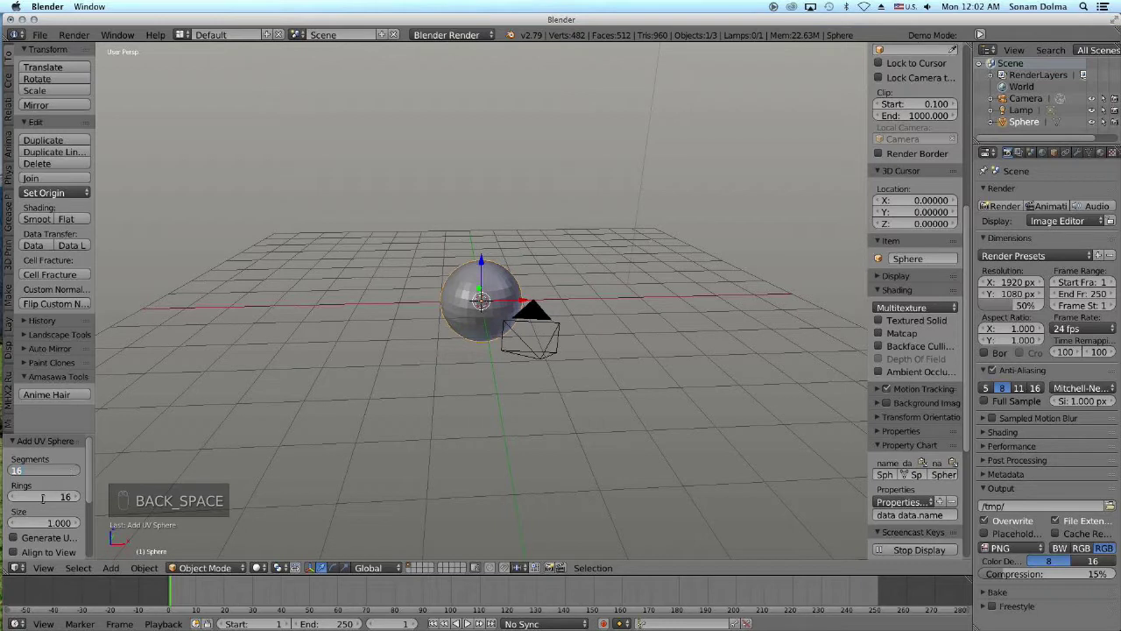
Step: Confirm 16 segments for the new UV sphere and set its rings to 13
{"action": "left_click", "coordinate": [42, 496]}
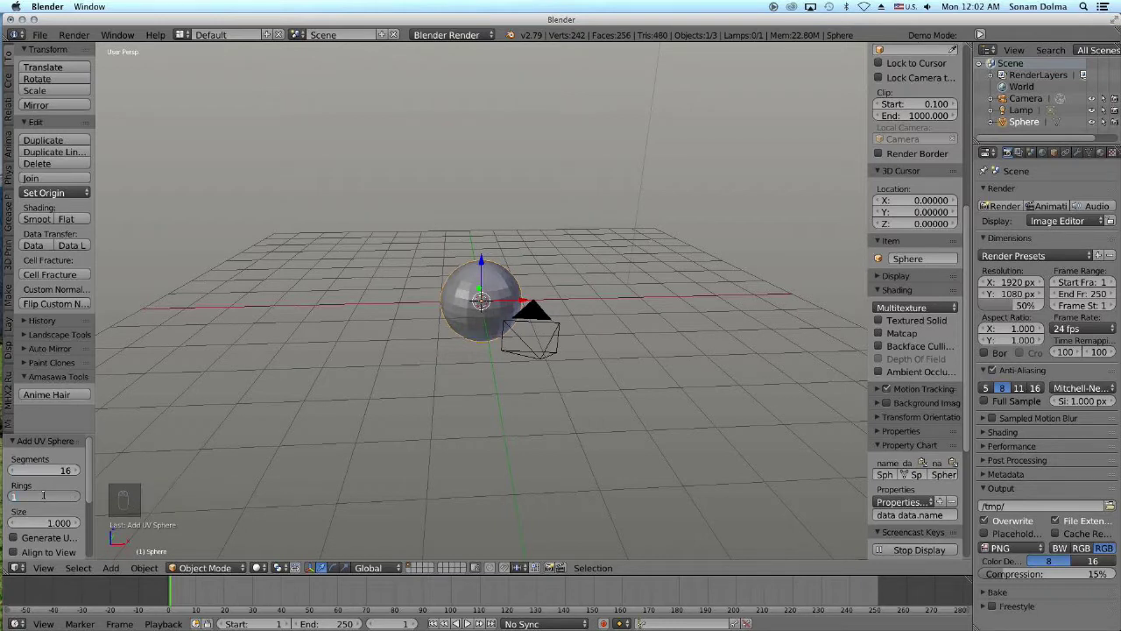
{"action": "key", "text": "Return"}
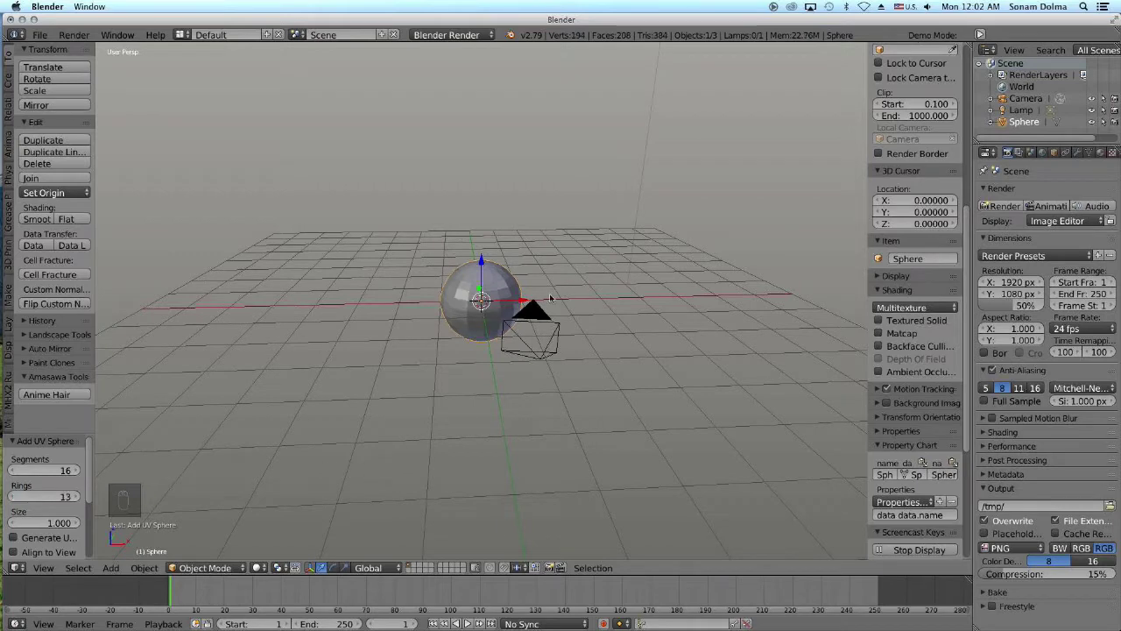
Step: Move the camera by about -0.54 on X and -0.25 on Z, look through it, and rotate it about -2°
{"action": "right_click", "coordinate": [563, 354]}
{"action": "key", "text": "g"}
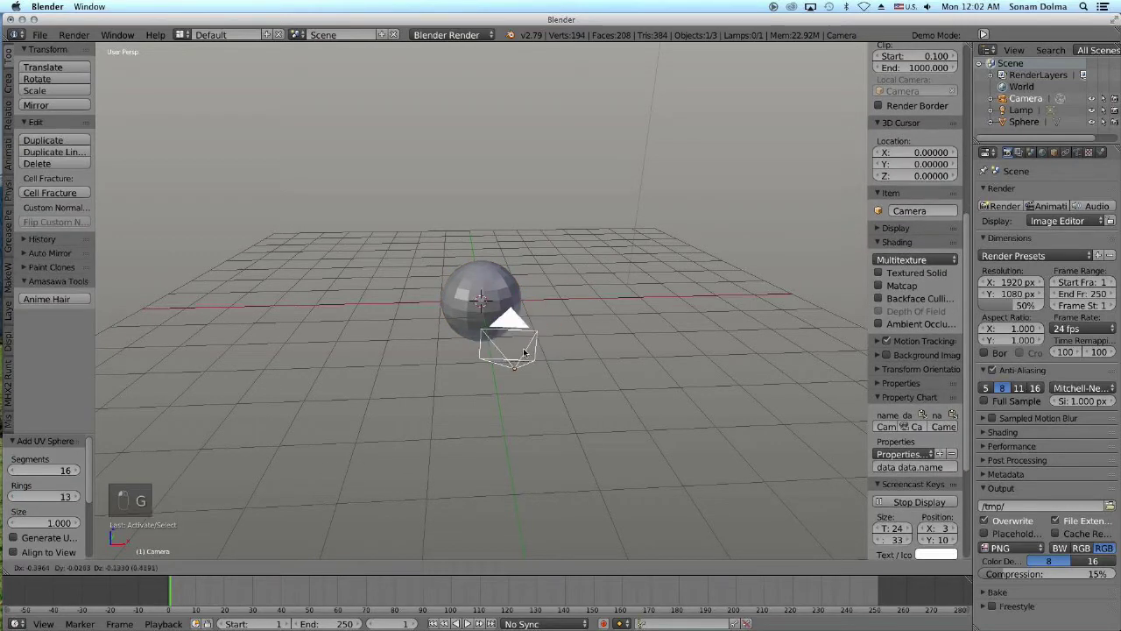
{"action": "left_click", "coordinate": [517, 357]}
{"action": "key", "text": "KP_0"}
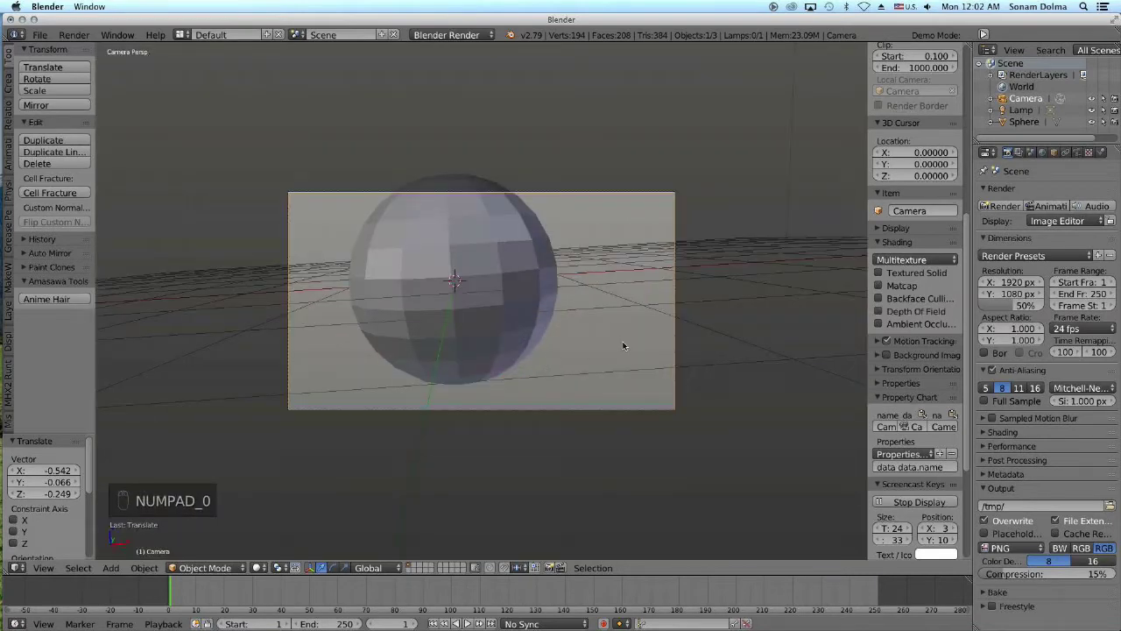
{"action": "key", "text": "r"}
{"action": "left_click", "coordinate": [641, 334]}
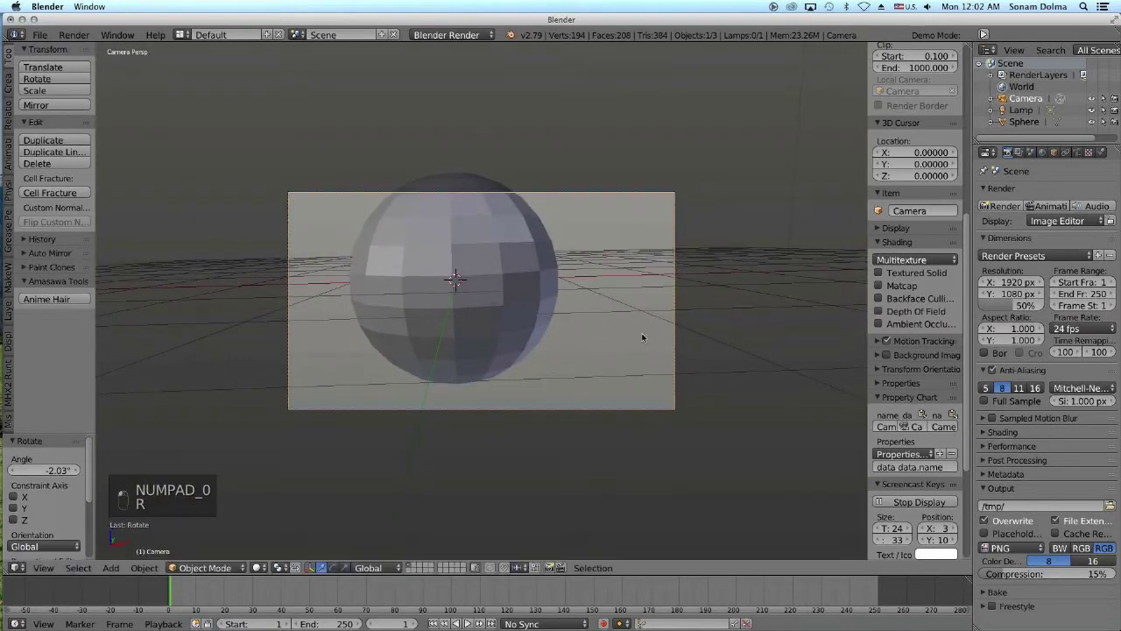
Step: Scale the sphere down to about 0.5 and switch it to Edit Mode
{"action": "right_click", "coordinate": [489, 303]}
{"action": "key", "text": "s"}
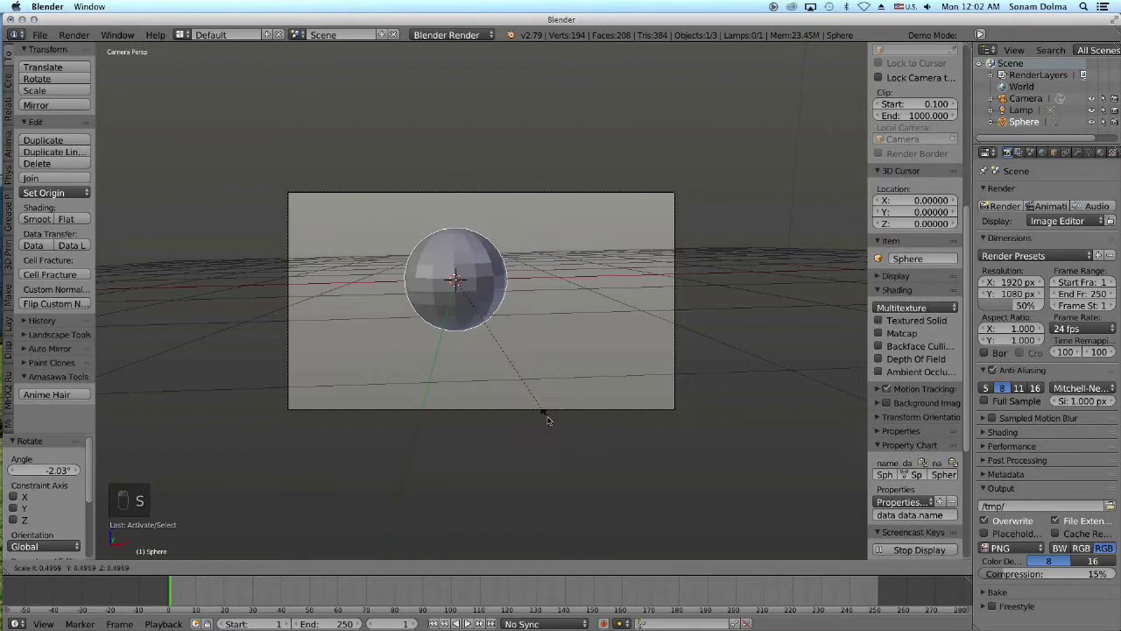
{"action": "left_click", "coordinate": [547, 420]}
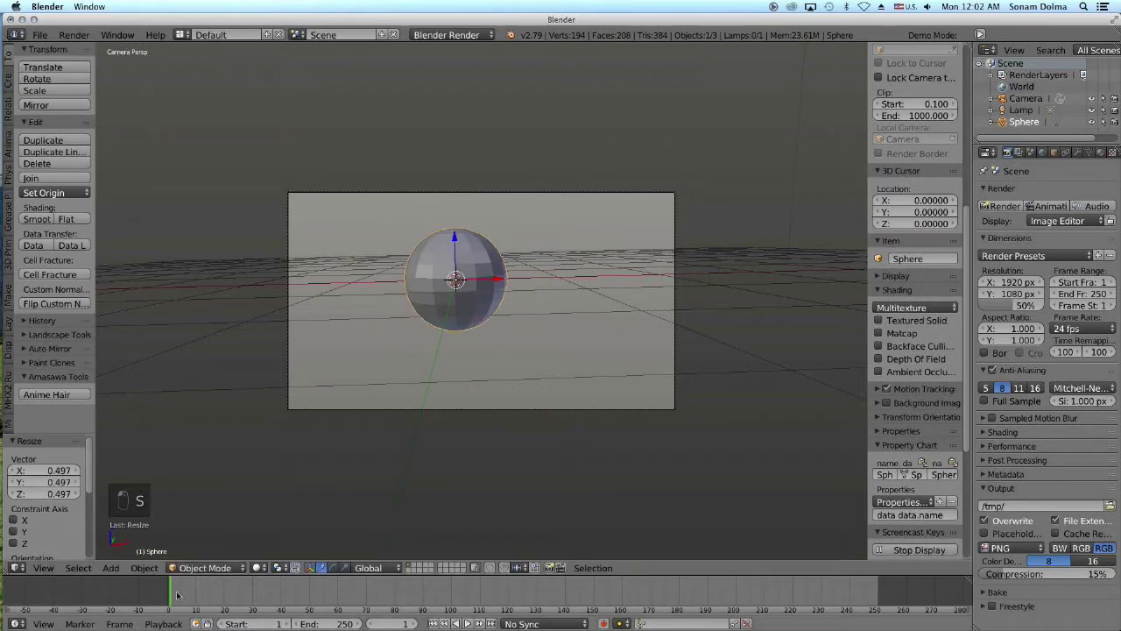
{"action": "left_click", "coordinate": [191, 570]}
{"action": "left_click", "coordinate": [196, 541]}
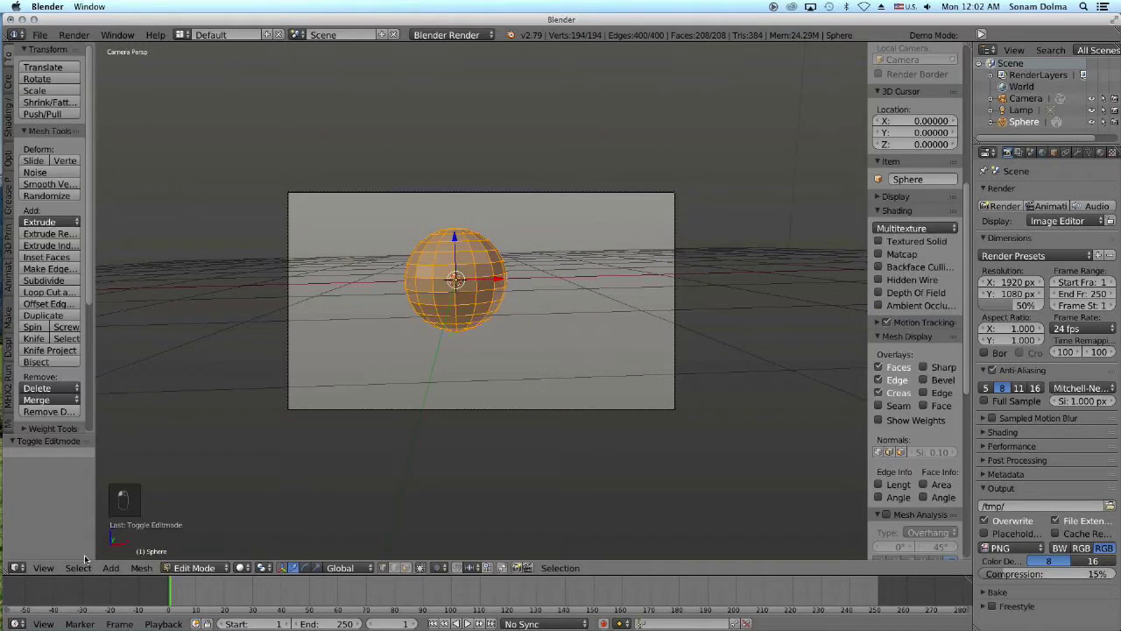
Step: Circle-select the vertices of the sphere's bottom cap and flatten them along Z with a scale of about -0.145
{"action": "left_click", "coordinate": [43, 568]}
{"action": "left_click", "coordinate": [77, 484]}
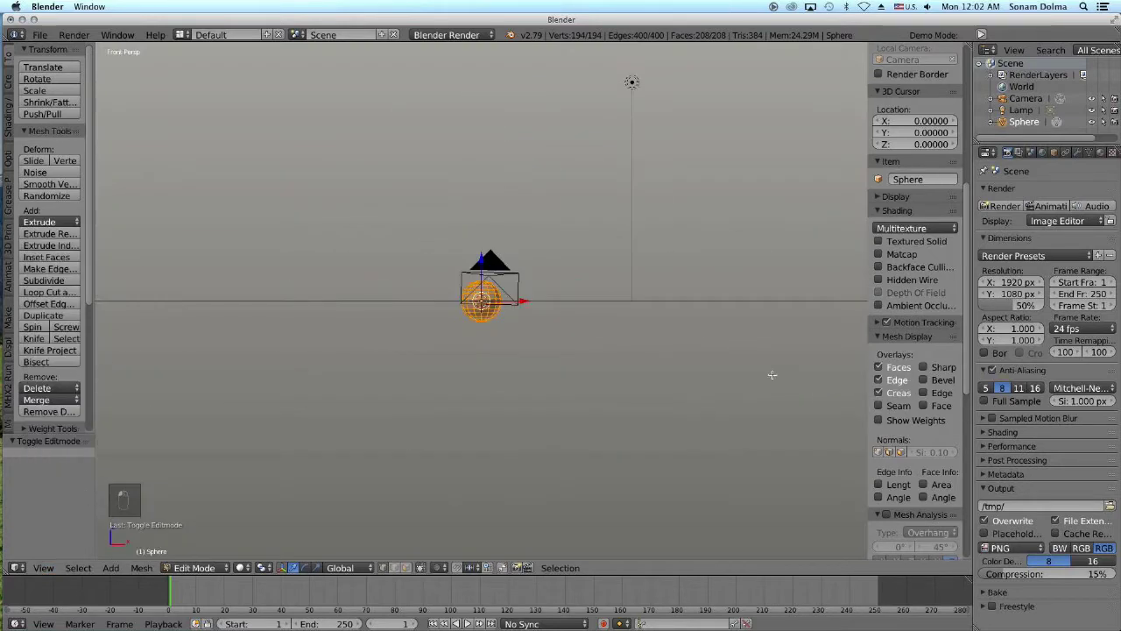
{"action": "scroll", "coordinate": [465, 344], "scroll_direction": "up", "scroll_amount": 8}
{"action": "scroll", "coordinate": [545, 468], "scroll_direction": "down", "scroll_amount": 3}
{"action": "middle_click_drag", "start_coordinate": [534, 415], "coordinate": [473, 402]}
{"action": "scroll", "coordinate": [517, 408], "scroll_direction": "up", "scroll_amount": 3}
{"action": "right_click", "coordinate": [511, 409]}
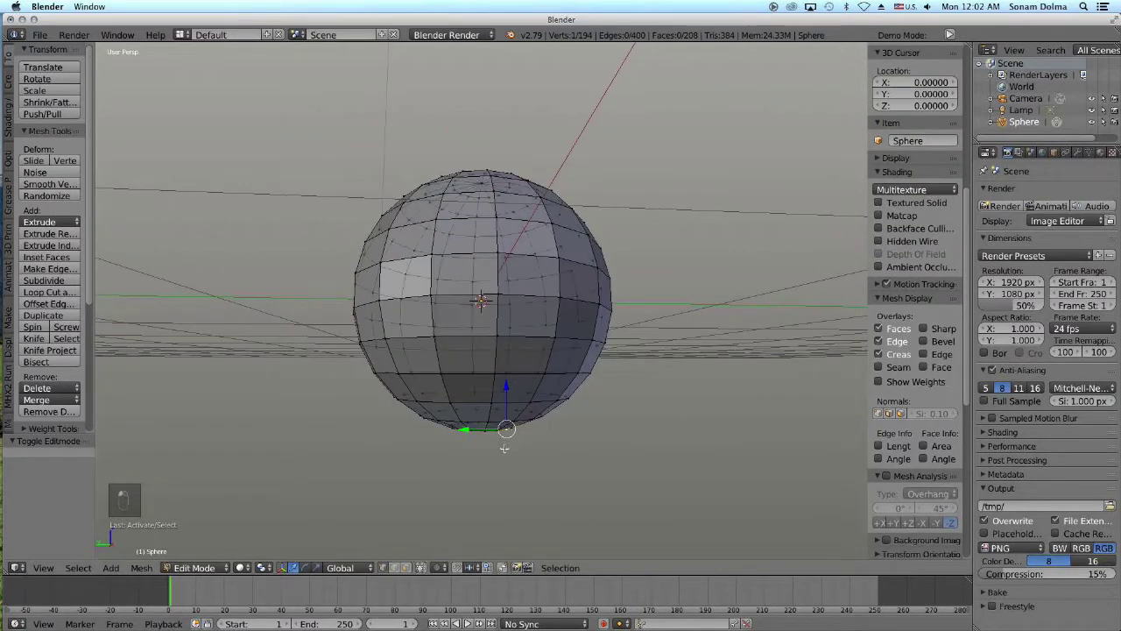
{"action": "middle_click_drag", "start_coordinate": [473, 401], "coordinate": [428, 387]}
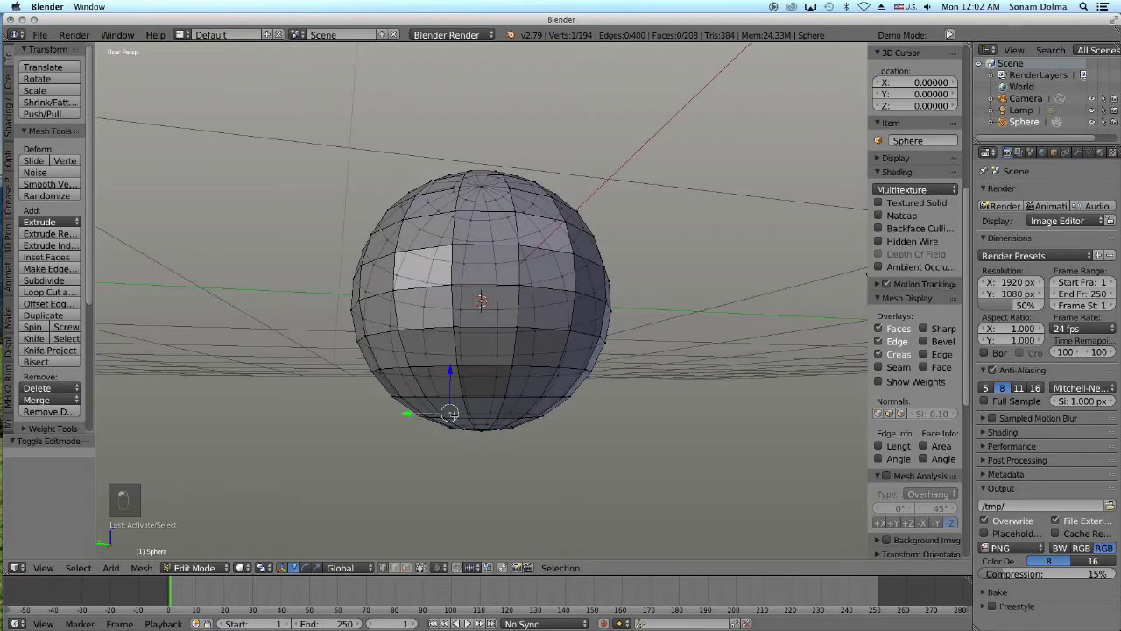
{"action": "key", "text": "c"}
{"action": "mouse_move", "coordinate": [414, 426]}
{"action": "left_mouse_down"}
{"action": "mouse_move", "coordinate": [546, 426]}
{"action": "mouse_move", "coordinate": [438, 420]}
{"action": "left_mouse_up"}
{"action": "right_click", "coordinate": [437, 420]}
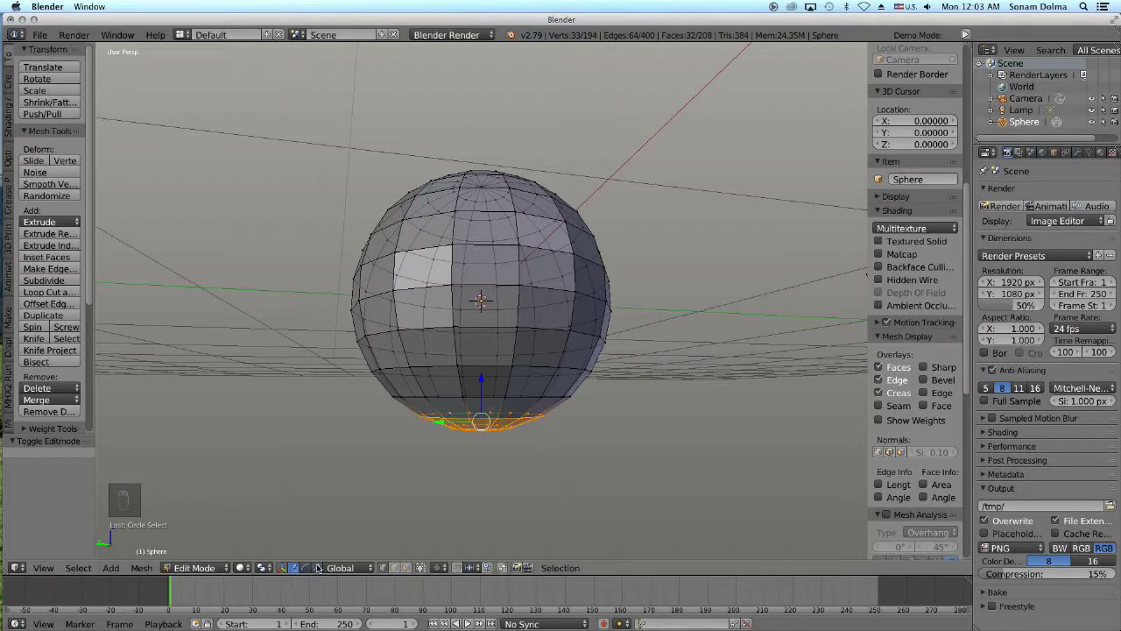
{"action": "key", "text": "s"}
{"action": "key", "text": "z"}
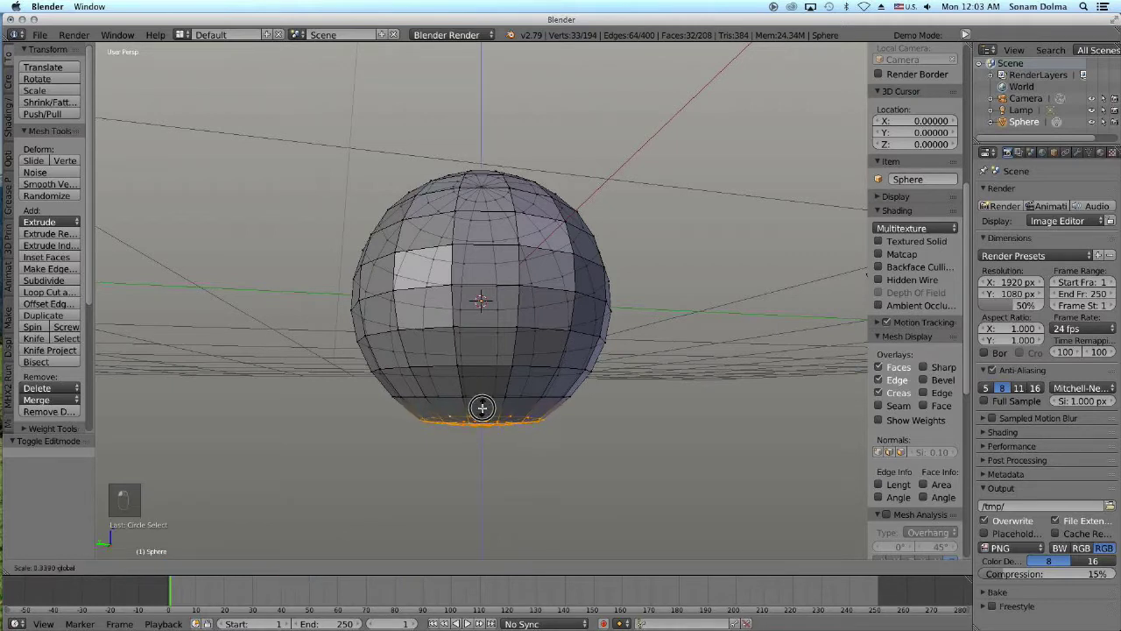
{"action": "left_click", "coordinate": [475, 423]}
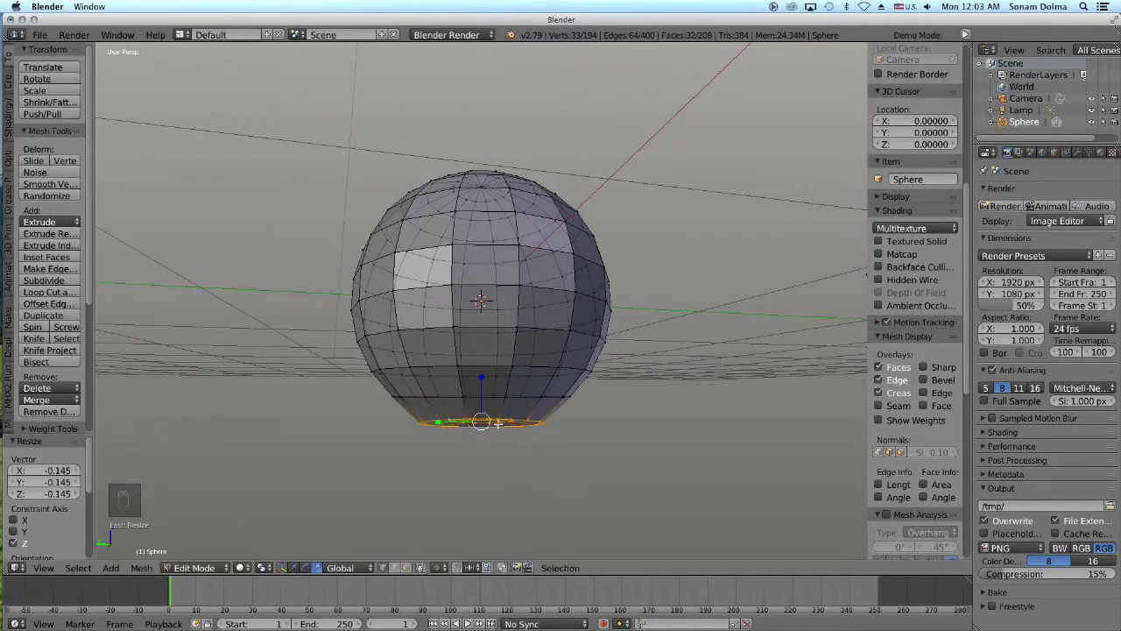
Step: Raise the flattened base by about 0.02 on Z and widen it with a scale of about 1.46
{"action": "key", "text": "g"}
{"action": "left_click", "coordinate": [577, 409]}
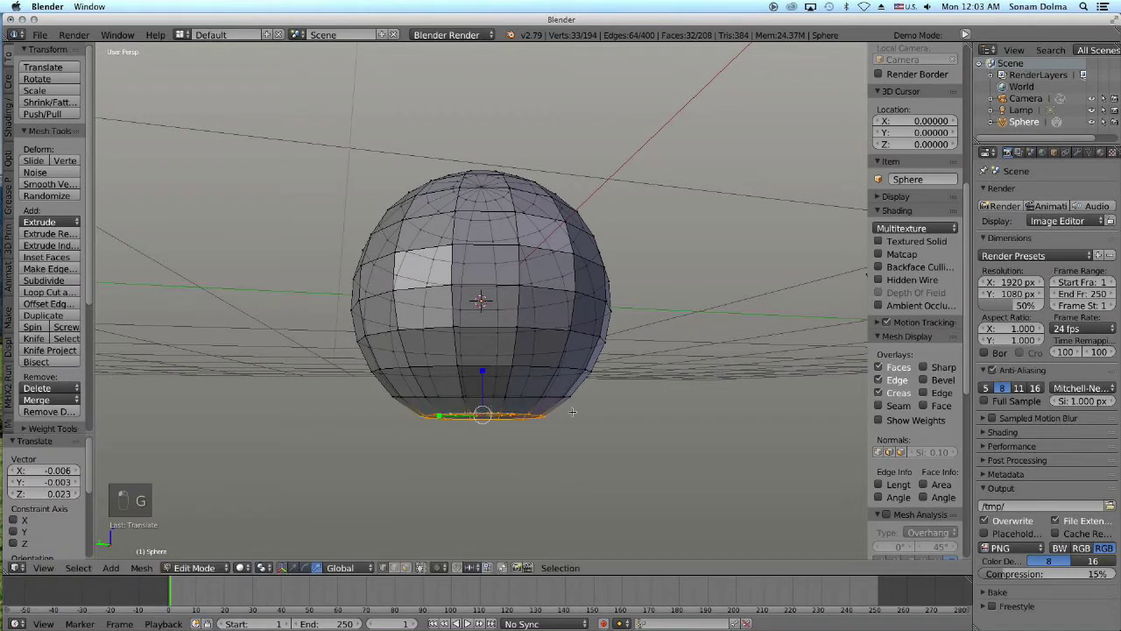
{"action": "key", "text": "s"}
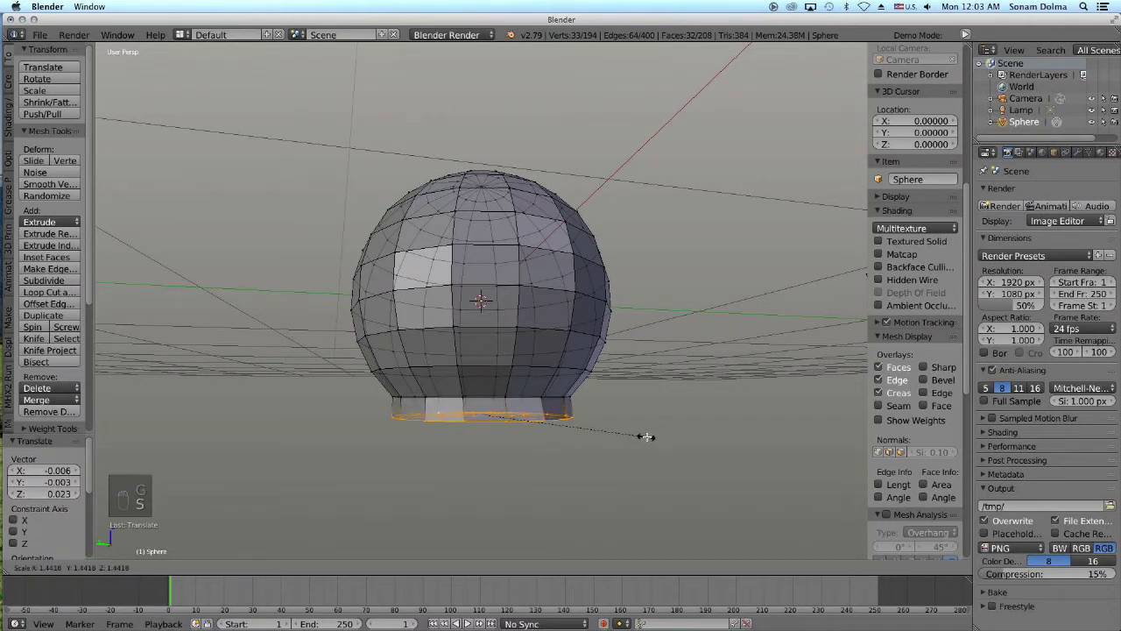
{"action": "left_click", "coordinate": [645, 436]}
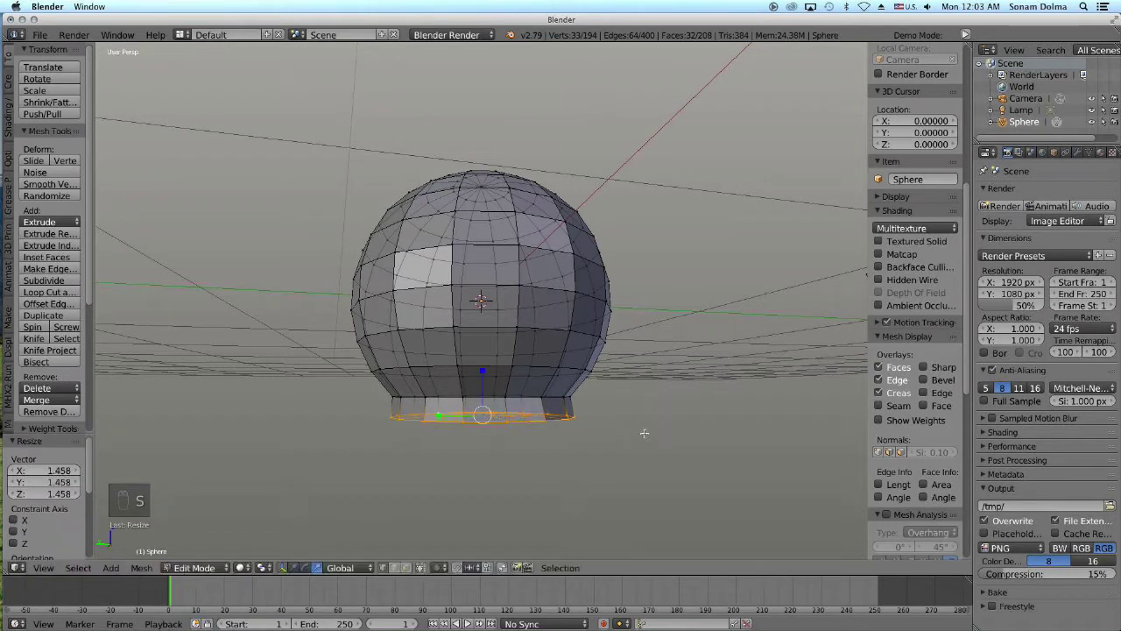
Step: Select the second edge loop above the base and narrow it with a scale of about 0.82
{"action": "right_click", "coordinate": [541, 398]}
{"action": "right_click", "coordinate": [554, 364]}
{"action": "right_click", "coordinate": [550, 368], "text": "alt"}
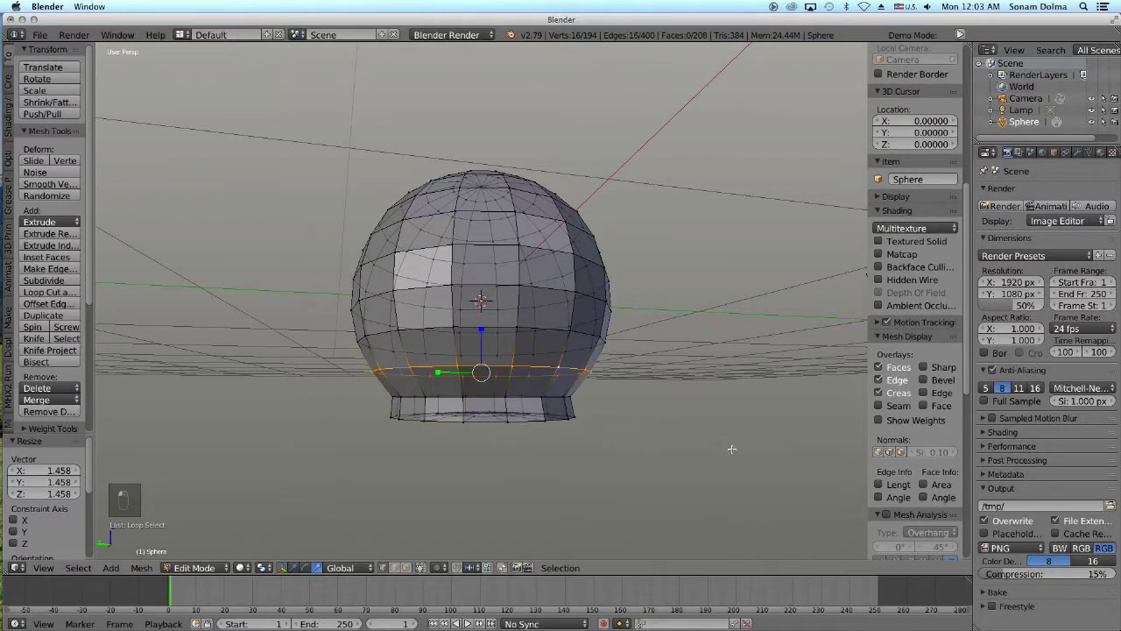
{"action": "key", "text": "s"}
{"action": "left_click", "coordinate": [682, 438]}
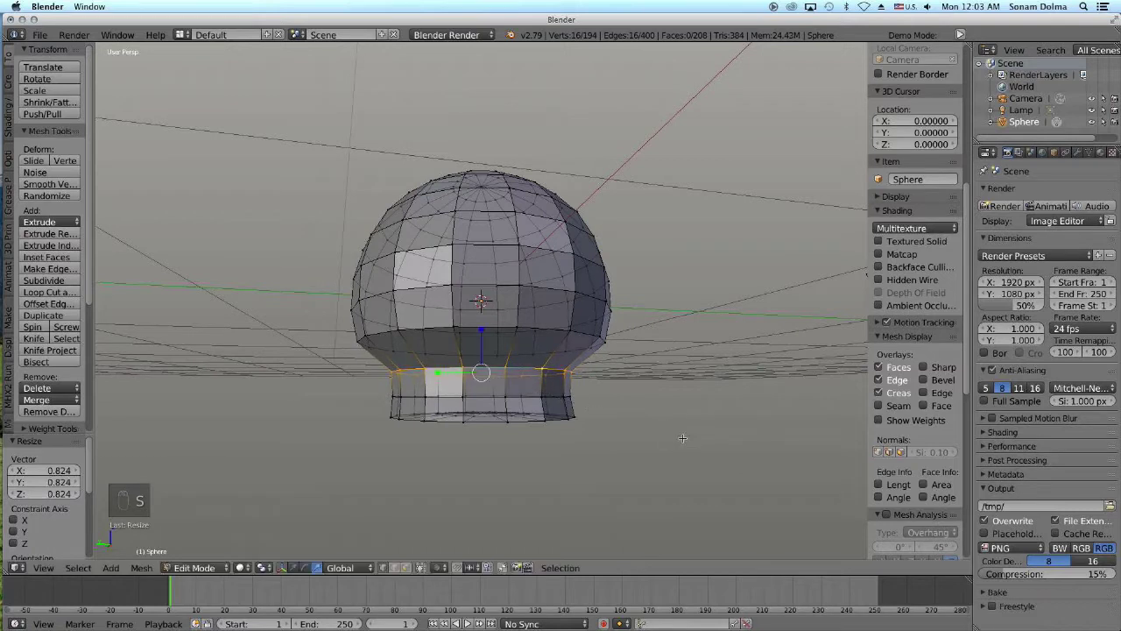
Step: Add the next lower edge loop to the selection and shrink this neck band to about 0.84
{"action": "right_click", "coordinate": [556, 397], "text": "alt+shift"}
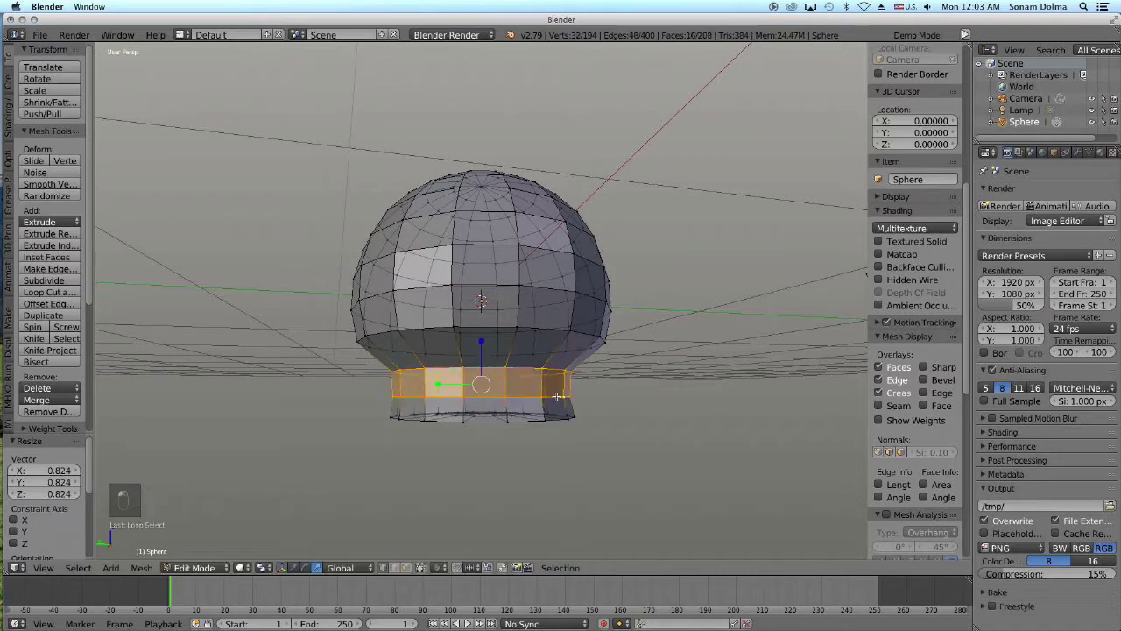
{"action": "key", "text": "s"}
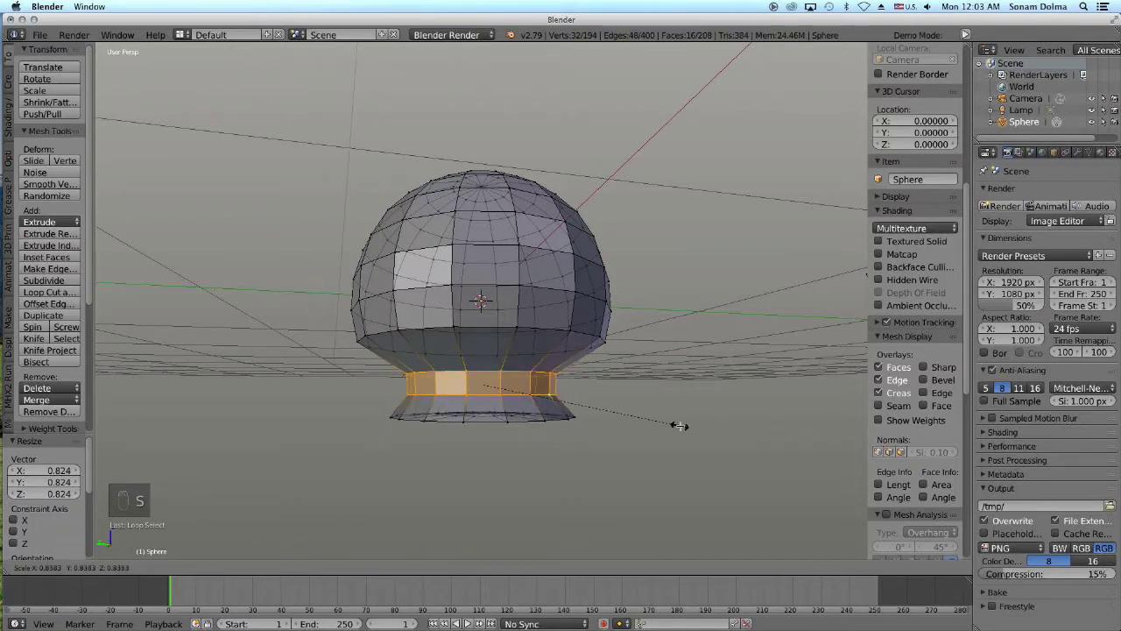
{"action": "left_click", "coordinate": [595, 420]}
Step: Select the bottom rim together with the base vertices inside it and scale them down to about 0.62
{"action": "right_click", "coordinate": [563, 420], "text": "alt"}
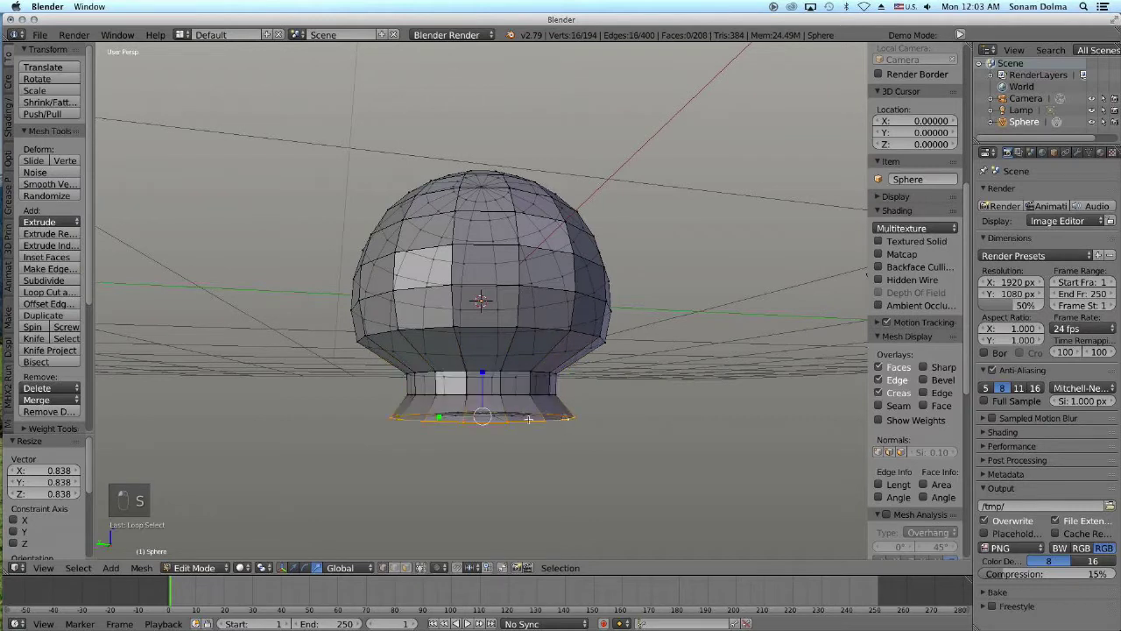
{"action": "key", "text": "c"}
{"action": "mouse_move", "coordinate": [533, 430]}
{"action": "left_mouse_down"}
{"action": "mouse_move", "coordinate": [458, 426]}
{"action": "mouse_move", "coordinate": [460, 438]}
{"action": "left_mouse_up"}
{"action": "right_click", "coordinate": [549, 446]}
{"action": "key", "text": "s"}
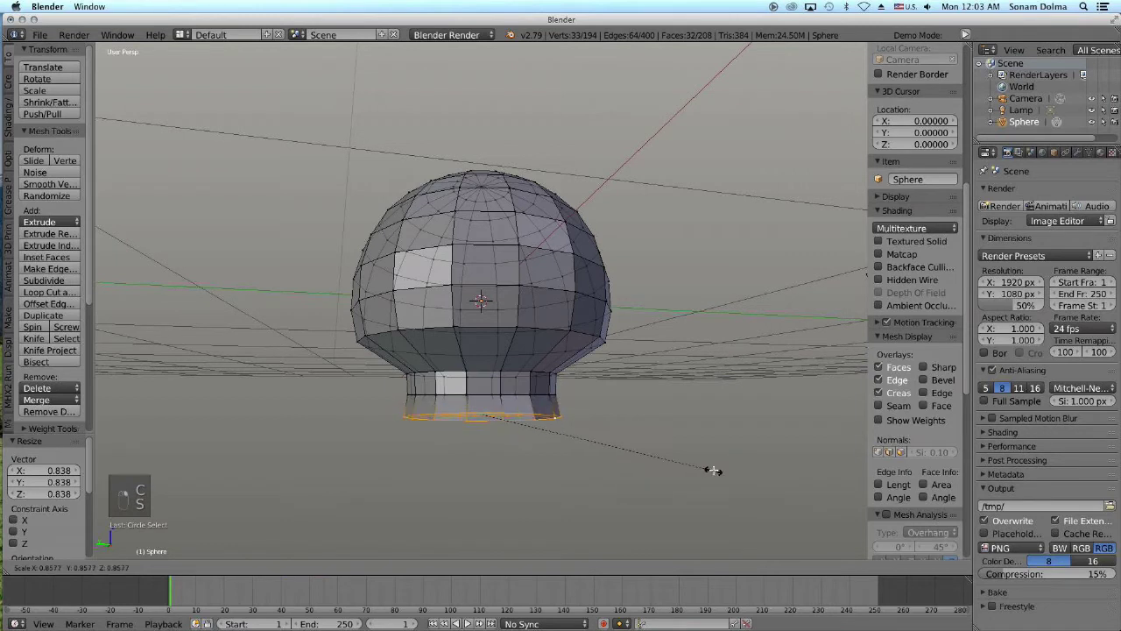
{"action": "left_click", "coordinate": [648, 461]}
Step: Select both edge loops of the neck band above the base and narrow them to about 0.65
{"action": "right_click", "coordinate": [547, 396]}
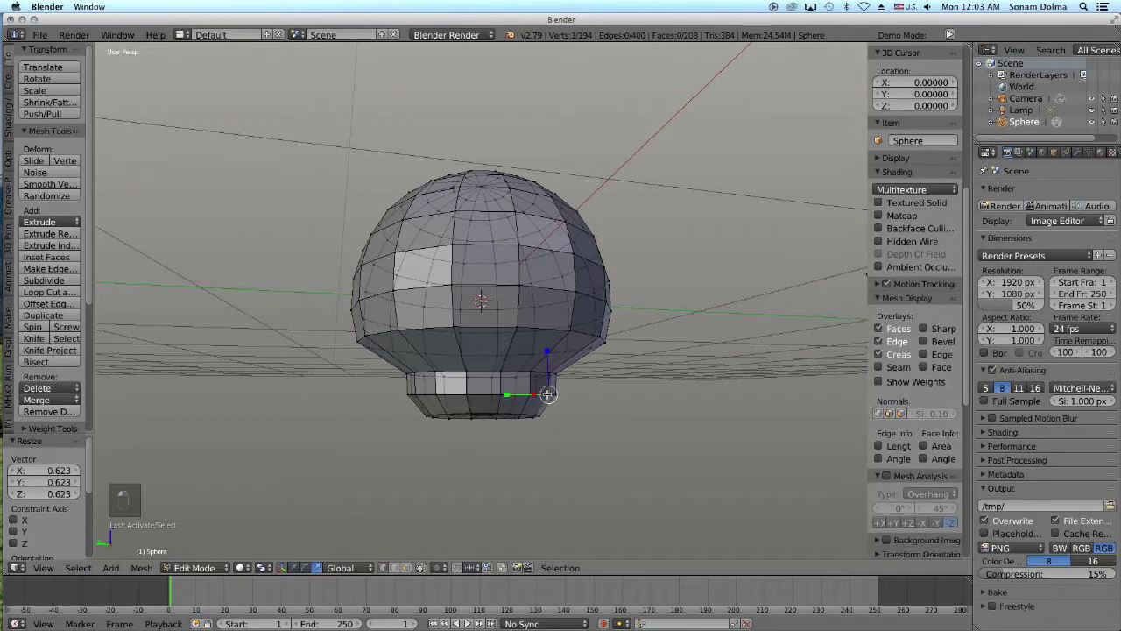
{"action": "right_click", "coordinate": [546, 374], "text": "alt"}
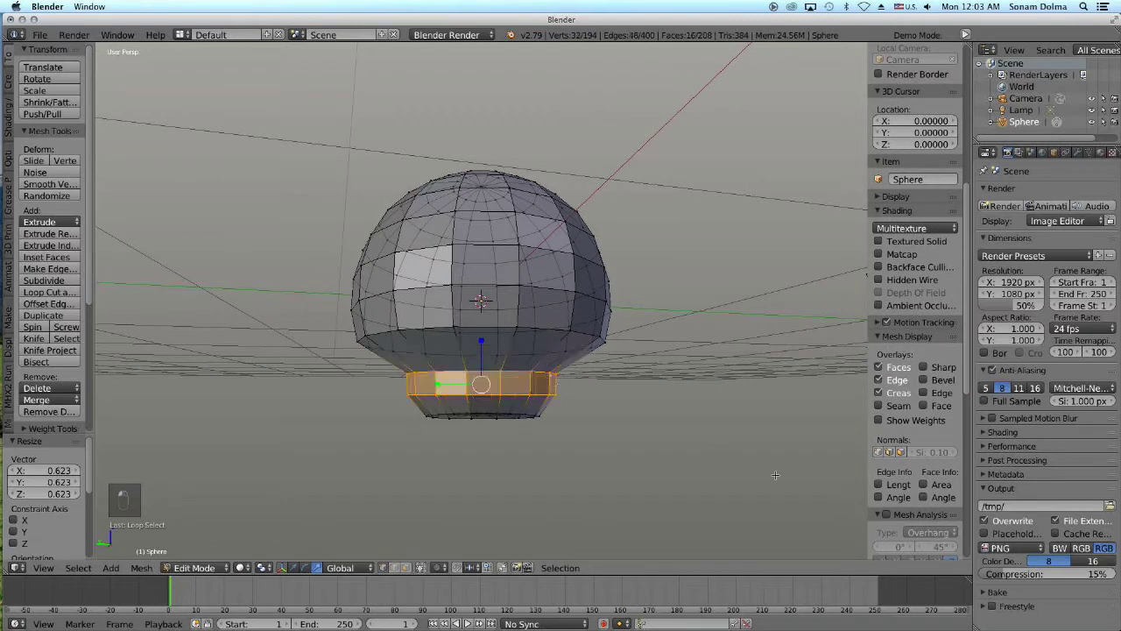
{"action": "key", "text": "s"}
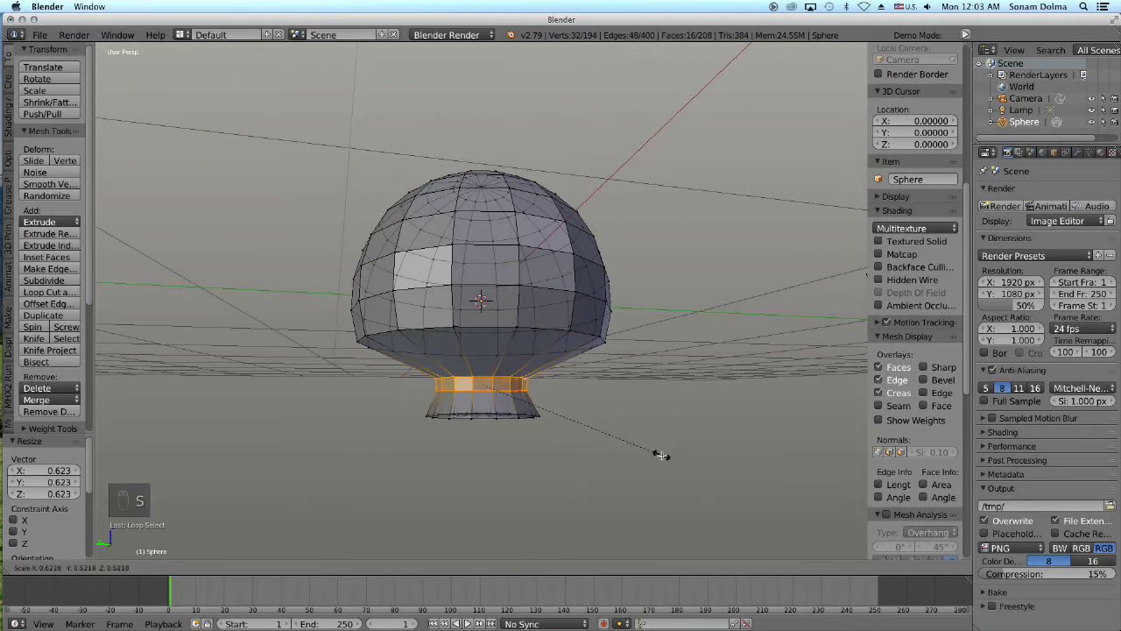
{"action": "left_click", "coordinate": [671, 456]}
Step: Select the neck's upper edge loop, shift it slightly, and widen it with a scale of about 1.06
{"action": "right_click", "coordinate": [566, 330]}
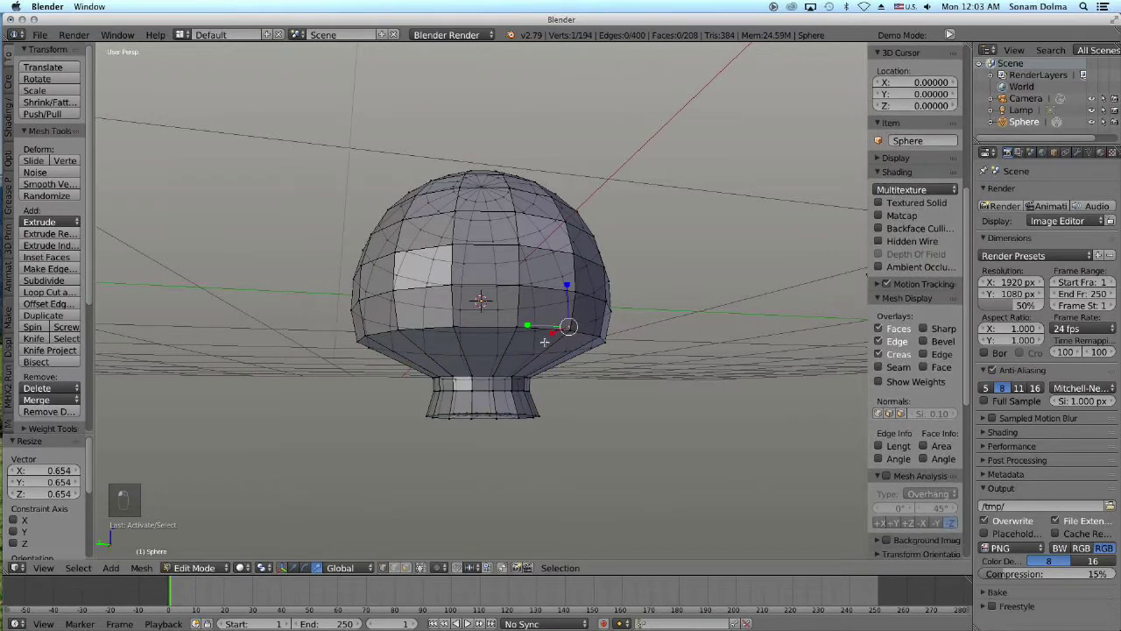
{"action": "right_click", "coordinate": [523, 376]}
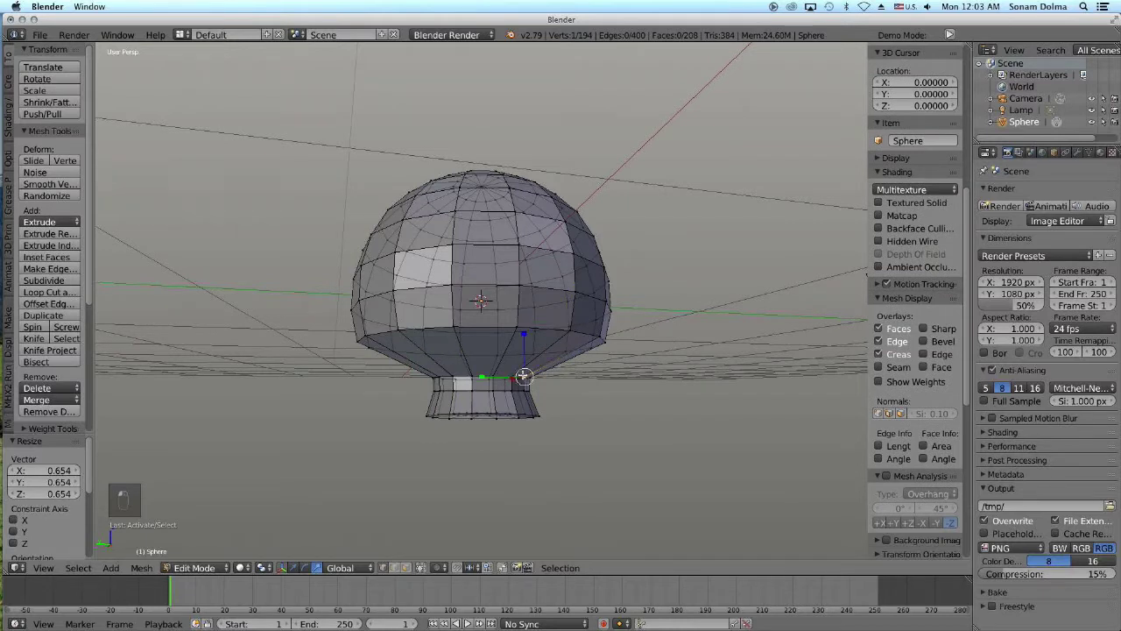
{"action": "right_click", "coordinate": [523, 376], "text": "alt"}
{"action": "key", "text": "g"}
{"action": "key", "text": "s"}
{"action": "left_click", "coordinate": [557, 325]}
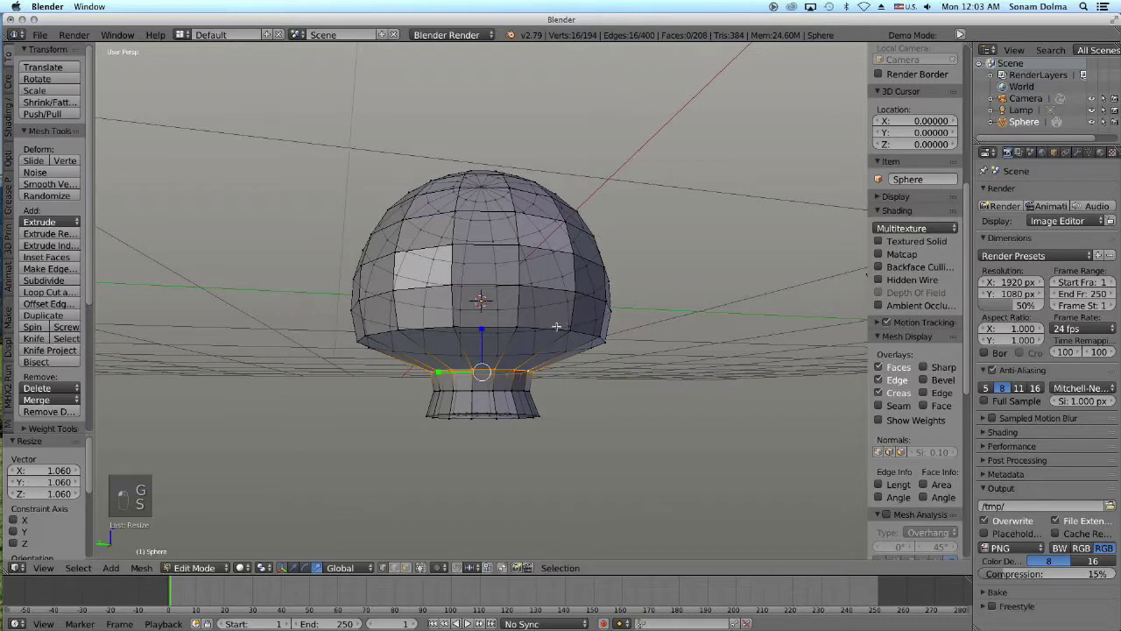
Step: Select the edge loop just above the neck, at the body's lower edge, and scale it to about 0.87
{"action": "right_click", "coordinate": [569, 328], "text": "alt"}
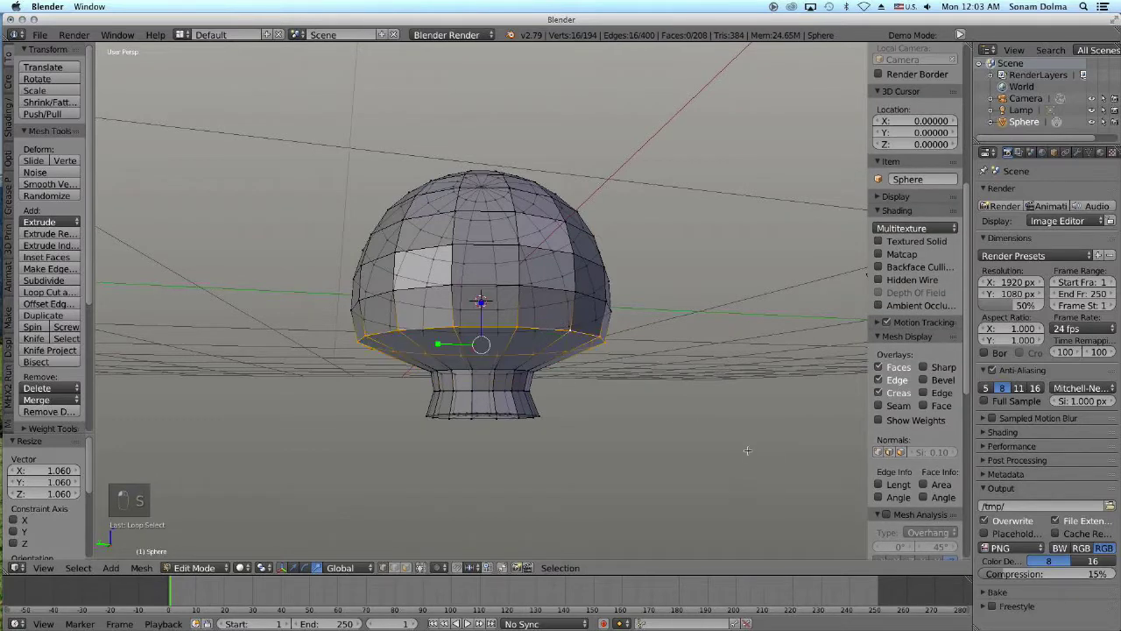
{"action": "key", "text": "s"}
{"action": "left_click", "coordinate": [715, 430]}
Step: Select the sphere's upper cap down to the edge loop above its widest band and delete those vertices to open the bowl
{"action": "middle_click_drag", "start_coordinate": [544, 314], "coordinate": [537, 338]}
{"action": "scroll", "coordinate": [514, 231], "scroll_direction": "up", "scroll_amount": 3}
{"action": "middle_click_drag", "start_coordinate": [514, 231], "coordinate": [528, 242]}
{"action": "right_click", "coordinate": [516, 203]}
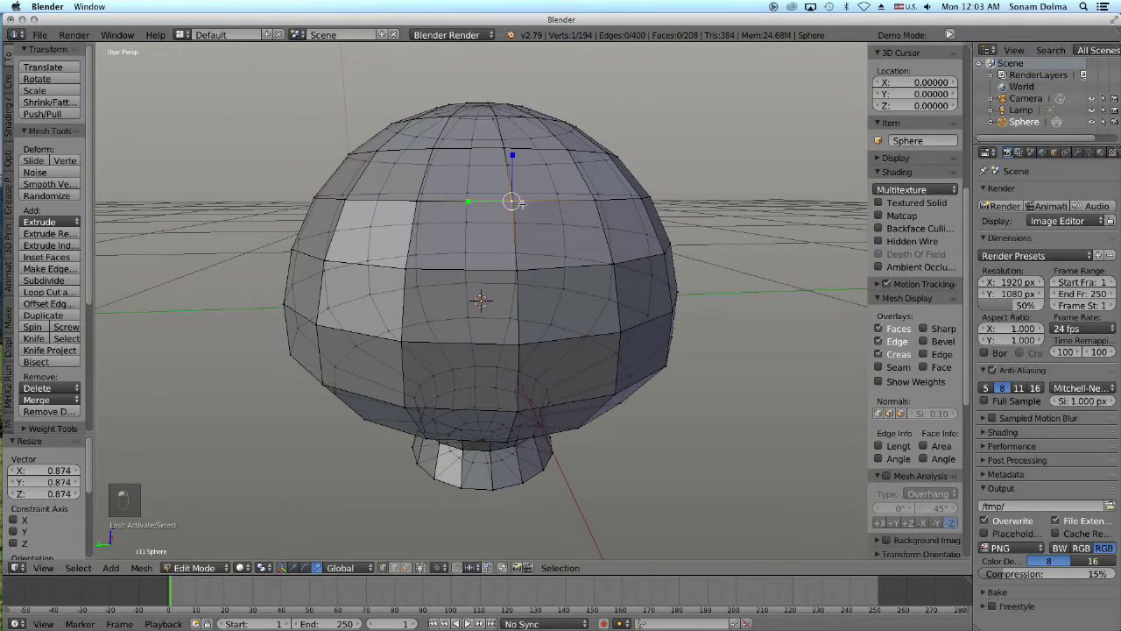
{"action": "scroll", "coordinate": [519, 204], "scroll_direction": "down", "scroll_amount": 3}
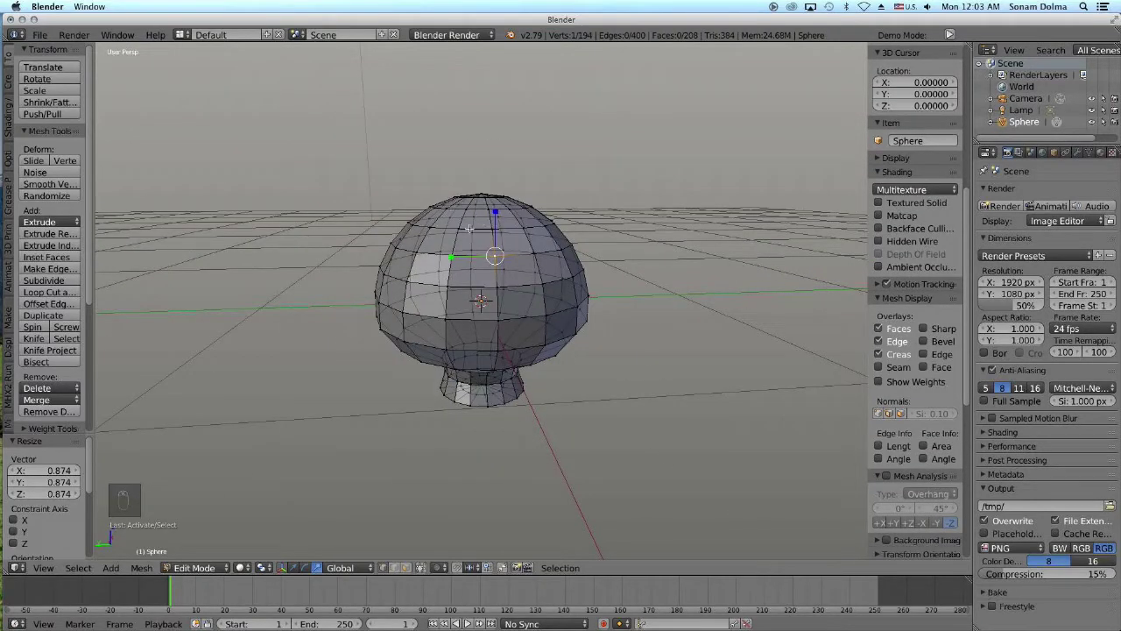
{"action": "middle_click_drag", "start_coordinate": [469, 228], "coordinate": [474, 228]}
{"action": "key", "text": "b"}
{"action": "left_click_drag", "start_coordinate": [324, 158], "coordinate": [618, 253]}
{"action": "middle_click_drag", "start_coordinate": [547, 272], "coordinate": [554, 351]}
{"action": "key", "text": "c"}
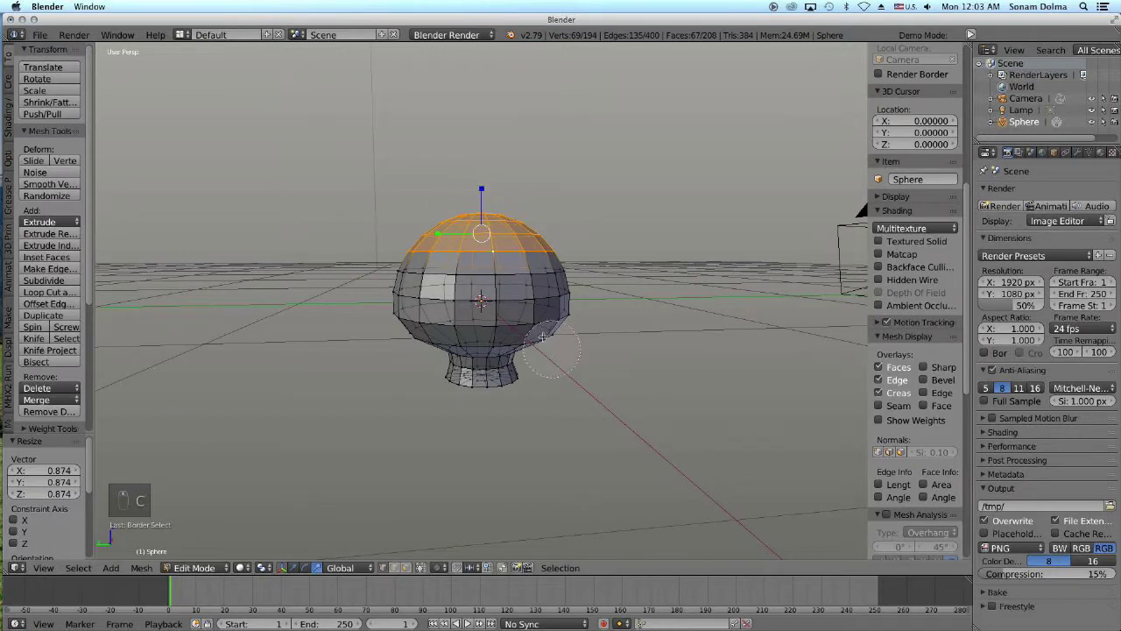
{"action": "mouse_move", "coordinate": [528, 293]}
{"action": "middle_mouse_down"}
{"action": "mouse_move", "coordinate": [443, 280]}
{"action": "mouse_move", "coordinate": [455, 285]}
{"action": "middle_mouse_up"}
{"action": "key", "text": "Escape"}
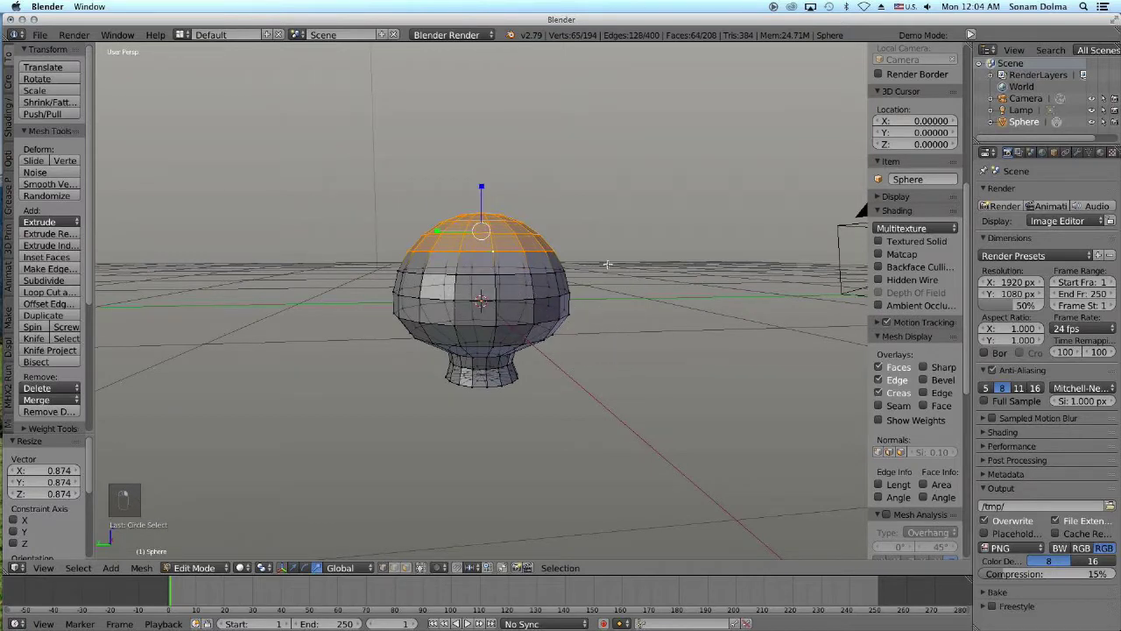
{"action": "key", "text": "x"}
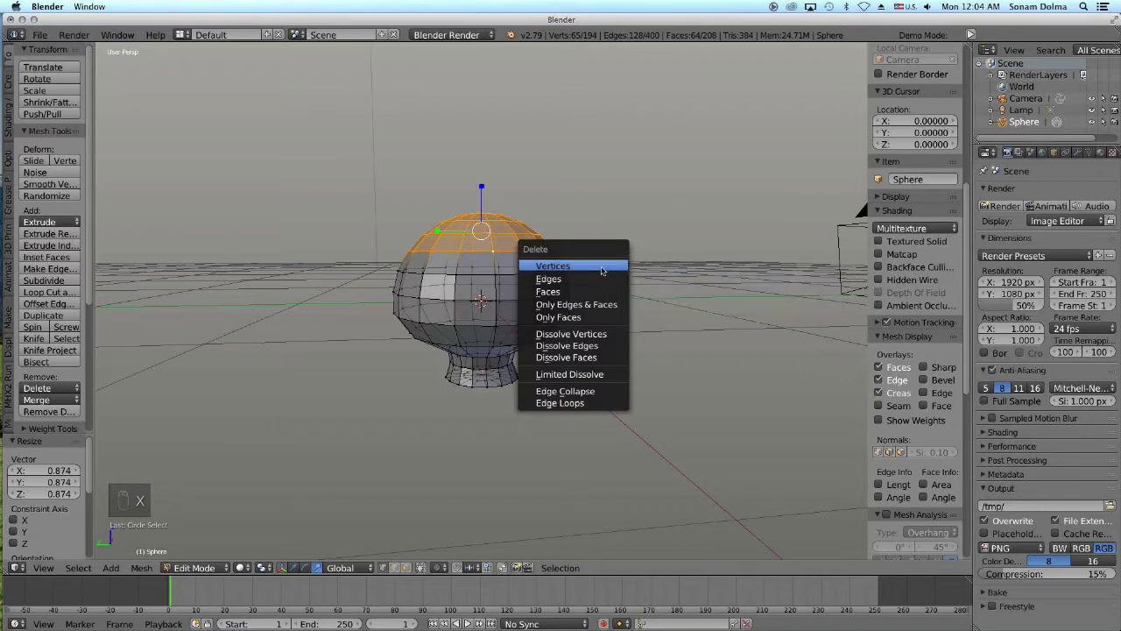
{"action": "left_click", "coordinate": [601, 266]}
Step: Select the edge loop around the bowl's open top and scale it to about 0.963
{"action": "middle_click_drag", "start_coordinate": [633, 359], "coordinate": [600, 371]}
{"action": "right_click", "coordinate": [524, 289]}
{"action": "right_click", "coordinate": [529, 289], "text": "alt"}
{"action": "key", "text": "s"}
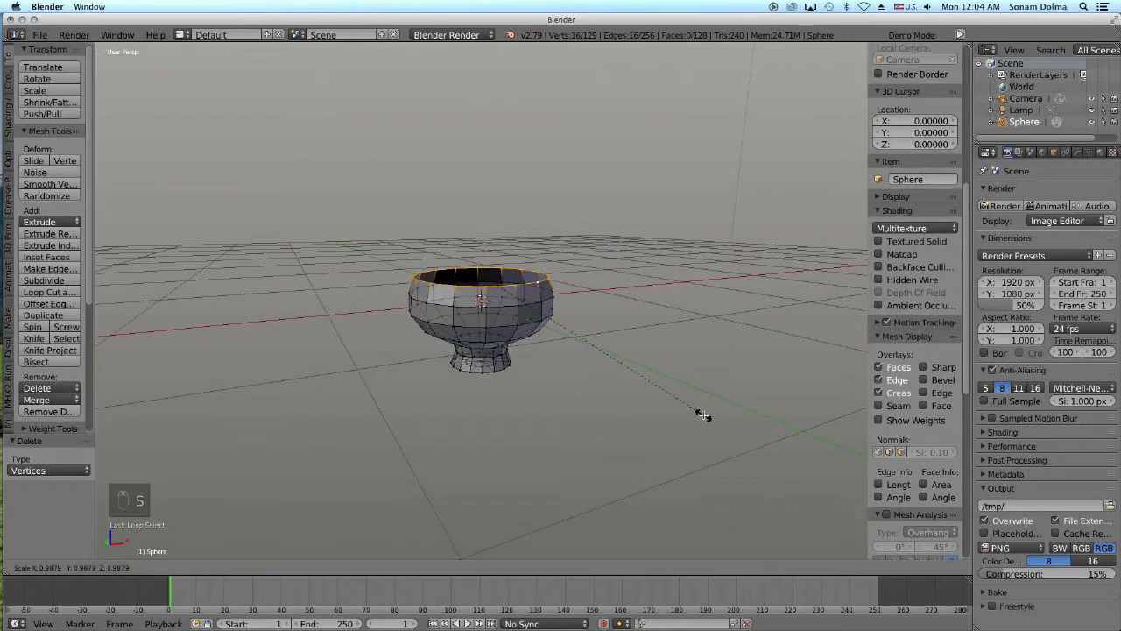
{"action": "left_click", "coordinate": [697, 414]}
Step: Extrude the open top edge loop upward about 0.031, fine-tune its position, and clear the selection
{"action": "key", "text": "e"}
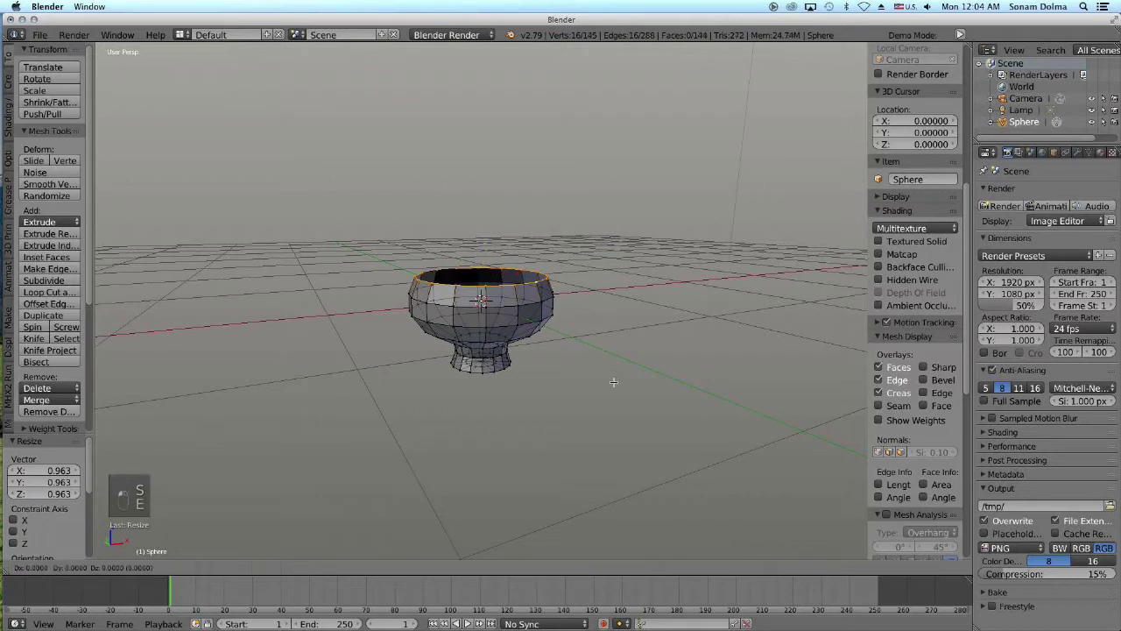
{"action": "left_click", "coordinate": [614, 376]}
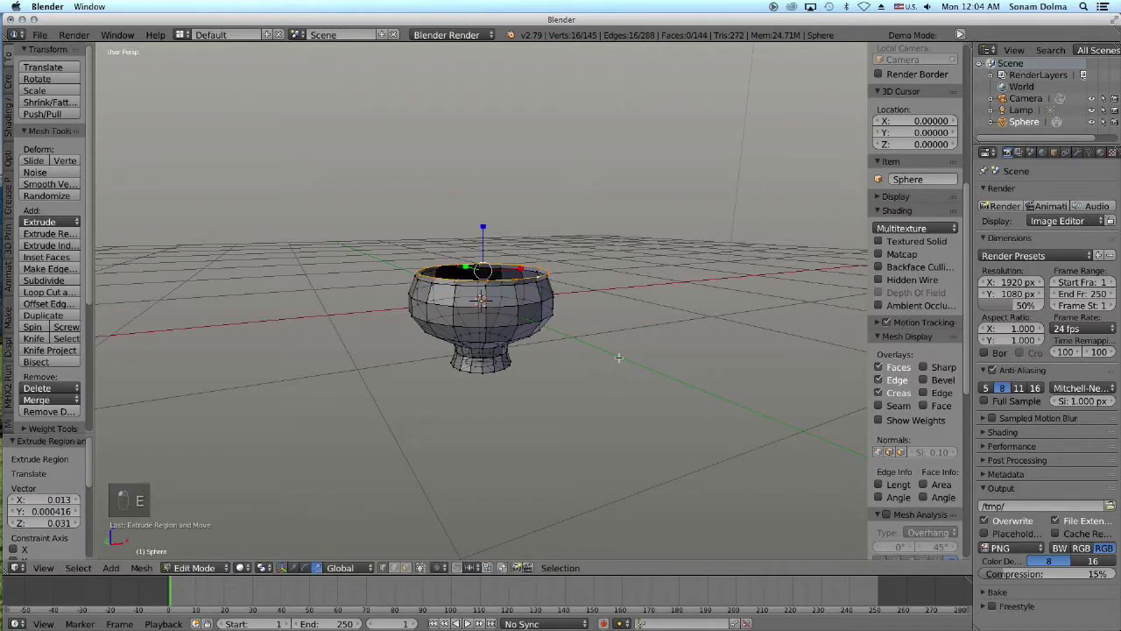
{"action": "key", "text": "g"}
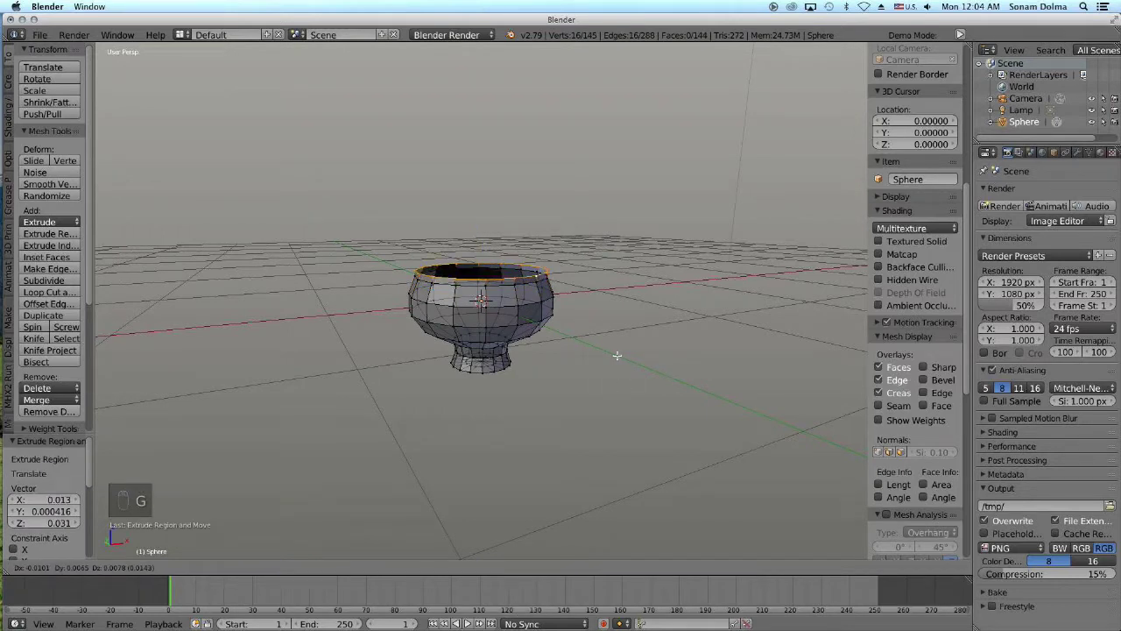
{"action": "left_click", "coordinate": [617, 355]}
{"action": "key", "text": "a"}
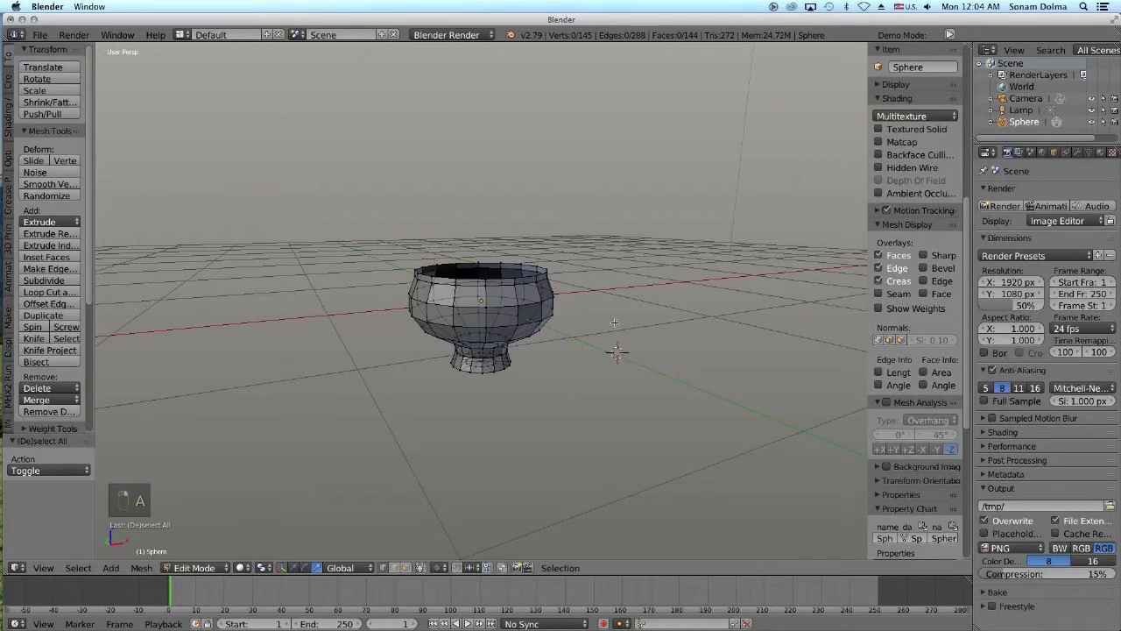
Step: Select the topmost edge loop of the opening and widen it with a scale of about 1.067
{"action": "scroll", "coordinate": [543, 248], "scroll_direction": "up", "scroll_amount": 4}
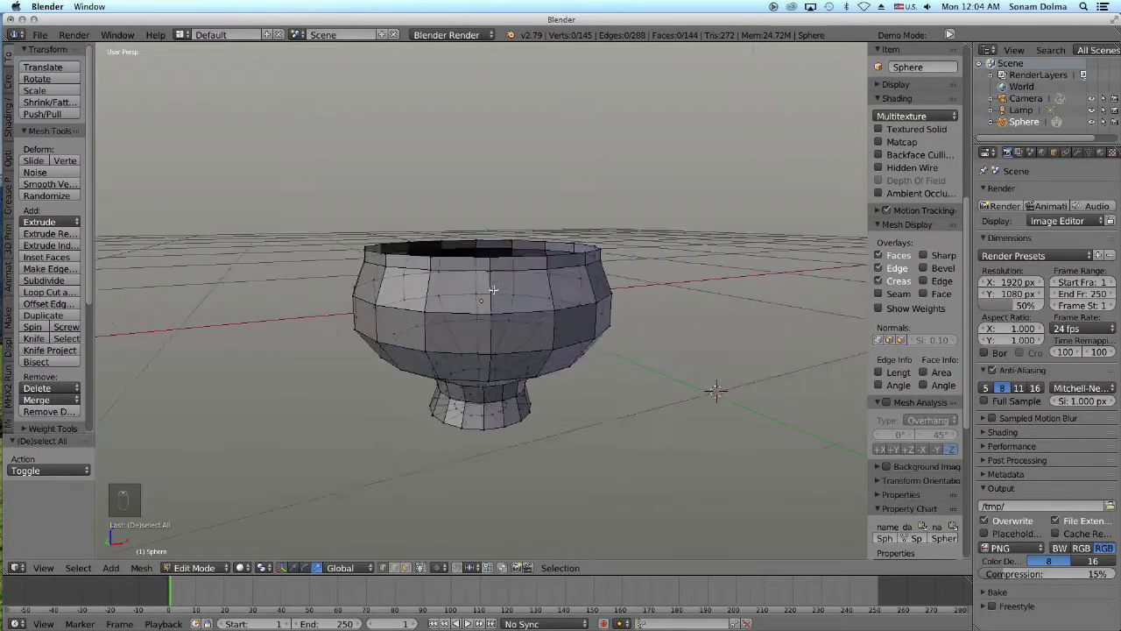
{"action": "right_click", "coordinate": [537, 244]}
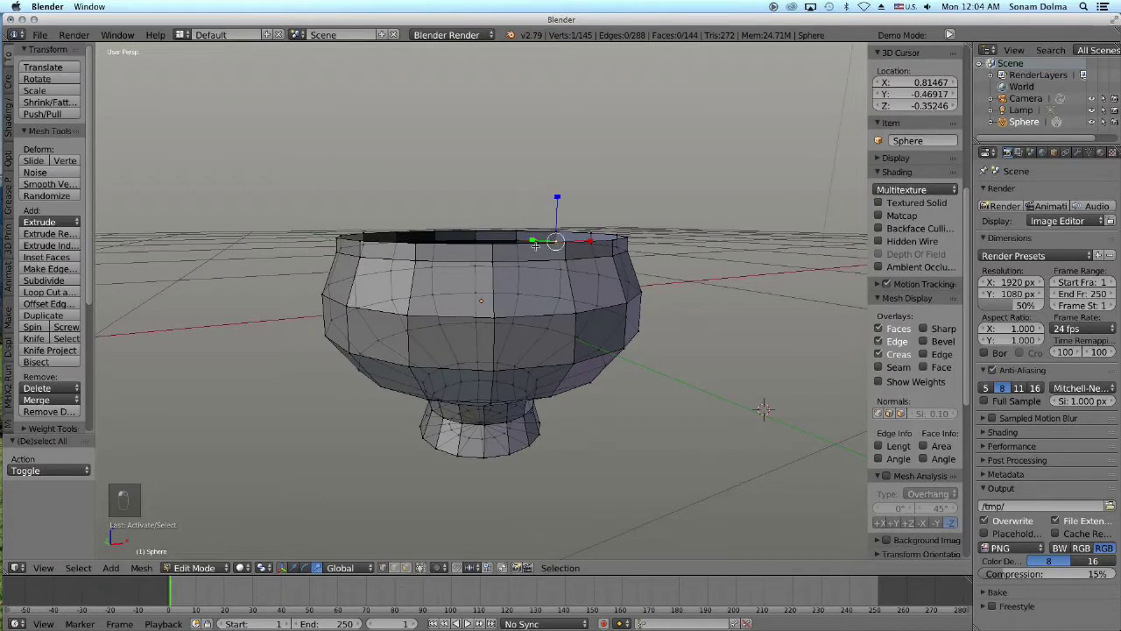
{"action": "right_click", "coordinate": [536, 245], "text": "alt"}
{"action": "scroll", "coordinate": [584, 340], "scroll_direction": "down", "scroll_amount": 2}
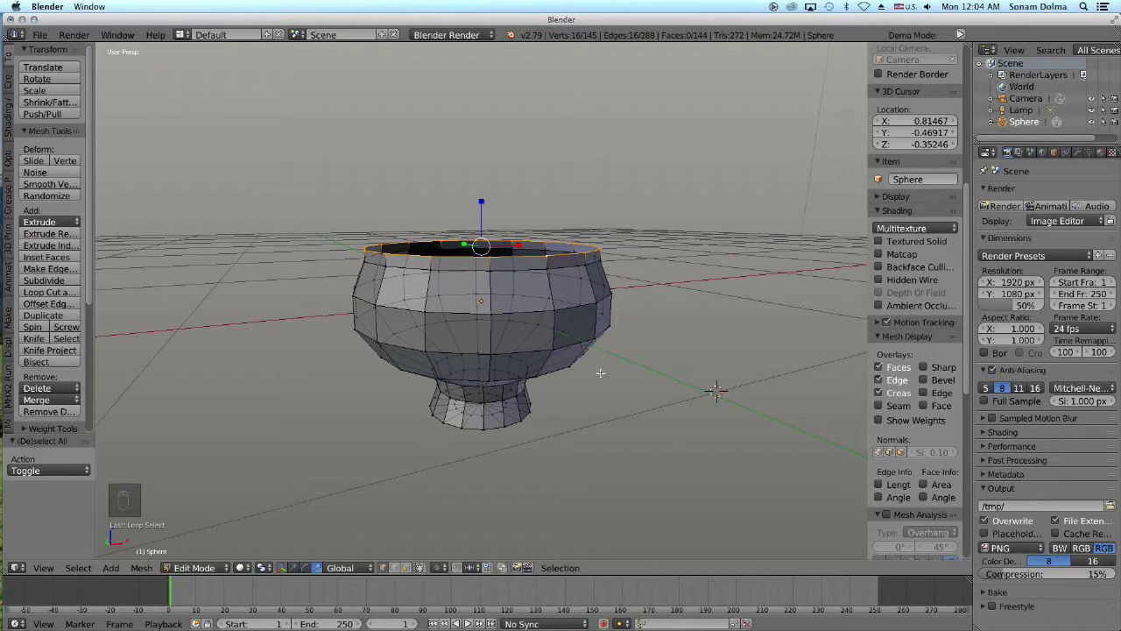
{"action": "key", "text": "s"}
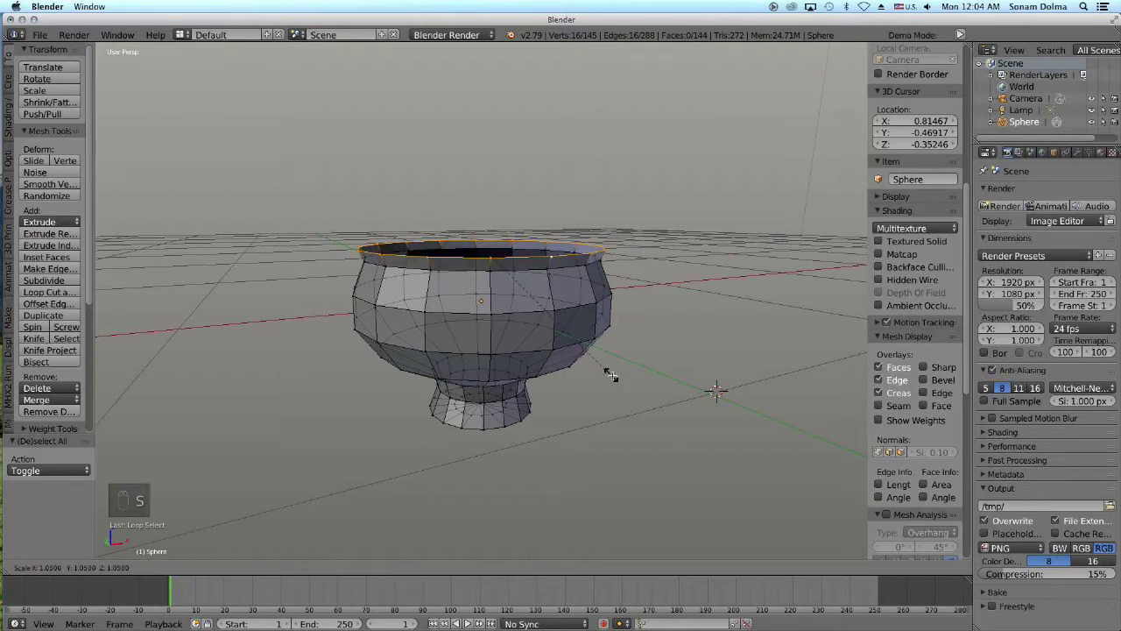
{"action": "left_click", "coordinate": [612, 375]}
Step: Extrude the top edge loop in place, scale the new loop to about 1.163, and raise it about 0.076 to flare the rim
{"action": "key", "text": "e"}
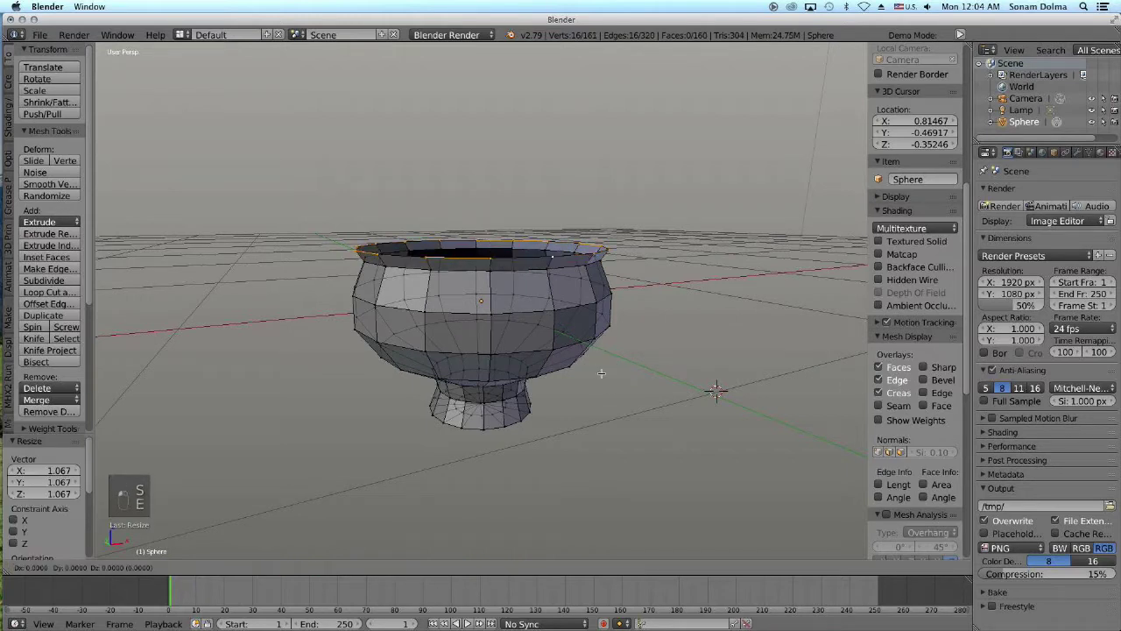
{"action": "right_click", "coordinate": [602, 373]}
{"action": "key", "text": "s"}
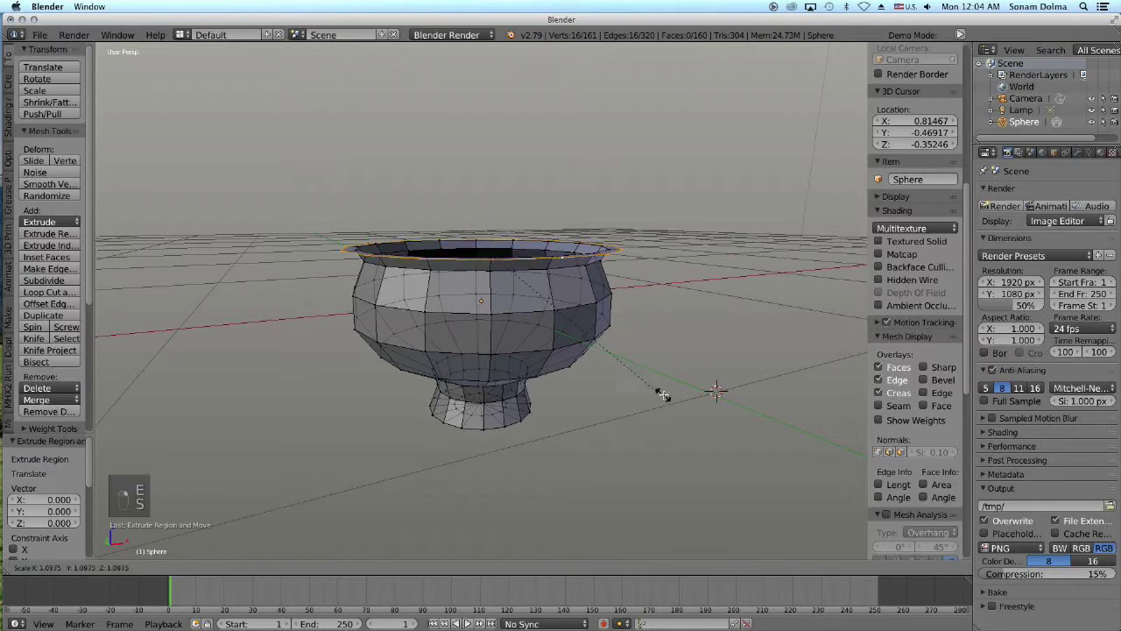
{"action": "left_click", "coordinate": [663, 394]}
{"action": "key", "text": "g"}
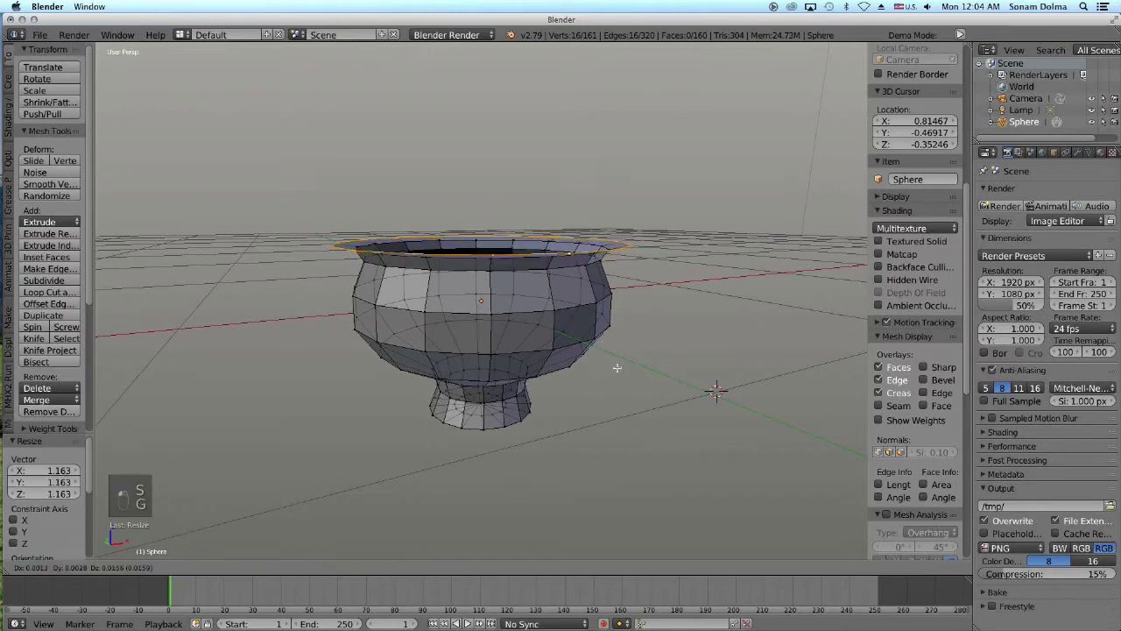
{"action": "left_click", "coordinate": [616, 358]}
Step: Rescale the flared rim's outer loop by about 0.952 and then 1.047, and lower it about 0.041 along Z
{"action": "middle_click_drag", "start_coordinate": [596, 399], "coordinate": [653, 399]}
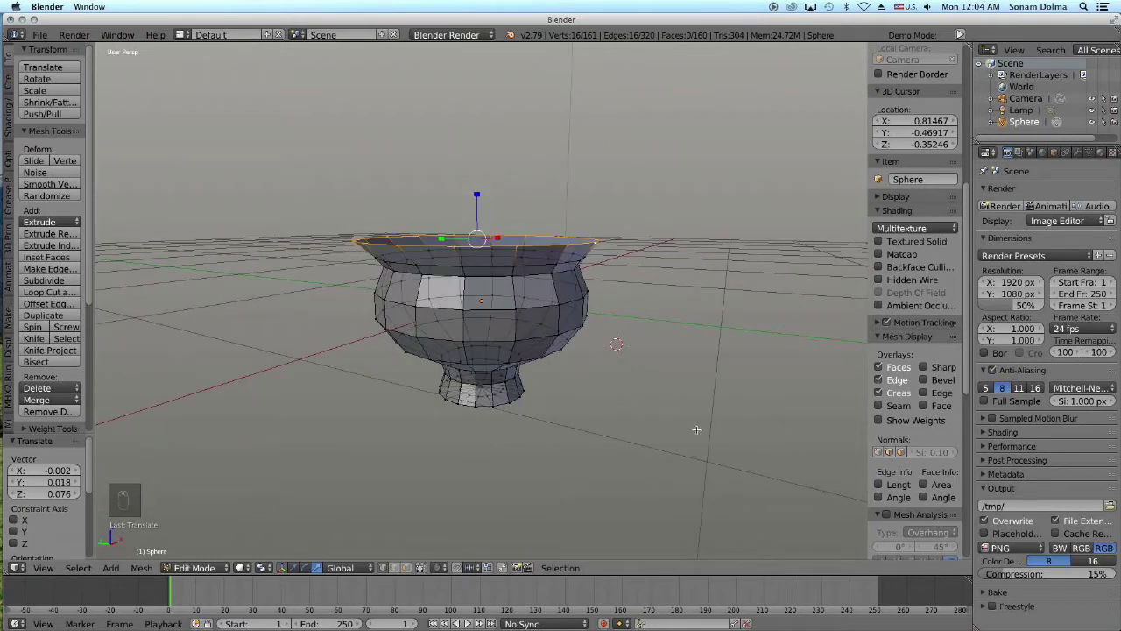
{"action": "key", "text": "s"}
{"action": "left_click", "coordinate": [681, 425]}
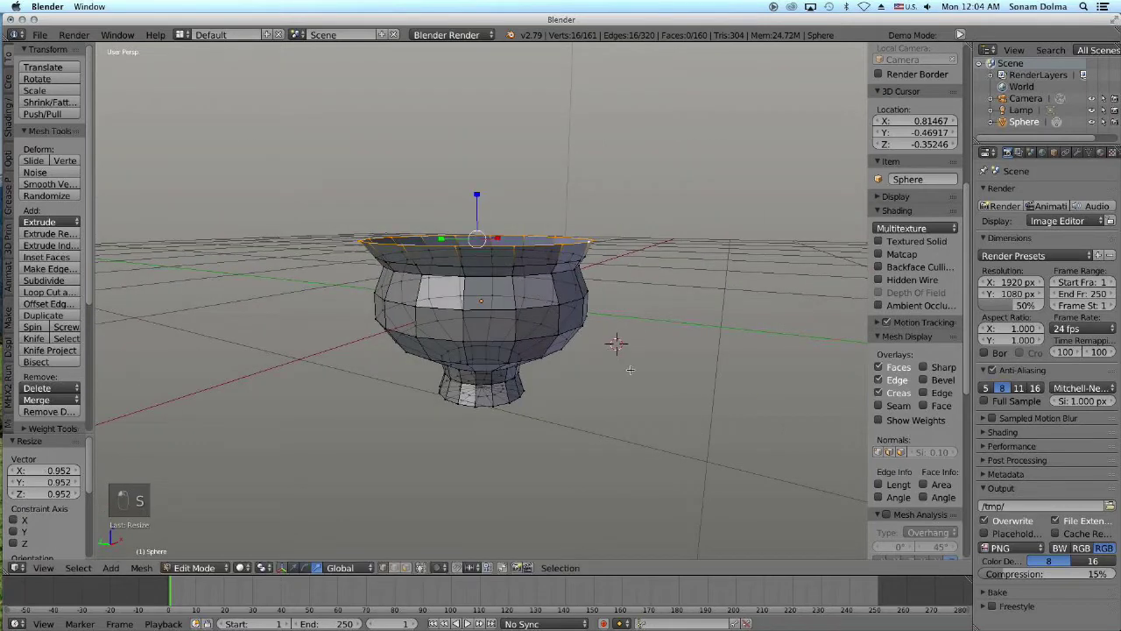
{"action": "key", "text": "s"}
{"action": "left_click", "coordinate": [638, 374]}
{"action": "middle_click_drag", "start_coordinate": [638, 373], "coordinate": [524, 396]}
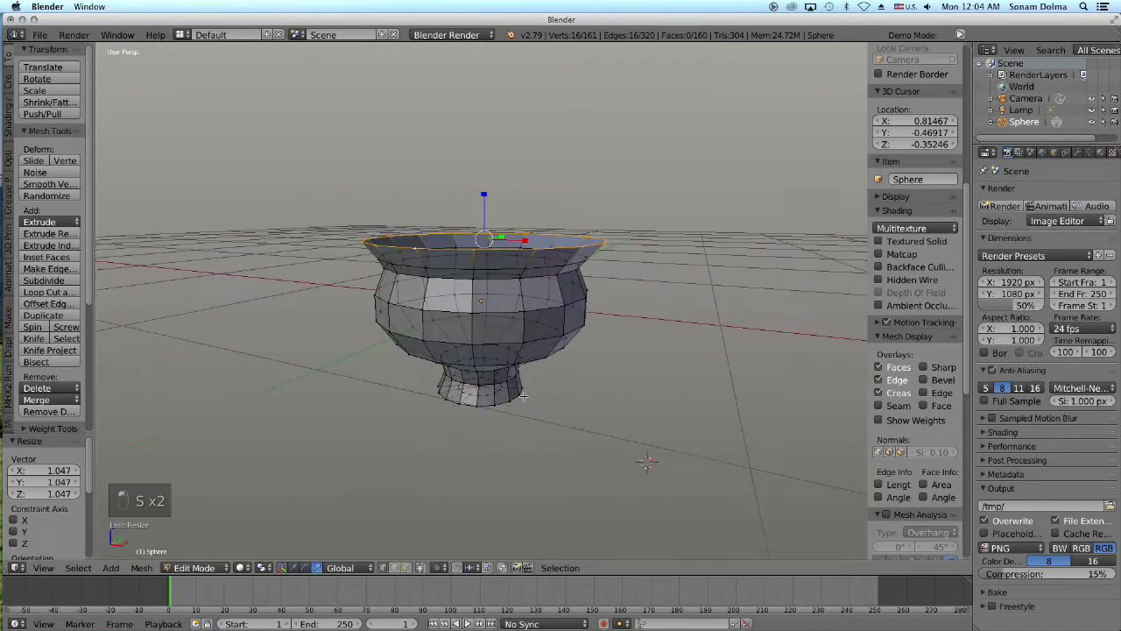
{"action": "key", "text": "g"}
{"action": "key", "text": "z"}
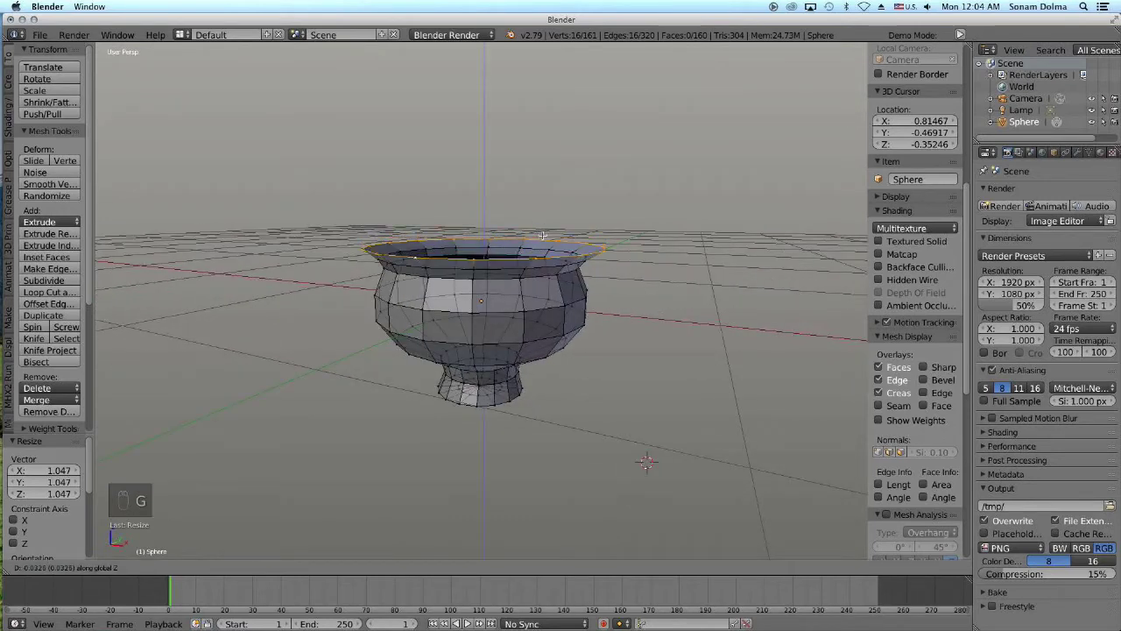
{"action": "left_click", "coordinate": [543, 237]}
Step: Extrude the flared rim's outer loop upward about 0.027 and scale the new loop to about 0.982
{"action": "key", "text": "e"}
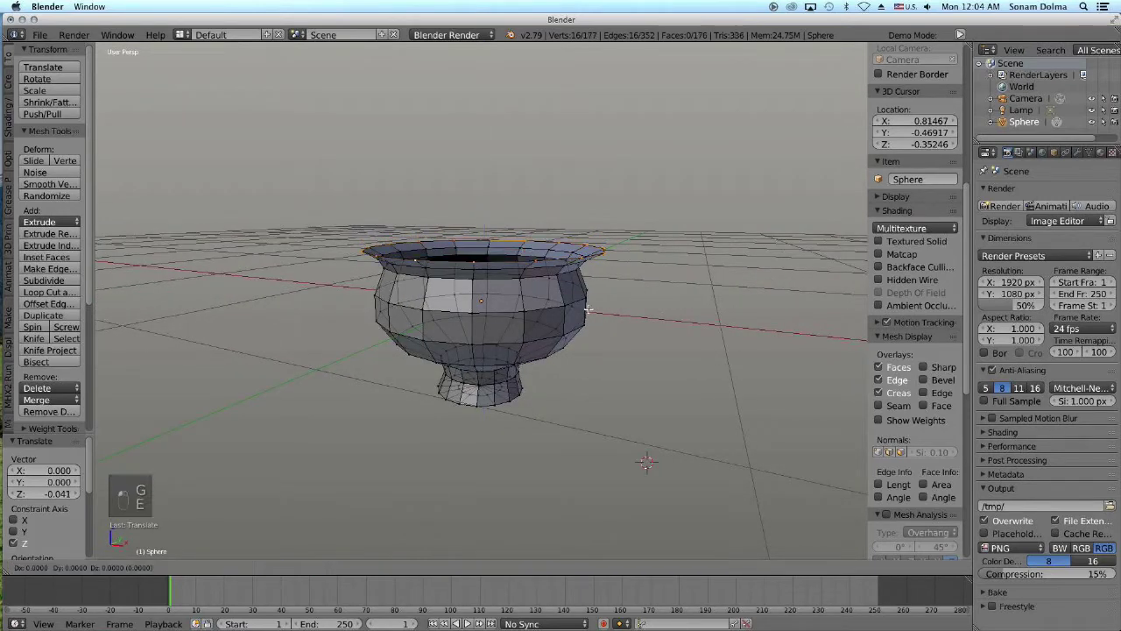
{"action": "left_click", "coordinate": [587, 302]}
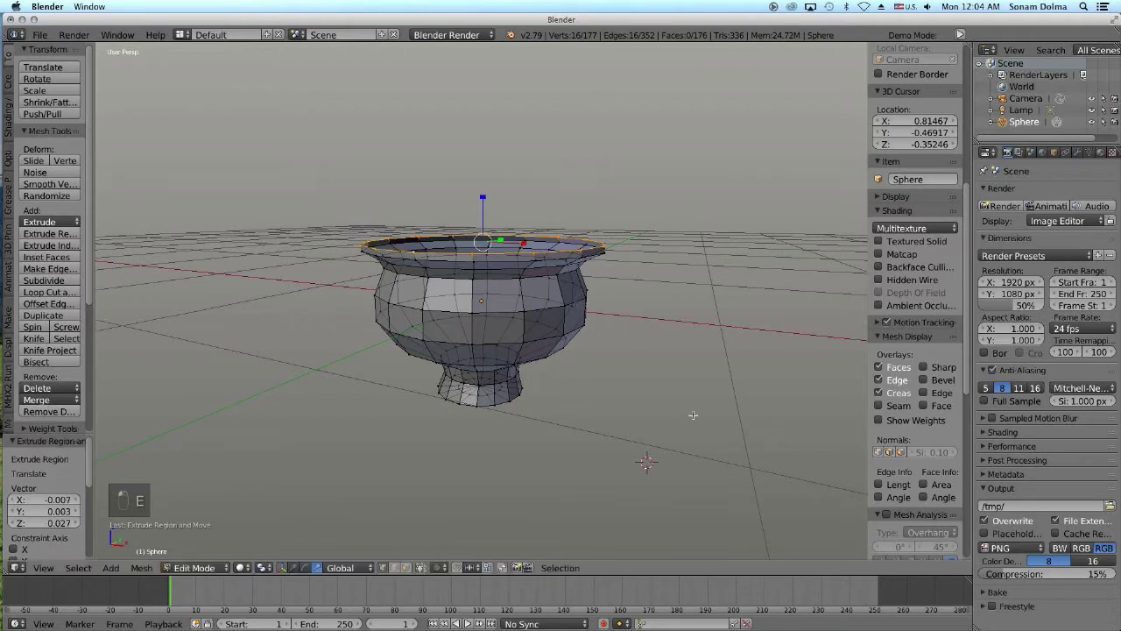
{"action": "key", "text": "s"}
{"action": "left_click", "coordinate": [686, 406]}
Step: Extrude the rim loop inward with a scale of about 0.874 and lower the new inner loop about 0.033
{"action": "key", "text": "e"}
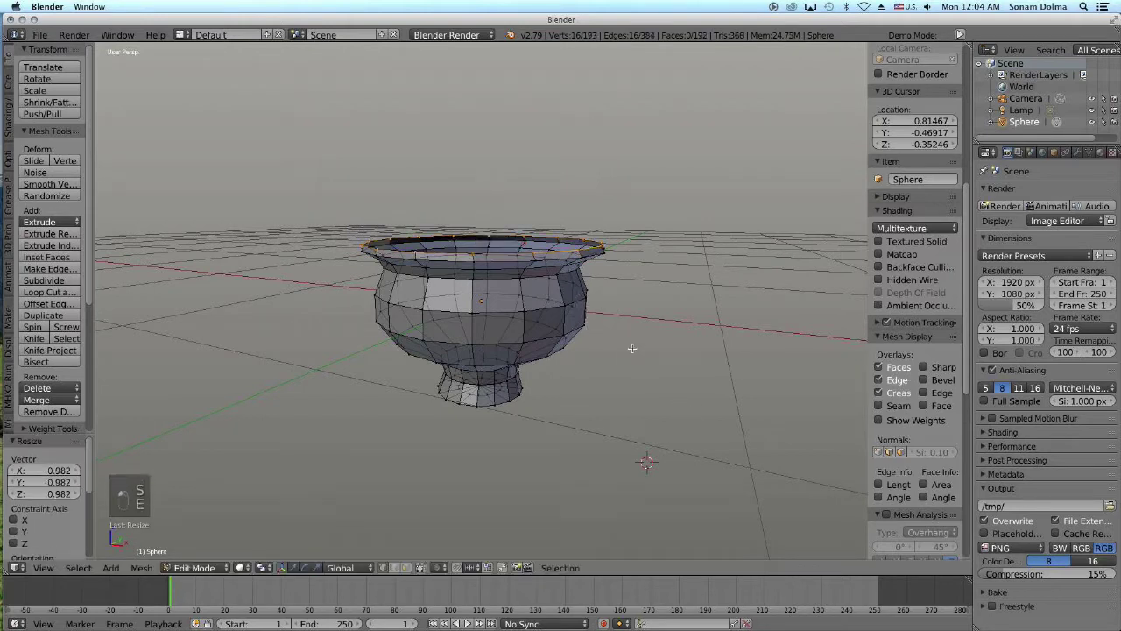
{"action": "right_click", "coordinate": [631, 347]}
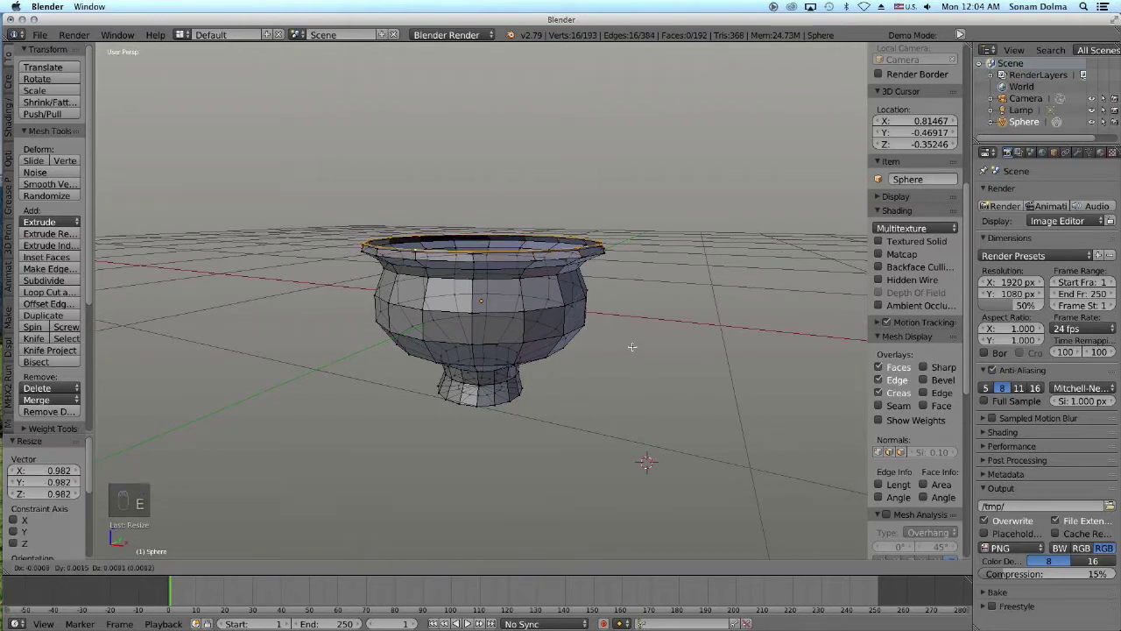
{"action": "key", "text": "s"}
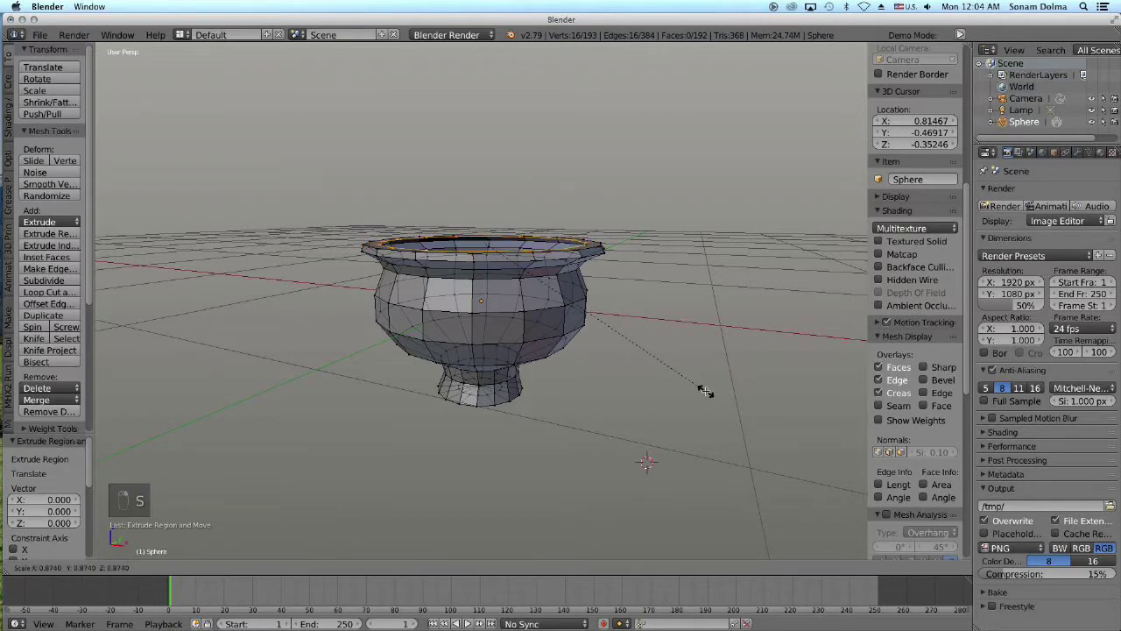
{"action": "left_click", "coordinate": [705, 392]}
{"action": "middle_click_drag", "start_coordinate": [706, 392], "coordinate": [570, 375]}
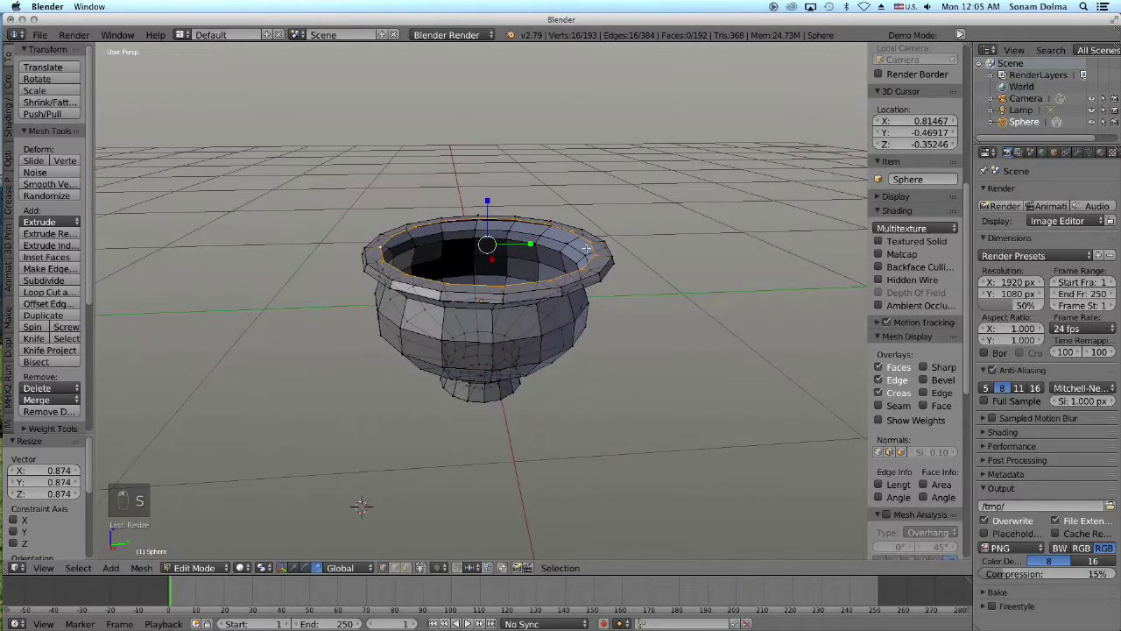
{"action": "key", "text": "g"}
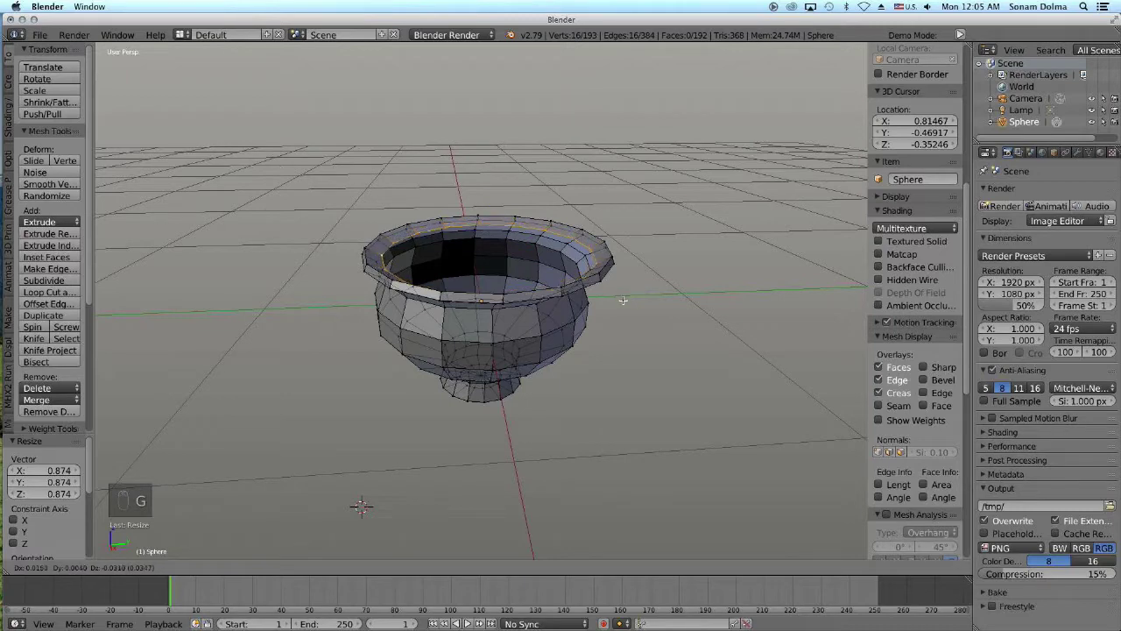
{"action": "left_click", "coordinate": [619, 300]}
Step: Extrude the rim's inner loop down into the bowl by about 0.157 and scale it down to start the inner wall
{"action": "middle_click_drag", "start_coordinate": [665, 359], "coordinate": [534, 346]}
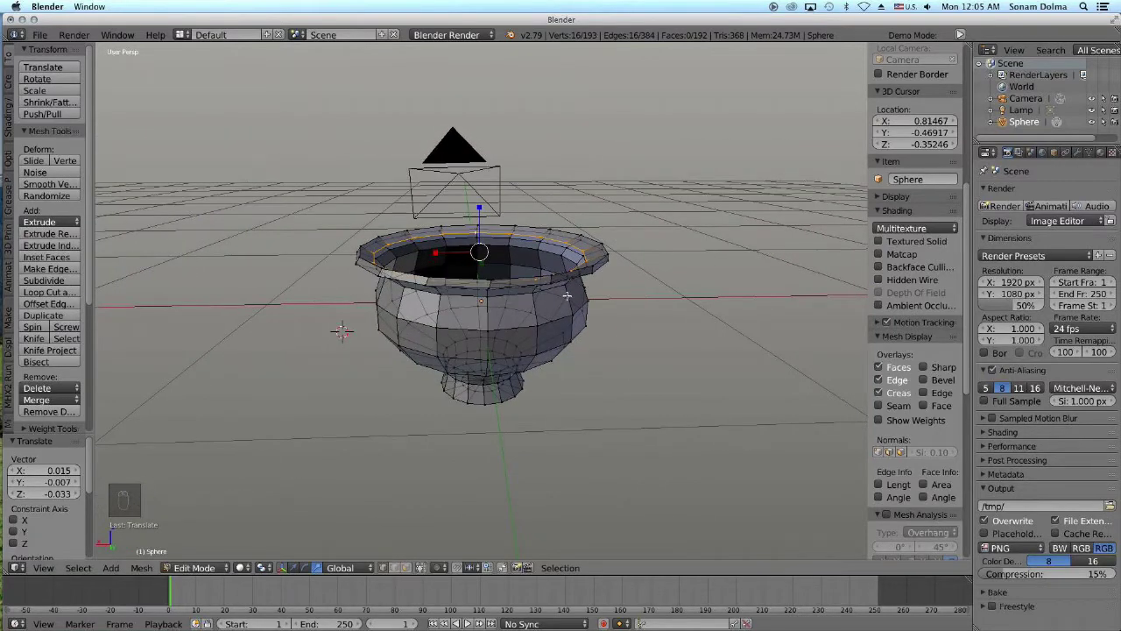
{"action": "key", "text": "e"}
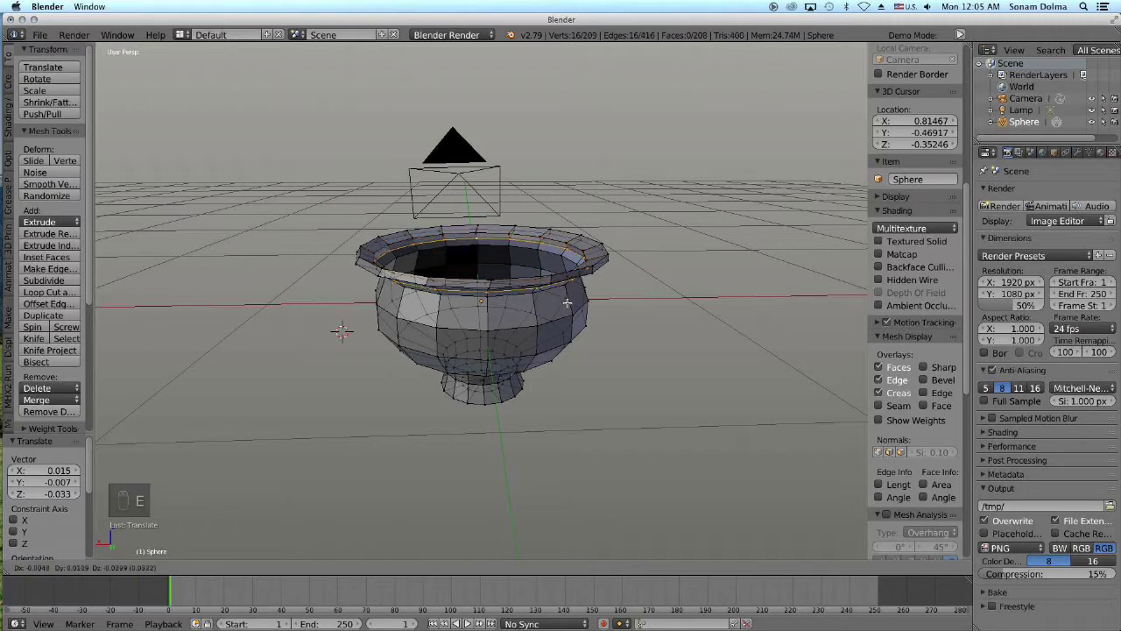
{"action": "left_click", "coordinate": [561, 332]}
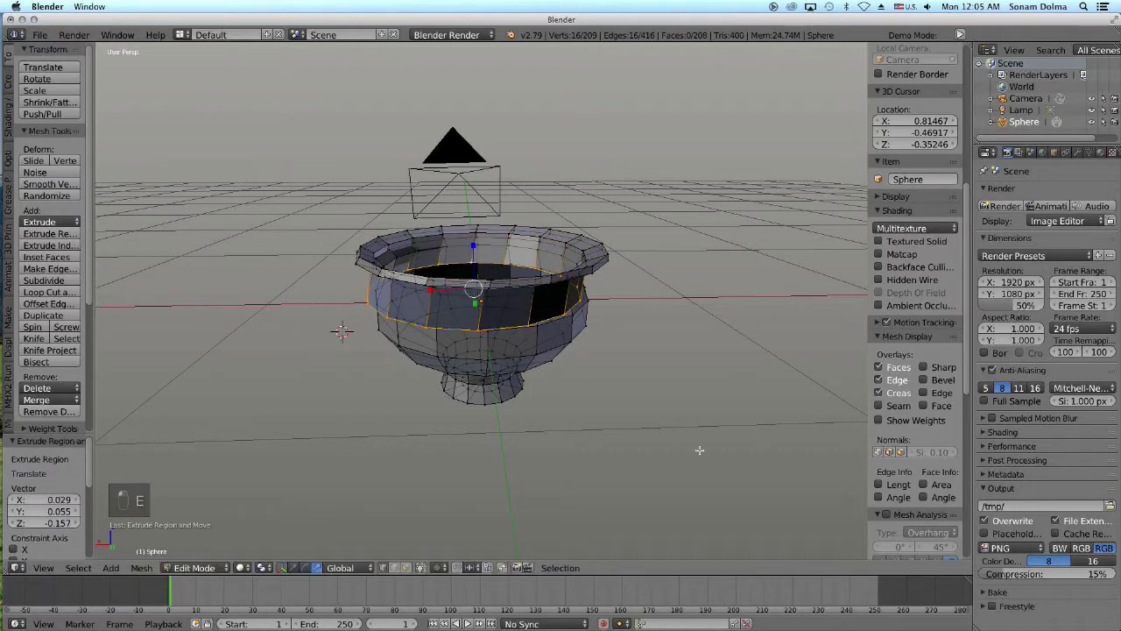
{"action": "key", "text": "s"}
{"action": "left_click", "coordinate": [677, 409]}
Step: Shift the inner wall's lower loop back toward the bowl's centre, rescale it slightly, and raise it about 0.084
{"action": "middle_click_drag", "start_coordinate": [678, 410], "coordinate": [565, 393]}
{"action": "key", "text": "g"}
{"action": "left_click", "coordinate": [583, 394]}
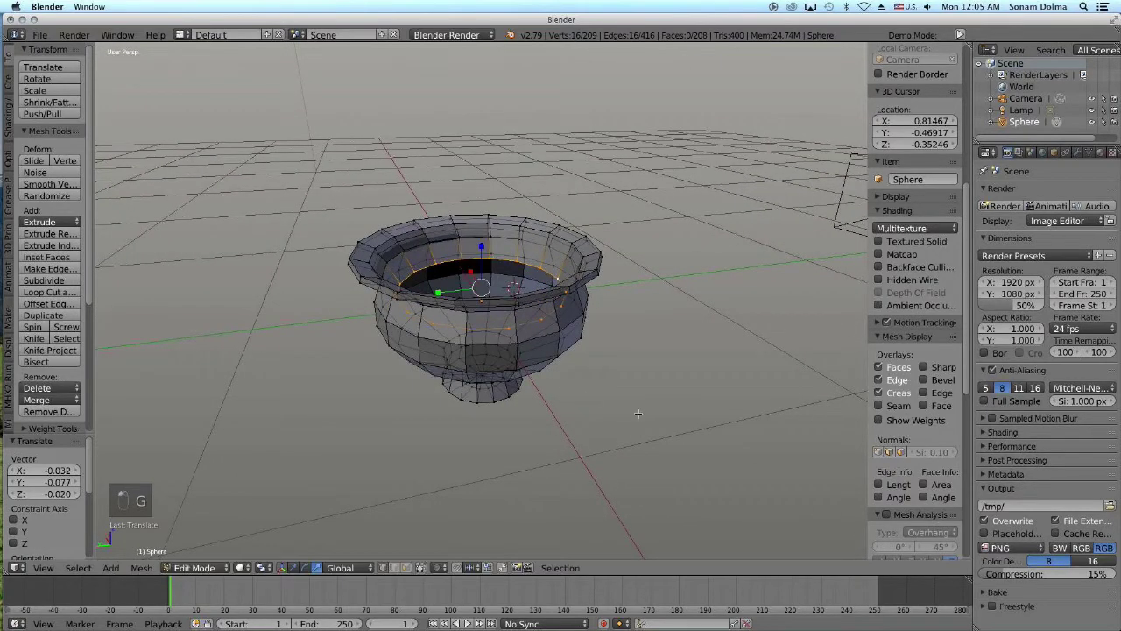
{"action": "key", "text": "s"}
{"action": "left_click", "coordinate": [645, 412]}
{"action": "key", "text": "g"}
{"action": "left_click", "coordinate": [637, 401]}
Step: Re-centre the inner wall's lower loop within the opening and widen it with a scale of about 1.06
{"action": "middle_click_drag", "start_coordinate": [637, 402], "coordinate": [707, 415]}
{"action": "key", "text": "g"}
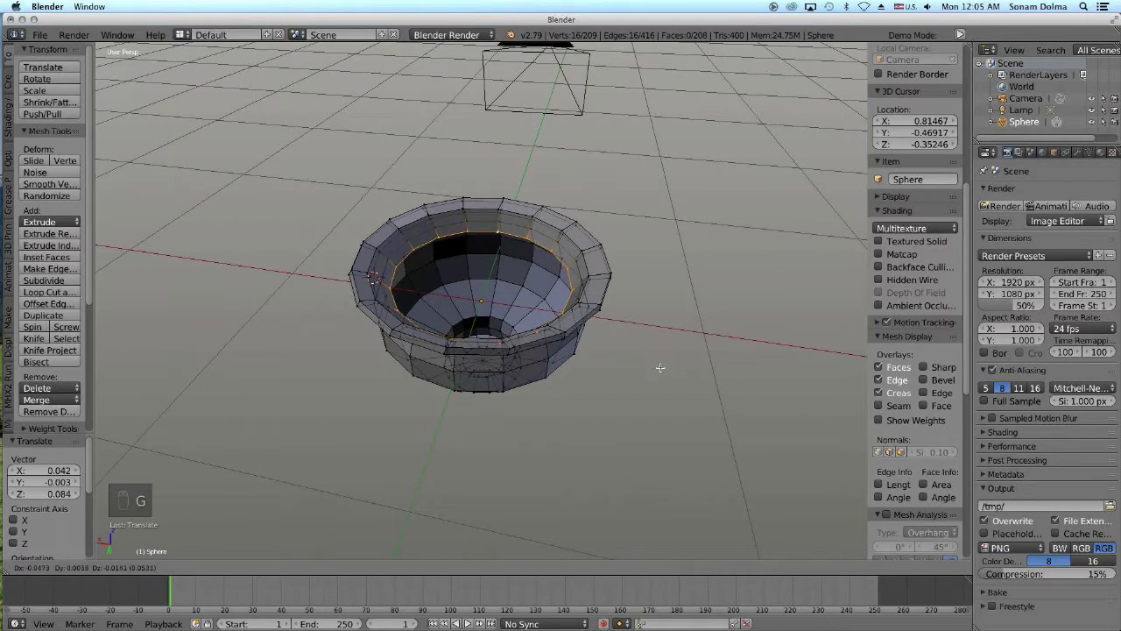
{"action": "left_click", "coordinate": [666, 374]}
{"action": "key", "text": "s"}
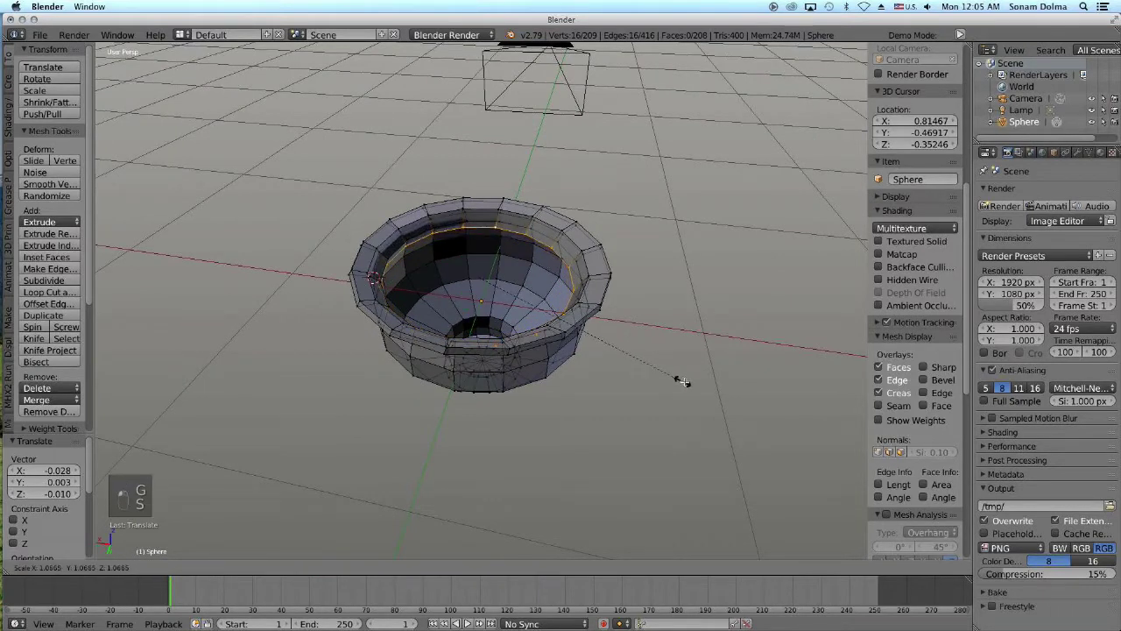
{"action": "left_click", "coordinate": [677, 379]}
{"action": "key", "text": "g"}
{"action": "left_click", "coordinate": [649, 372]}
Step: Select the whole foot, from its base up to its junction with the bowl, and enlarge it with a scale of about 1.213
{"action": "middle_click_drag", "start_coordinate": [648, 371], "coordinate": [547, 372]}
{"action": "right_click", "coordinate": [506, 397], "text": "alt"}
{"action": "right_click", "coordinate": [511, 401], "text": "alt"}
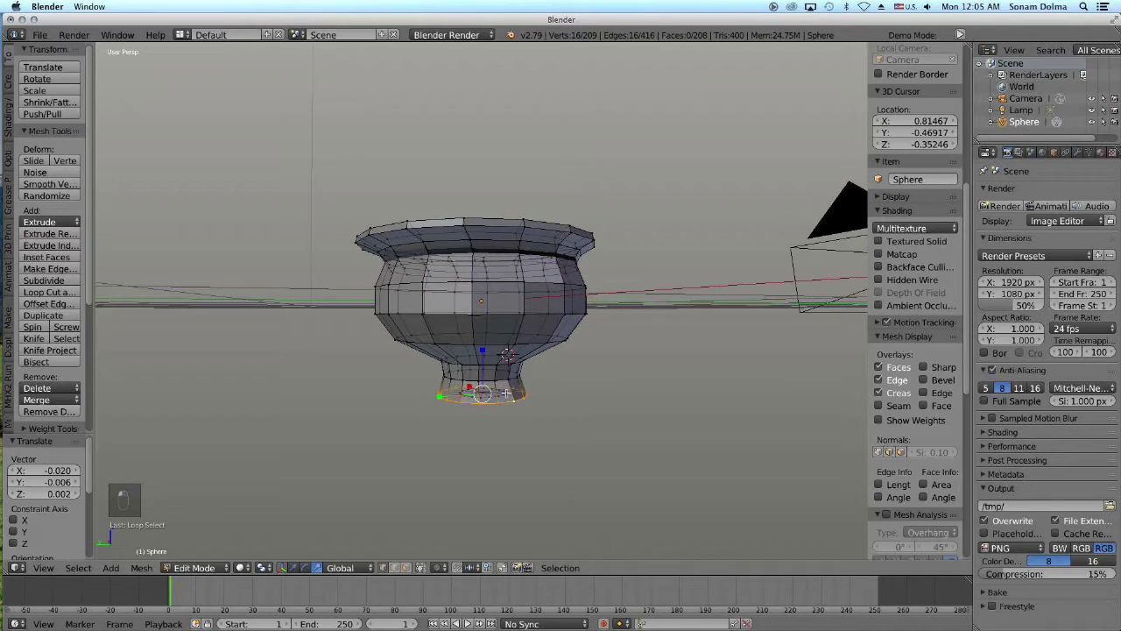
{"action": "key", "text": "ctrl+KP_Add"}
{"action": "key", "text": "ctrl+KP_Add"}
{"action": "key", "text": "c"}
{"action": "mouse_move", "coordinate": [514, 441]}
{"action": "left_mouse_down"}
{"action": "mouse_move", "coordinate": [508, 411]}
{"action": "mouse_move", "coordinate": [446, 409]}
{"action": "left_mouse_up"}
{"action": "right_click", "coordinate": [446, 412]}
{"action": "key", "text": "s"}
{"action": "left_click", "coordinate": [582, 426]}
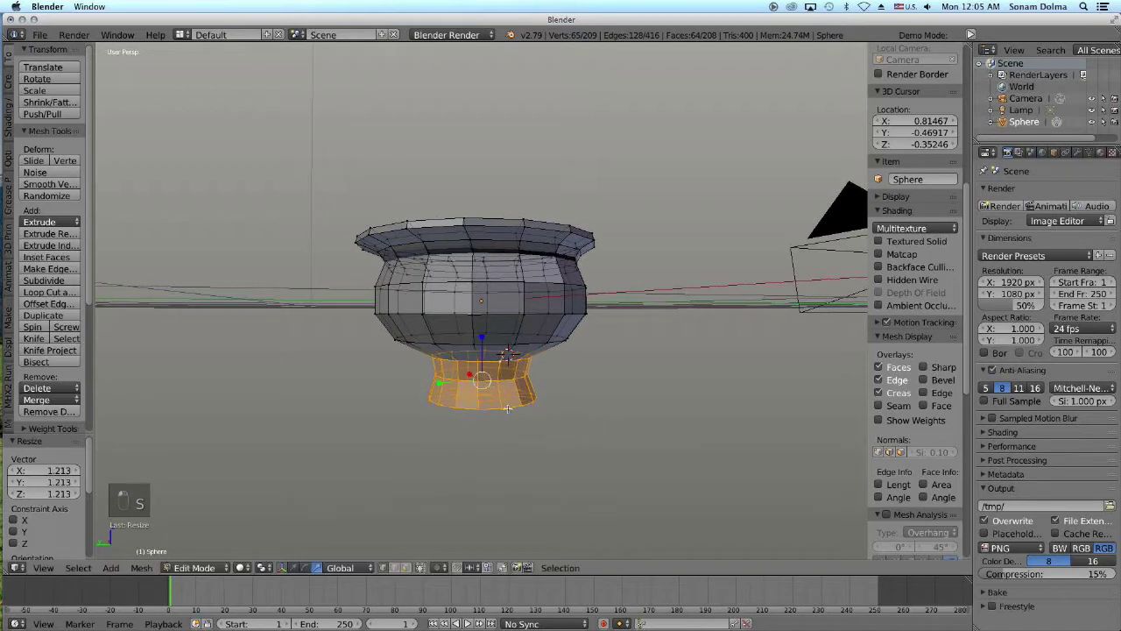
Step: Enlarge the foot again with a scale of about 1.096 and stretch it vertically by about 1.115
{"action": "key", "text": "s"}
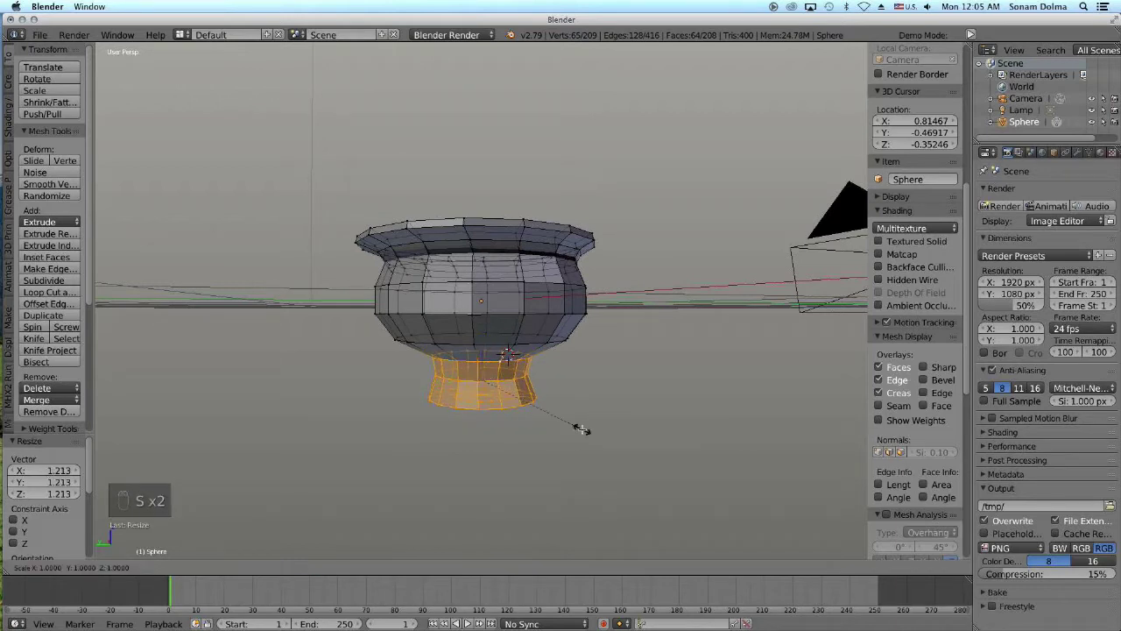
{"action": "left_click", "coordinate": [592, 433]}
{"action": "key", "text": "s"}
{"action": "key", "text": "z"}
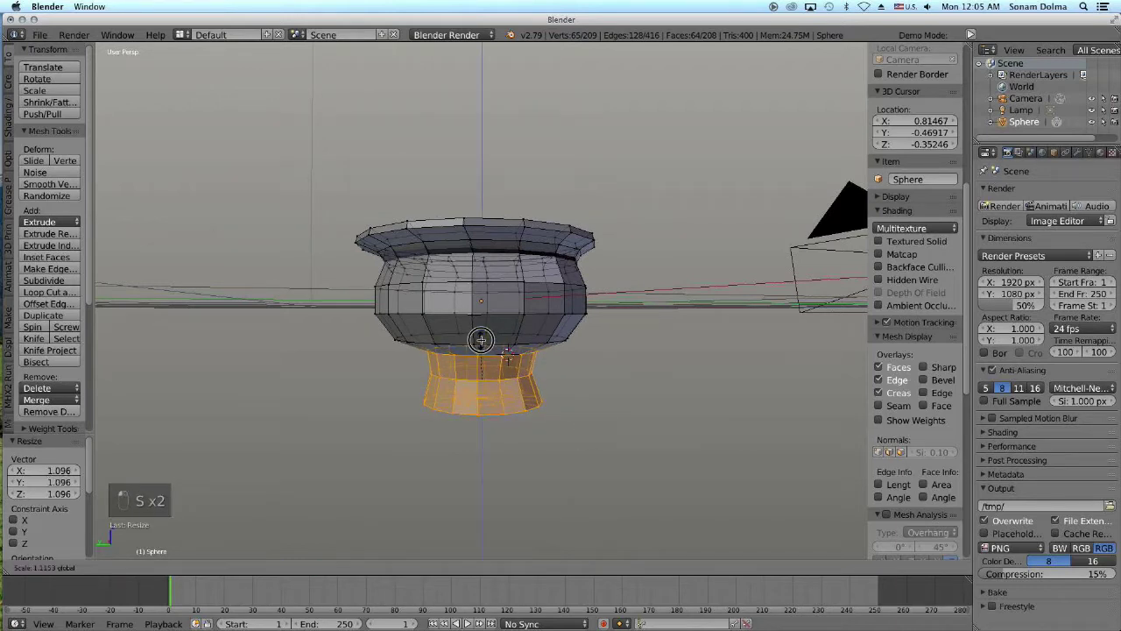
{"action": "left_click", "coordinate": [507, 352]}
Step: Lower the foot's middle and upper edge loops about 0.036 and narrow them with a scale of about 0.920
{"action": "right_click", "coordinate": [507, 352]}
{"action": "right_click", "coordinate": [508, 375], "text": "alt"}
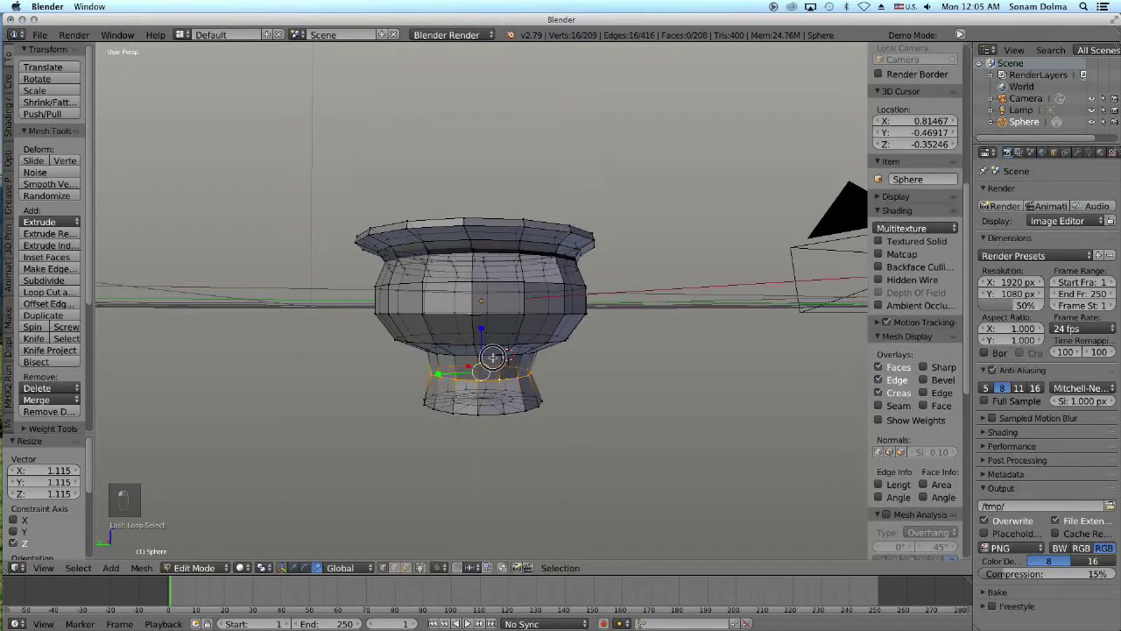
{"action": "right_click", "coordinate": [493, 358], "text": "alt+shift"}
{"action": "key", "text": "g"}
{"action": "key", "text": "z"}
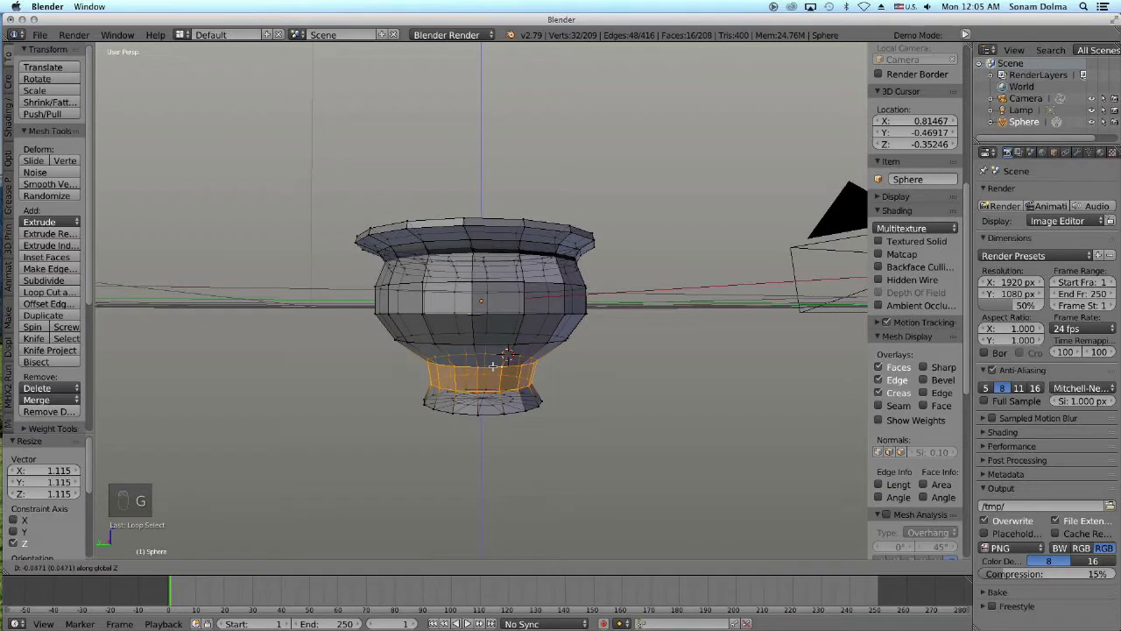
{"action": "left_click", "coordinate": [494, 366]}
{"action": "key", "text": "s"}
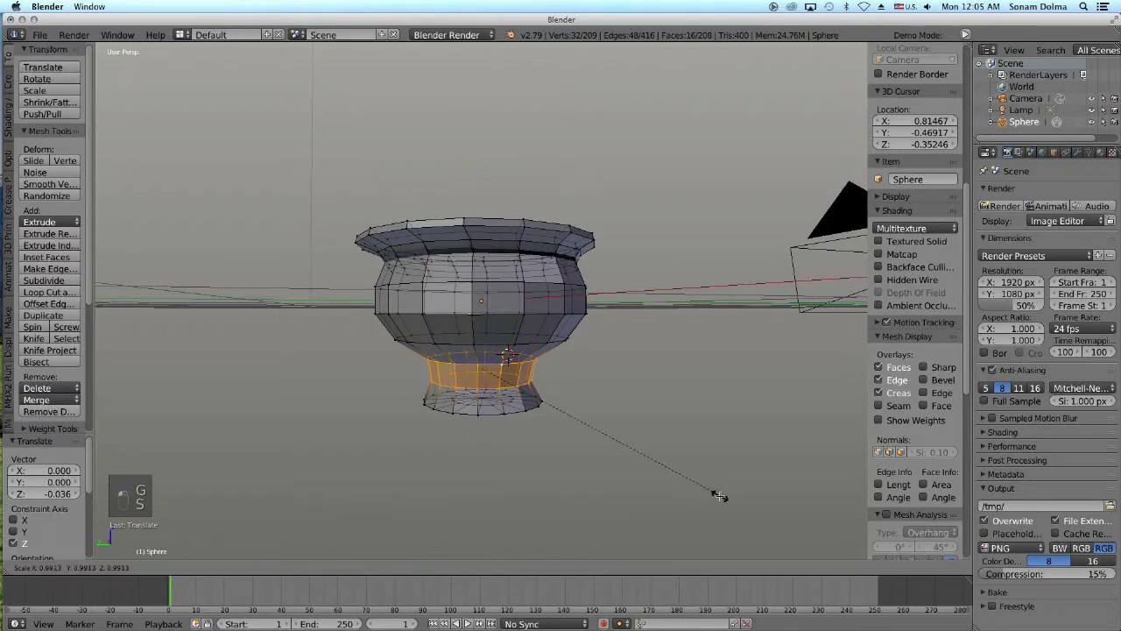
{"action": "left_click", "coordinate": [701, 491]}
Step: Widen the belly's middle edge loop with a scale of about 1.059 and the loop above it with about 1.033
{"action": "scroll", "coordinate": [546, 337], "scroll_direction": "down", "scroll_amount": 2}
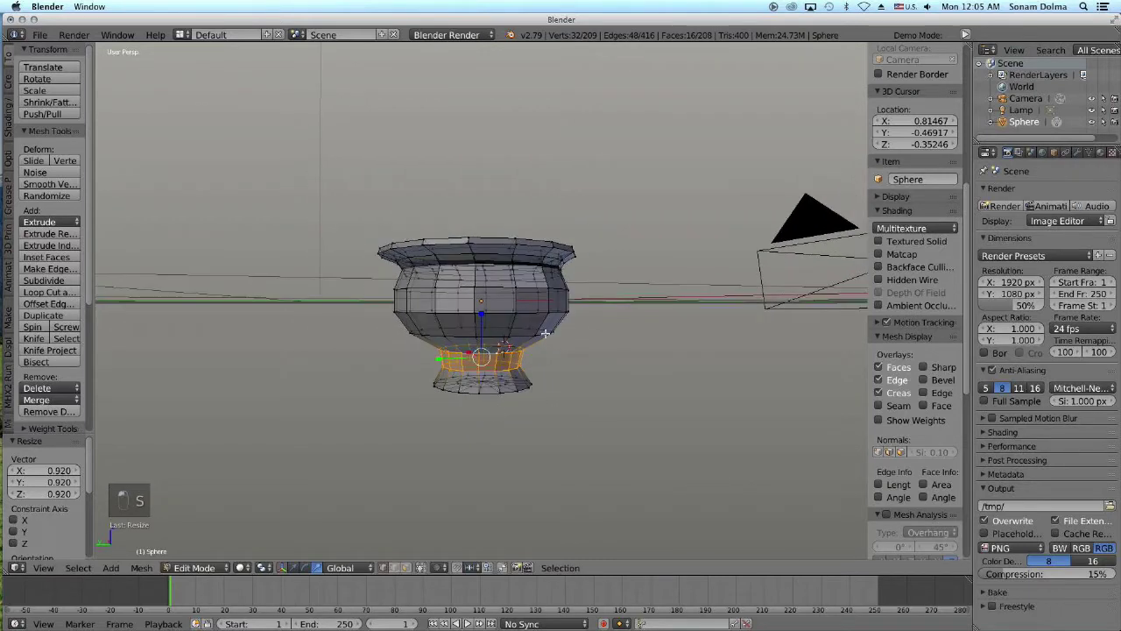
{"action": "right_click", "coordinate": [538, 312]}
{"action": "right_click", "coordinate": [538, 312], "text": "alt"}
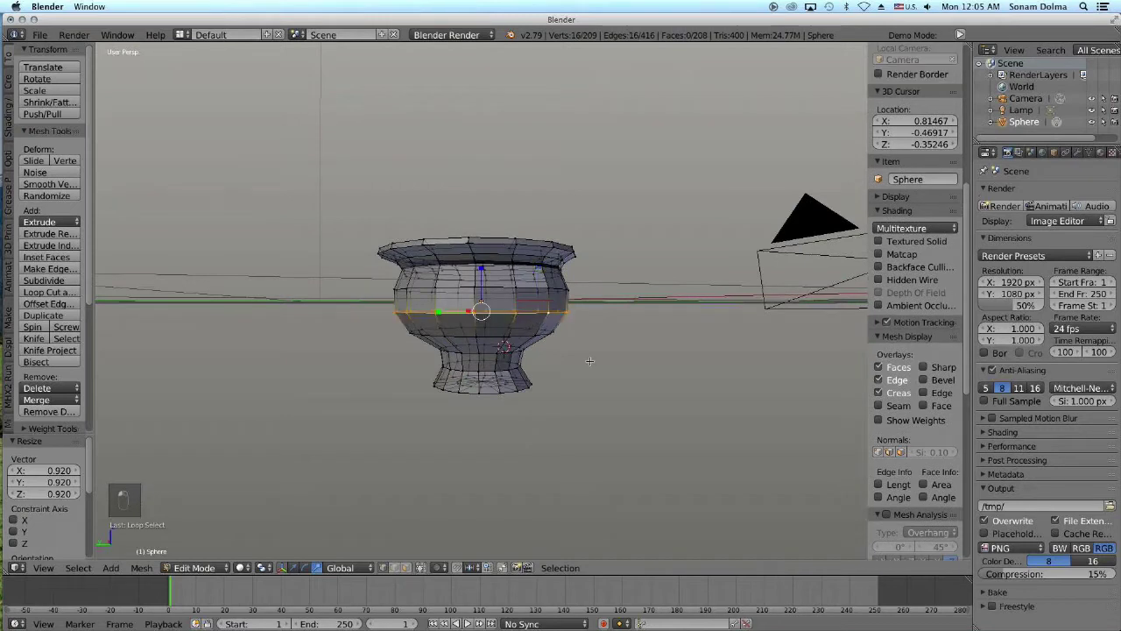
{"action": "key", "text": "s"}
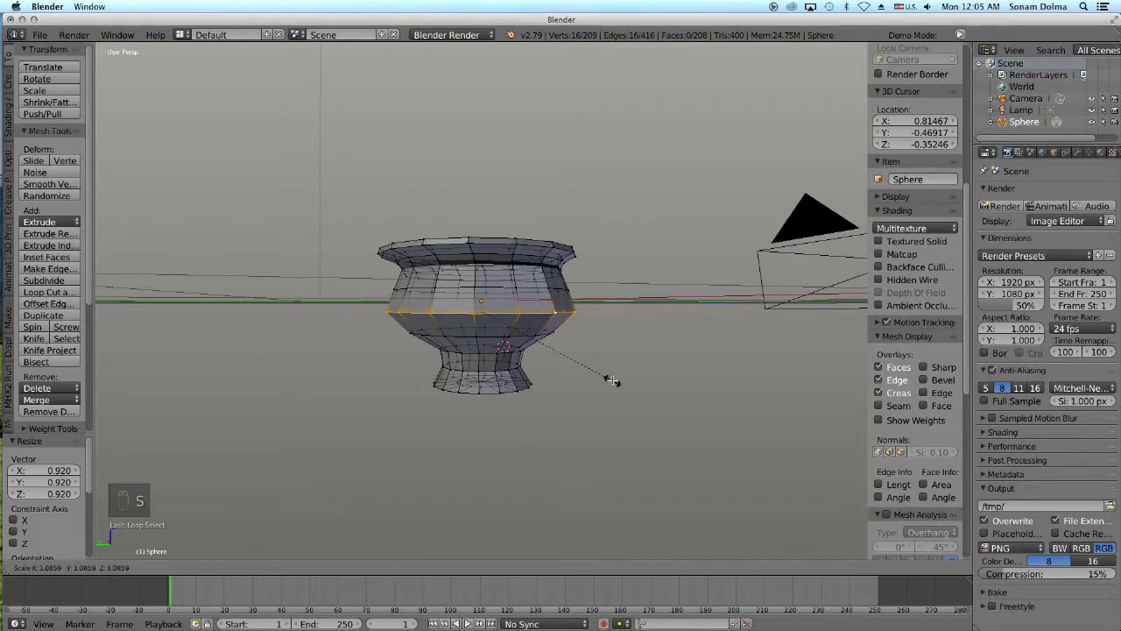
{"action": "left_click", "coordinate": [609, 377]}
{"action": "right_click", "coordinate": [545, 290]}
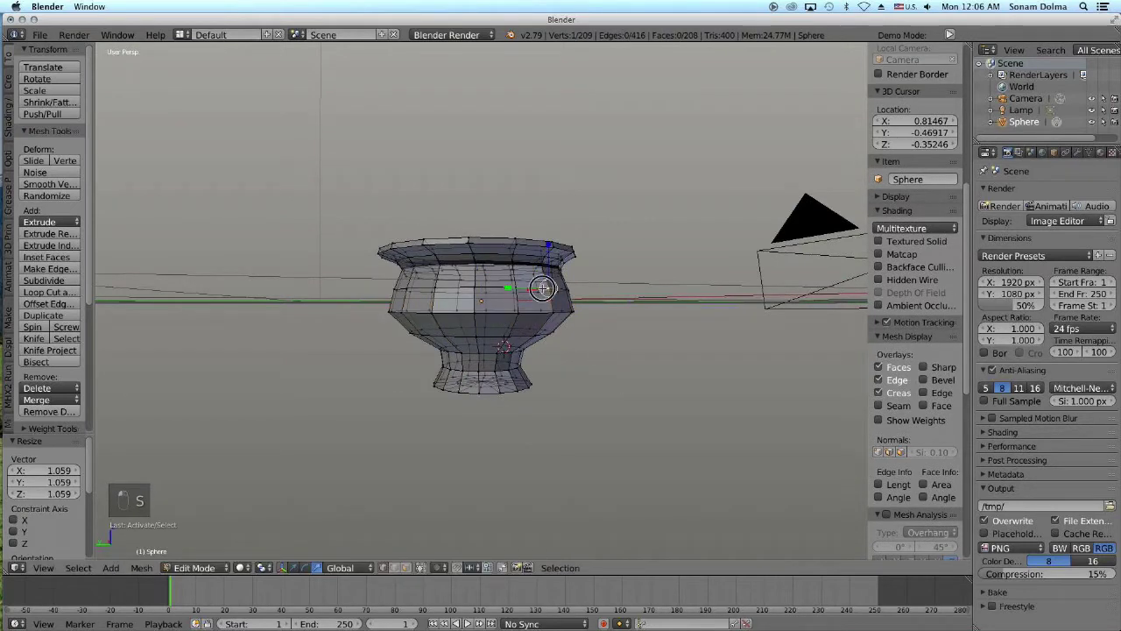
{"action": "right_click", "coordinate": [545, 290], "text": "alt"}
{"action": "key", "text": "s"}
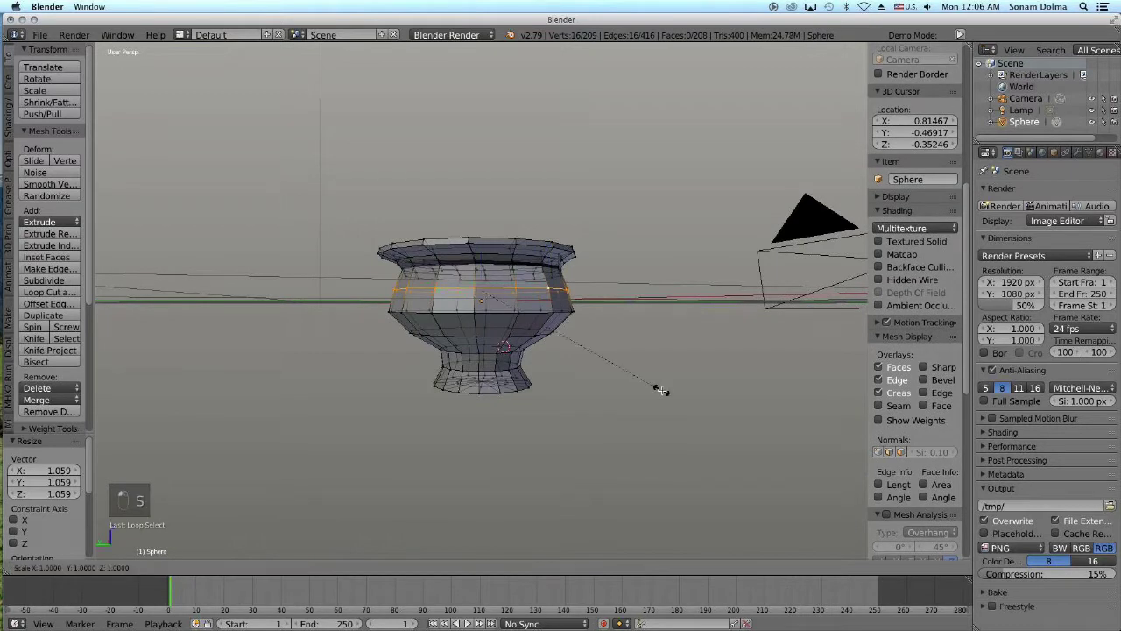
{"action": "left_click", "coordinate": [668, 390]}
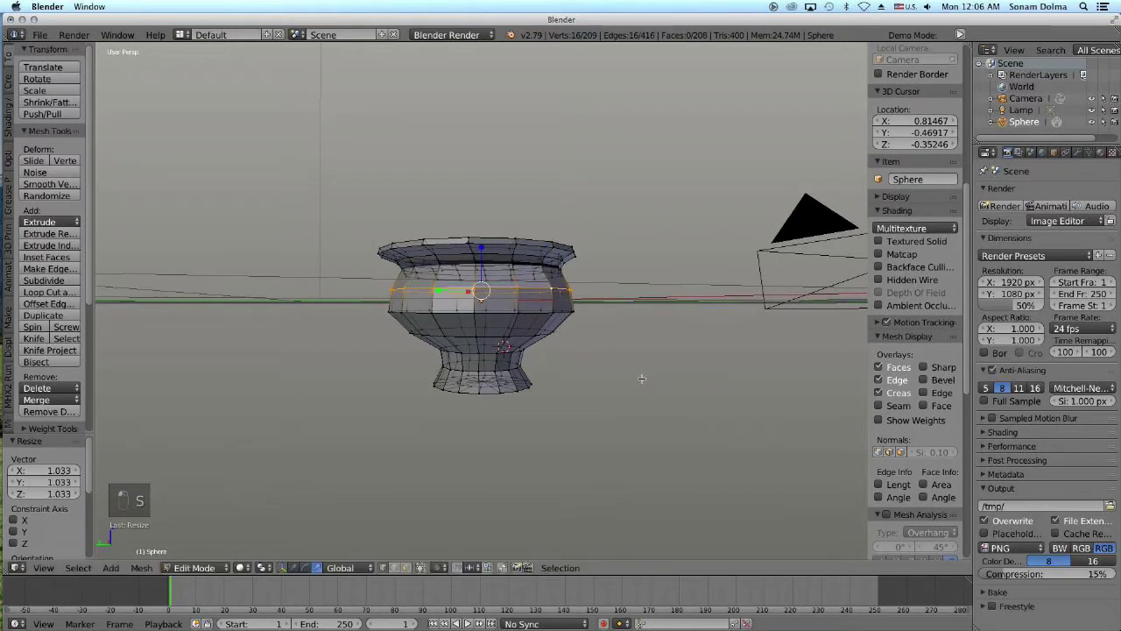
Step: Select the three edge loops around the belly and widen them together with a scale of about 1.120
{"action": "right_click", "coordinate": [539, 315], "text": "alt+shift"}
{"action": "right_click", "coordinate": [532, 335], "text": "alt"}
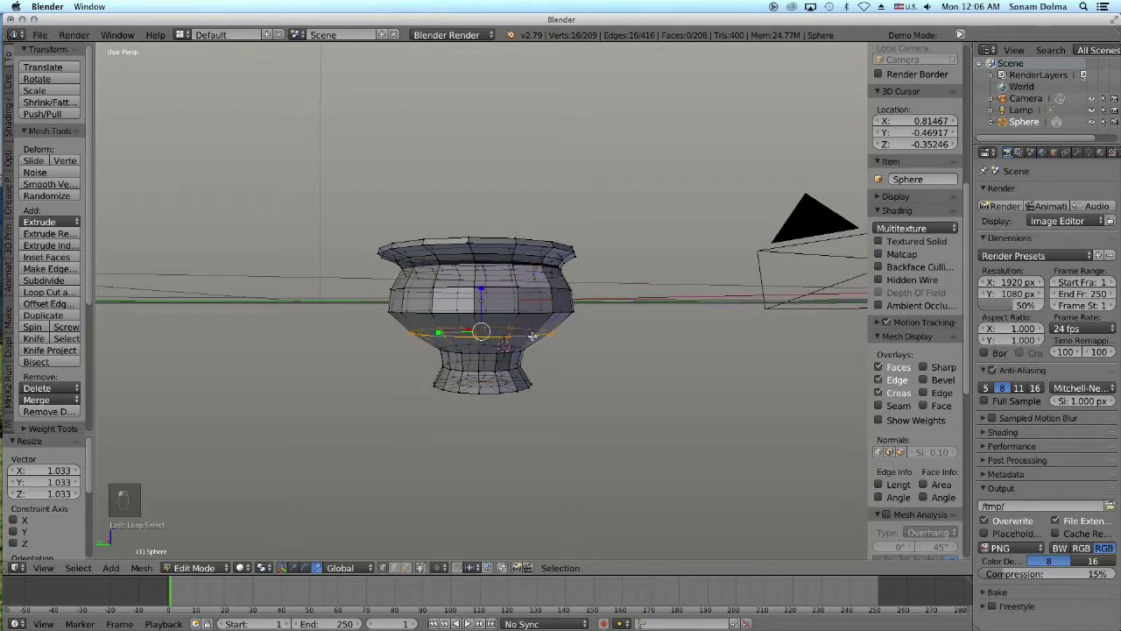
{"action": "right_click", "coordinate": [534, 311], "text": "alt+shift"}
{"action": "right_click", "coordinate": [530, 287], "text": "alt+shift"}
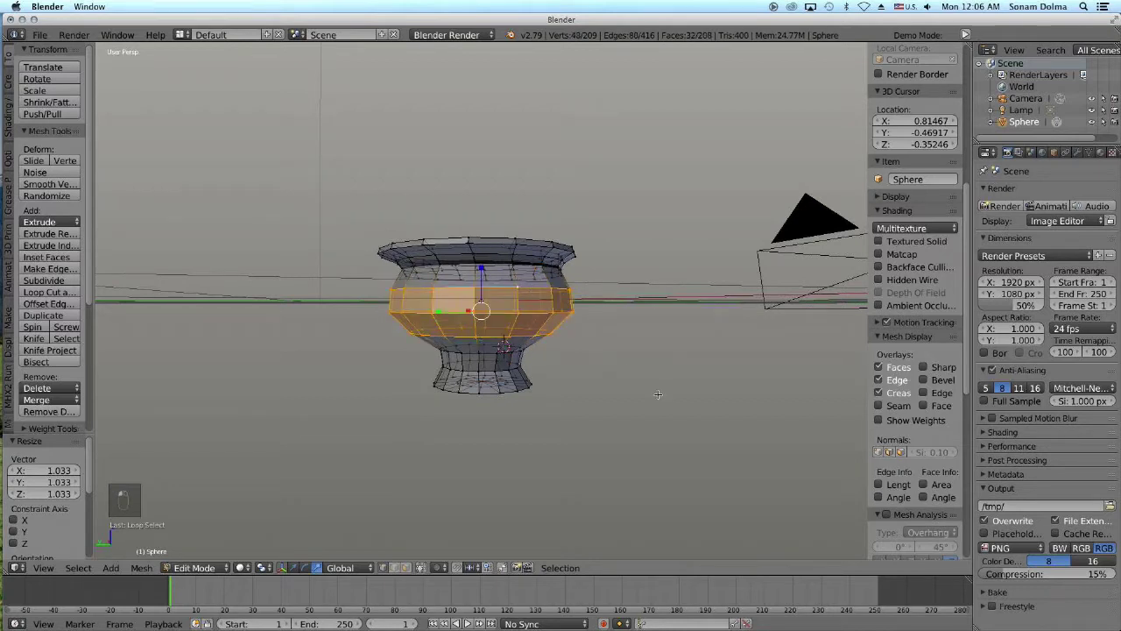
{"action": "key", "text": "s"}
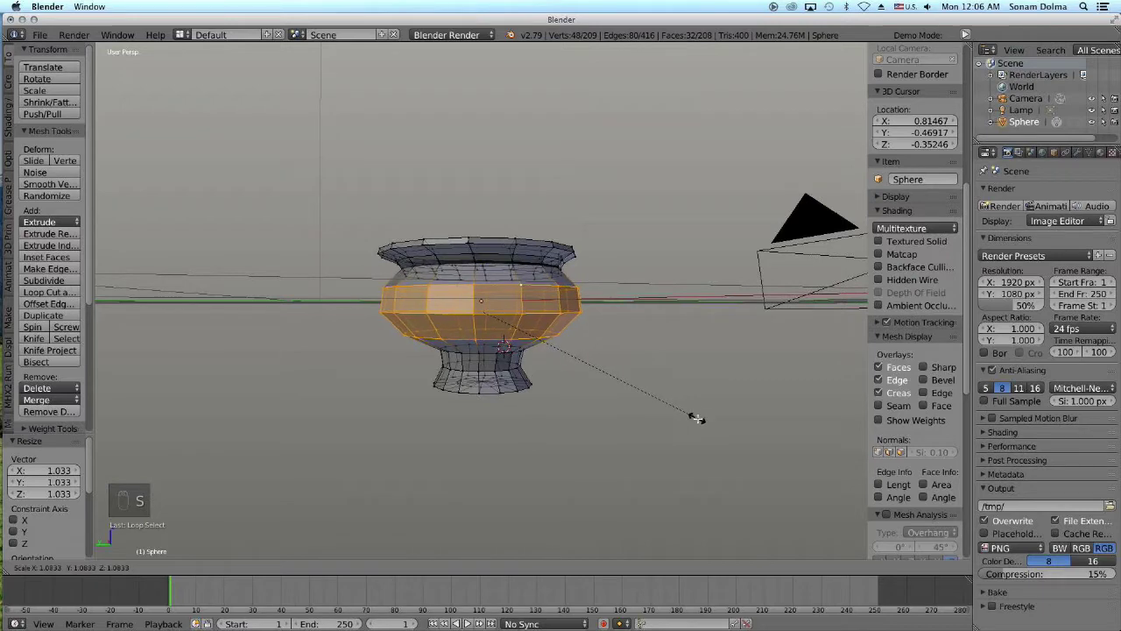
{"action": "left_click", "coordinate": [706, 421]}
Step: Select the rim's edge loops and raise the whole rim about 0.049 along Z
{"action": "mouse_move", "coordinate": [500, 404]}
{"action": "middle_mouse_down"}
{"action": "mouse_move", "coordinate": [614, 420]}
{"action": "mouse_move", "coordinate": [586, 405]}
{"action": "mouse_move", "coordinate": [485, 438]}
{"action": "mouse_move", "coordinate": [511, 388]}
{"action": "middle_mouse_up"}
{"action": "scroll", "coordinate": [503, 367], "scroll_direction": "up", "scroll_amount": 3}
{"action": "scroll", "coordinate": [538, 413], "scroll_direction": "down", "scroll_amount": 2}
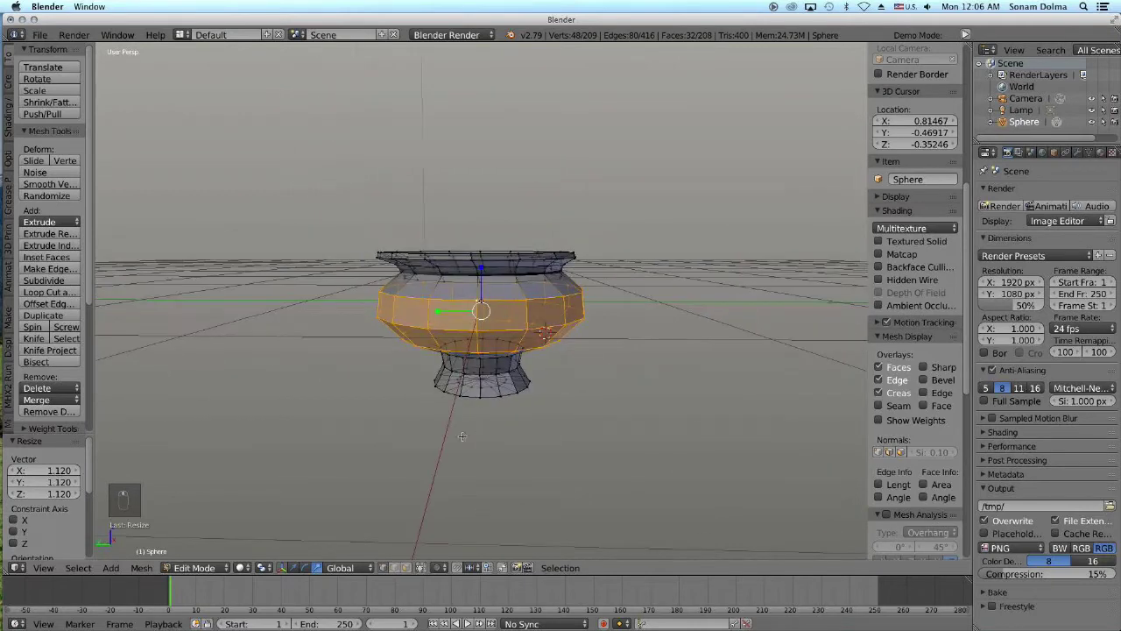
{"action": "scroll", "coordinate": [514, 382], "scroll_direction": "up", "scroll_amount": 1}
{"action": "middle_click_drag", "start_coordinate": [587, 303], "coordinate": [544, 301]}
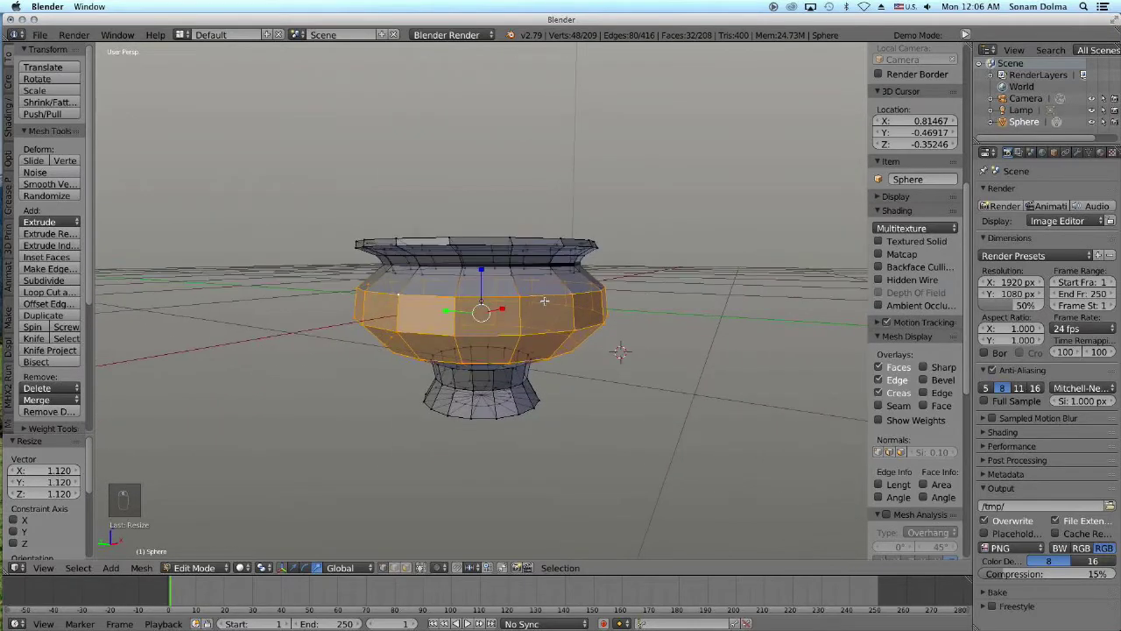
{"action": "right_click", "coordinate": [527, 255]}
{"action": "right_click", "coordinate": [529, 255], "text": "alt"}
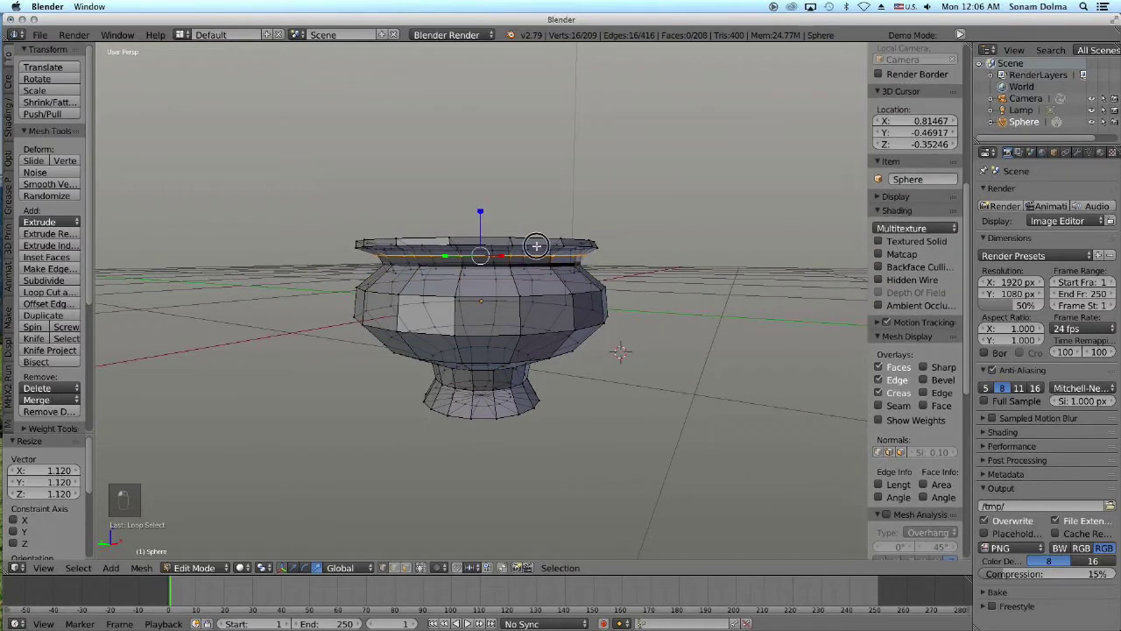
{"action": "key", "text": "ctrl+KP_Add"}
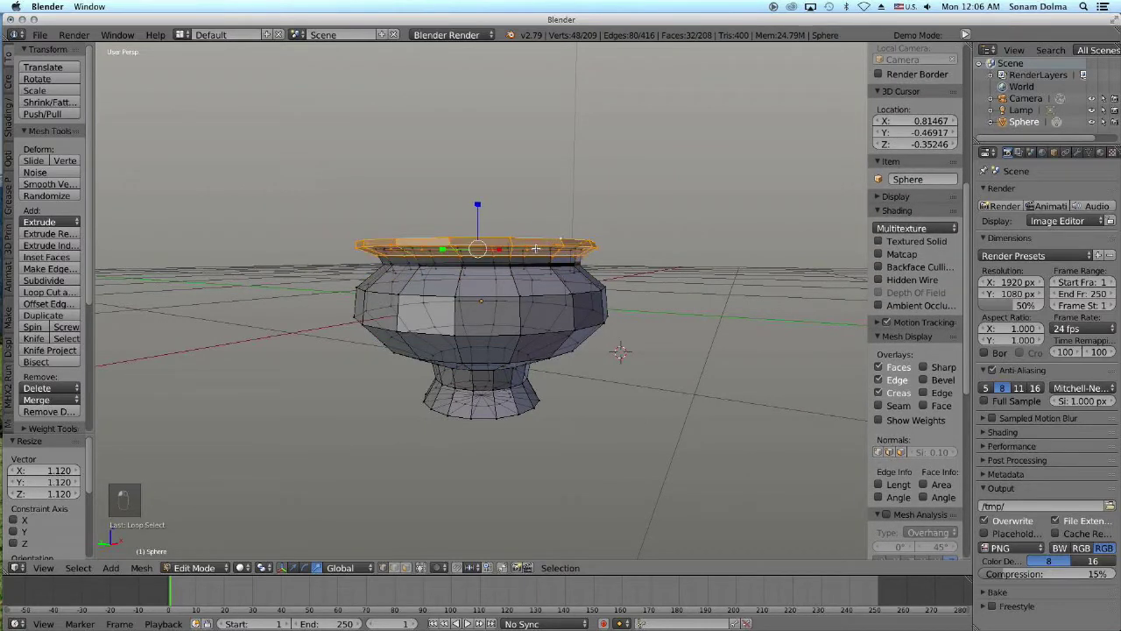
{"action": "key", "text": "g"}
{"action": "key", "text": "z"}
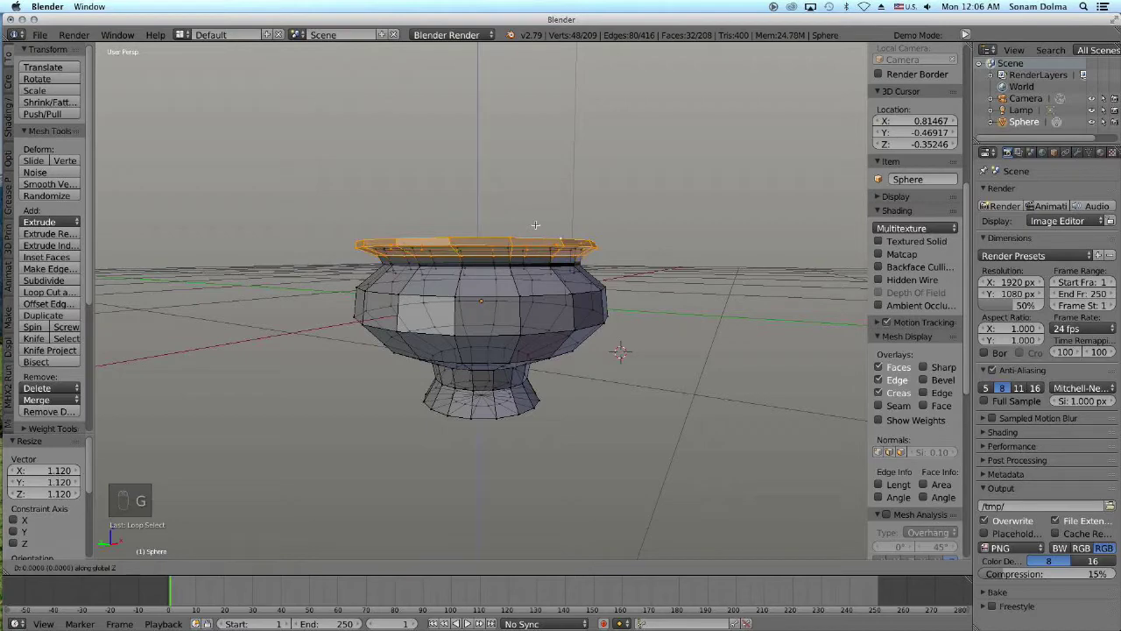
{"action": "left_click", "coordinate": [535, 211]}
Step: Widen the outer neck loop with a scale of about 1.241, then tighten it with a scale of about 0.963
{"action": "middle_click_drag", "start_coordinate": [633, 315], "coordinate": [614, 329]}
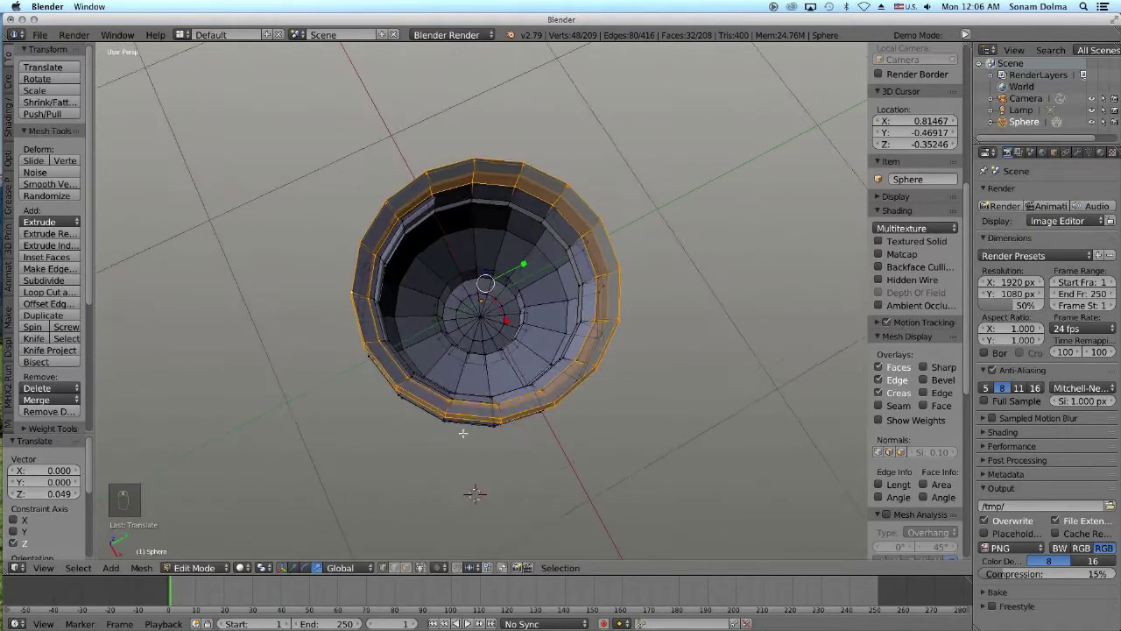
{"action": "scroll", "coordinate": [659, 309], "scroll_direction": "up", "scroll_amount": 4}
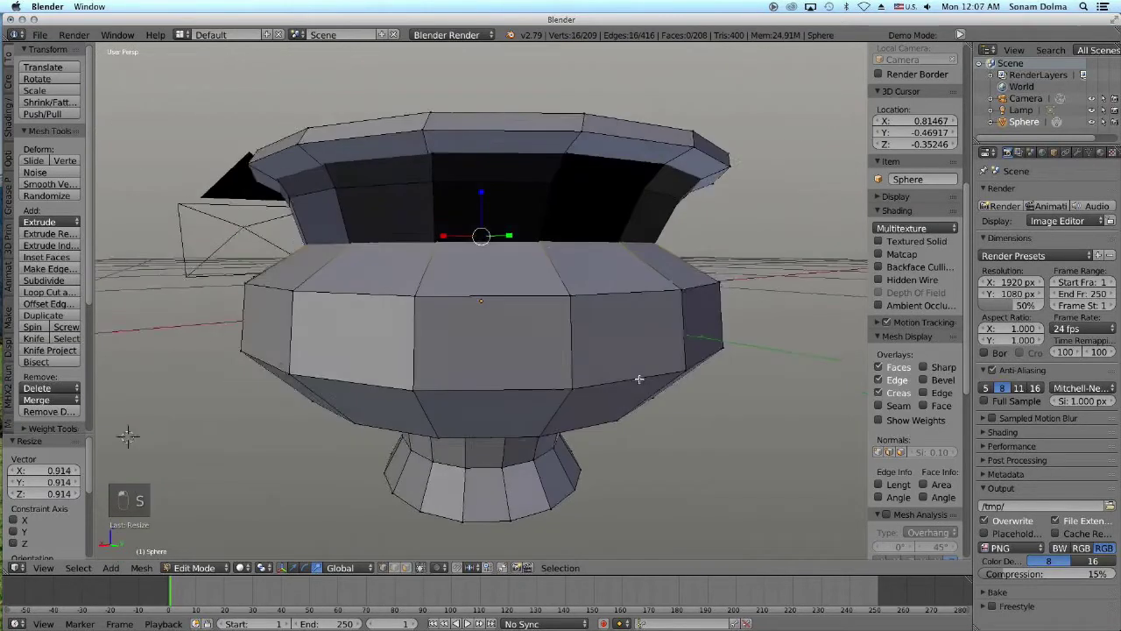
{"action": "middle_click_drag", "start_coordinate": [638, 380], "coordinate": [634, 389]}
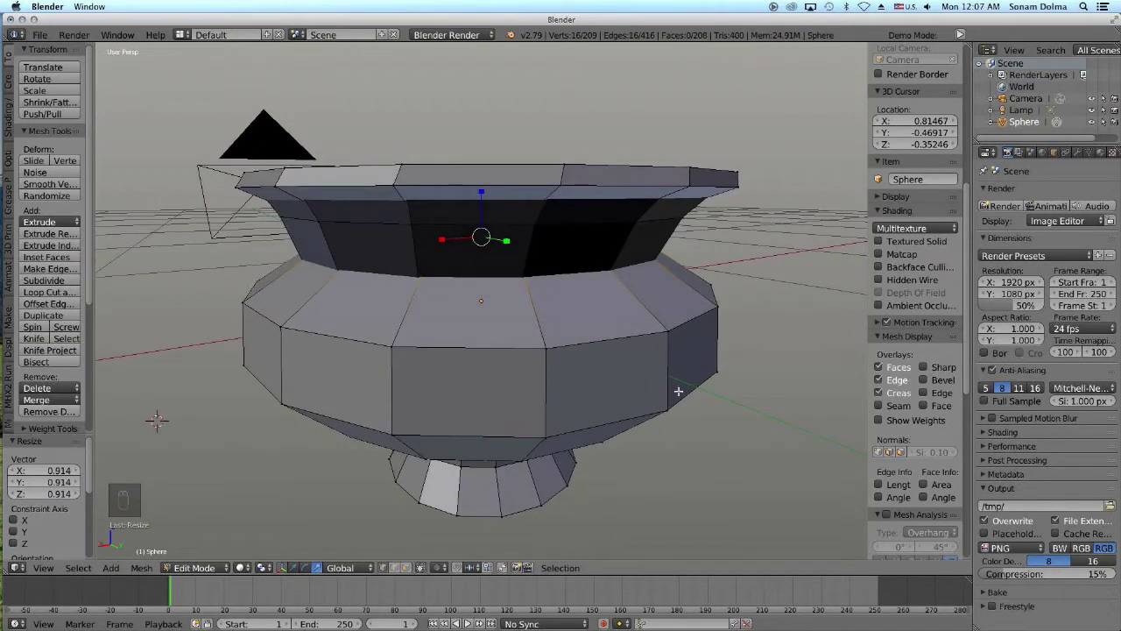
{"action": "key", "text": "s"}
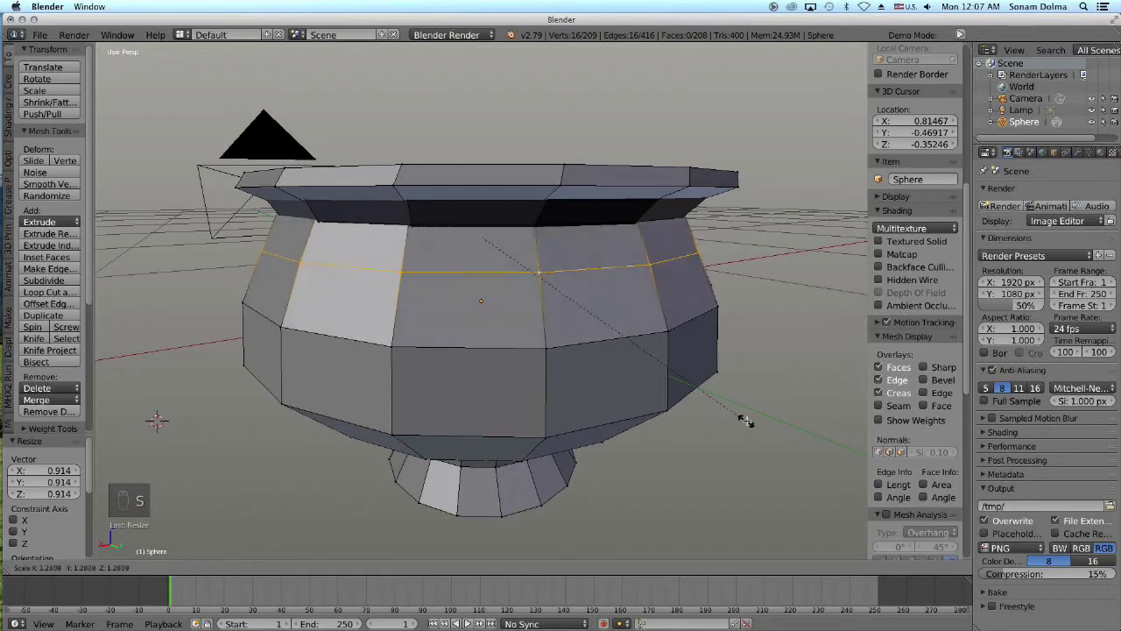
{"action": "left_click", "coordinate": [751, 421]}
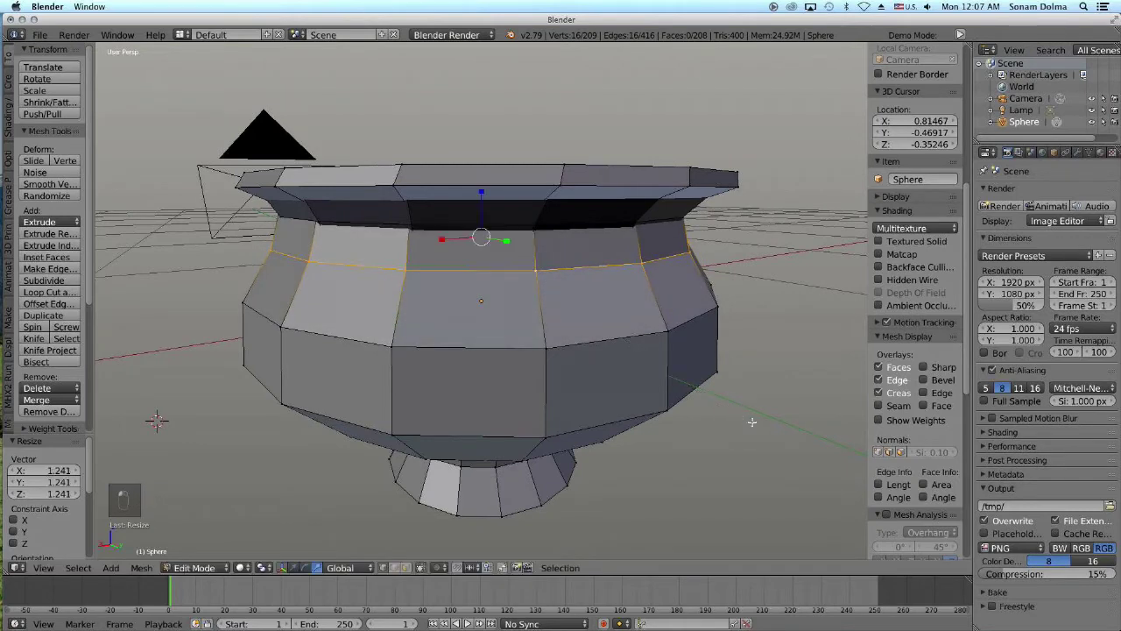
{"action": "key", "text": "s"}
{"action": "left_click", "coordinate": [743, 418]}
{"action": "middle_click_drag", "start_coordinate": [745, 414], "coordinate": [681, 364]}
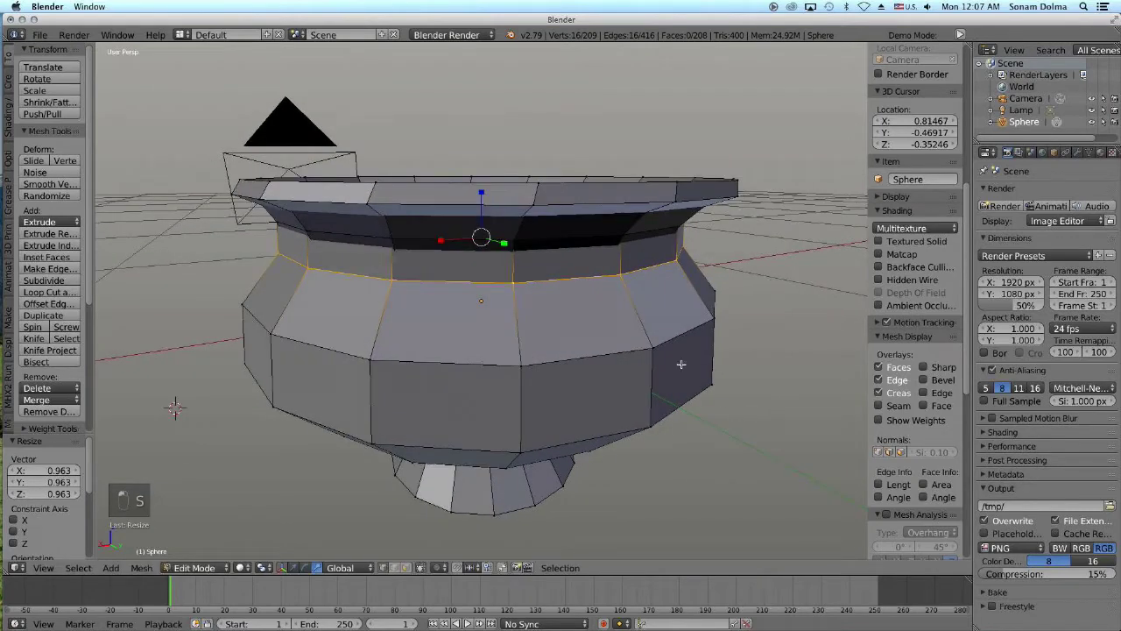
Step: Shrink the inner wall's loop below the rim with a scale of about 0.831, then widen it with about 1.189
{"action": "right_click", "coordinate": [586, 237], "text": "alt"}
{"action": "right_click", "coordinate": [587, 238], "text": "alt"}
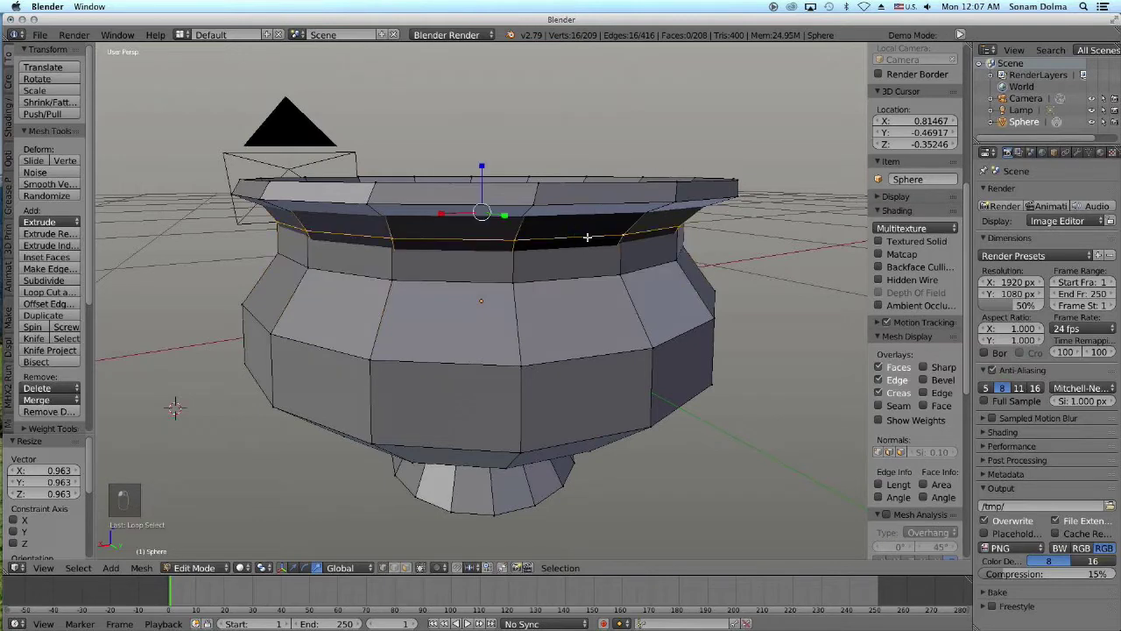
{"action": "key", "text": "s"}
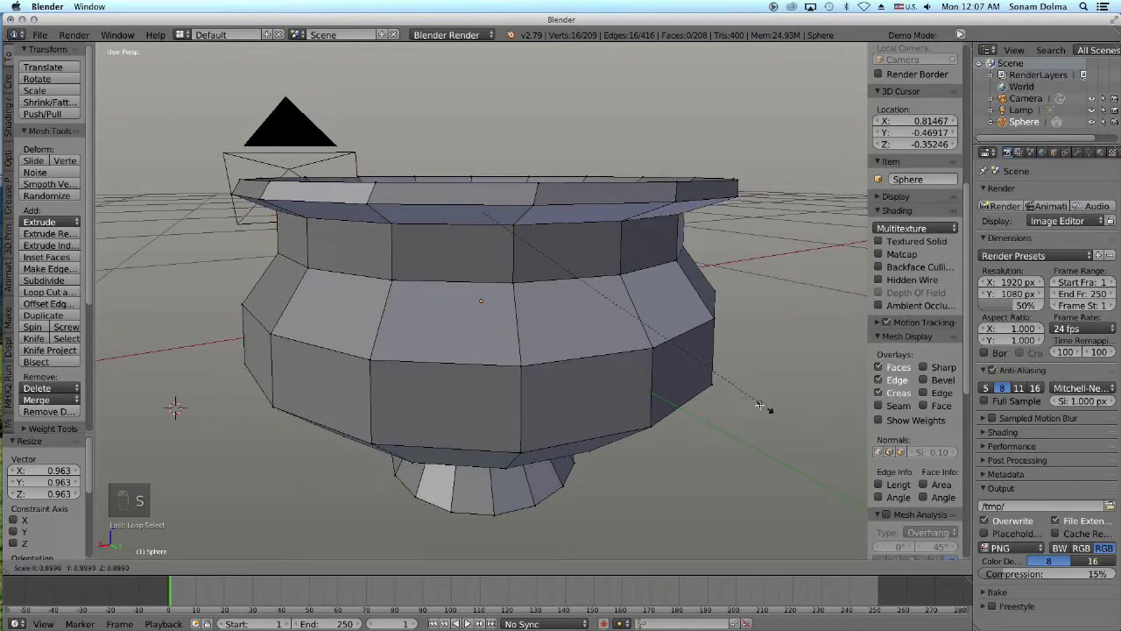
{"action": "left_click", "coordinate": [741, 400]}
{"action": "middle_click_drag", "start_coordinate": [740, 399], "coordinate": [644, 454]}
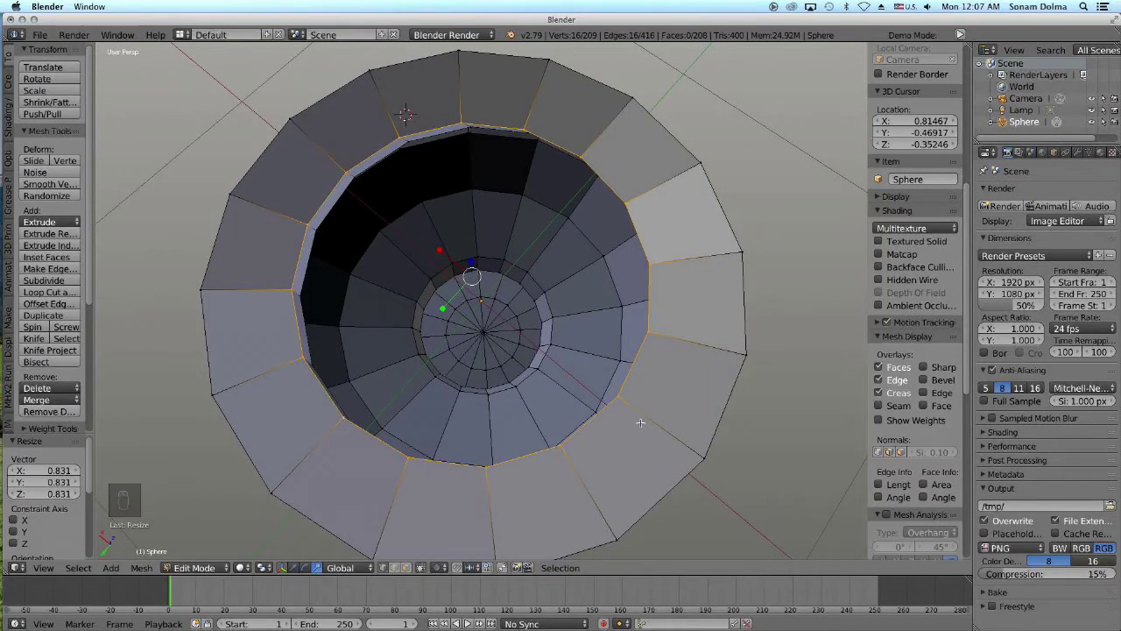
{"action": "key", "text": "s"}
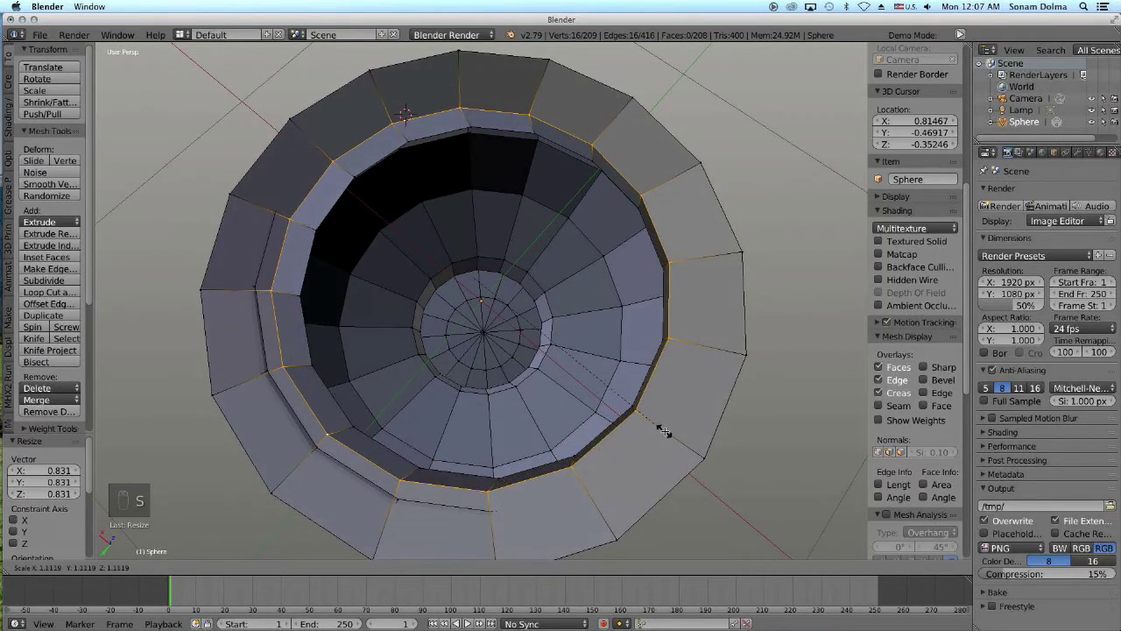
{"action": "left_click", "coordinate": [671, 438]}
Step: Raise the inner wall's loop below the rim about 0.023 along Z and nudge it about -0.003 in X and -0.006 in Y
{"action": "middle_click_drag", "start_coordinate": [574, 431], "coordinate": [613, 364]}
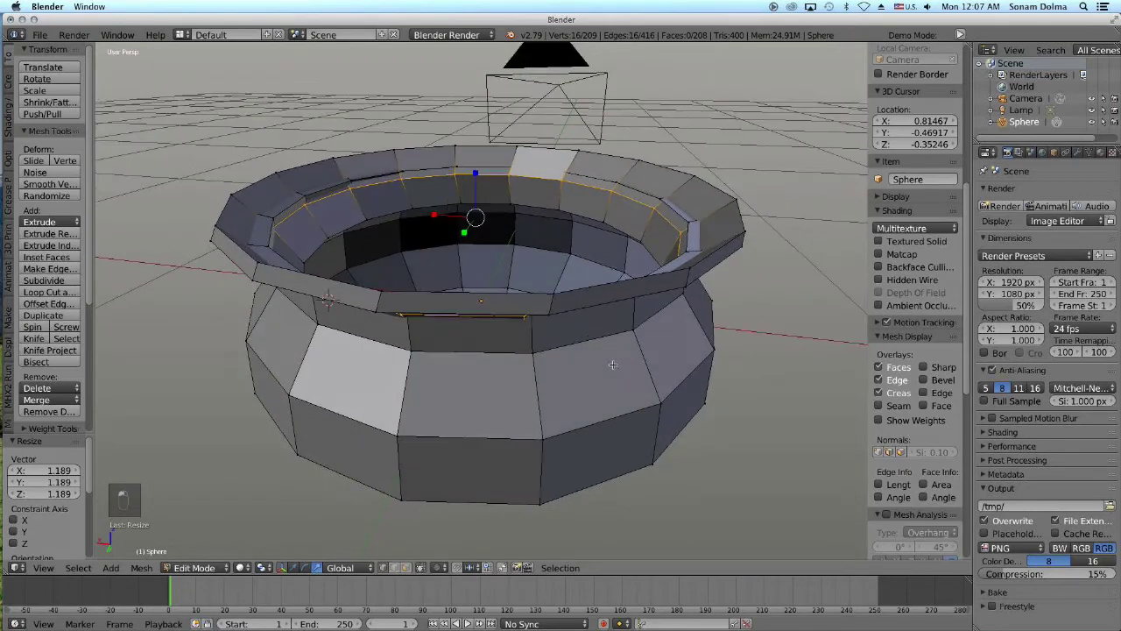
{"action": "key", "text": "g"}
{"action": "key", "text": "z"}
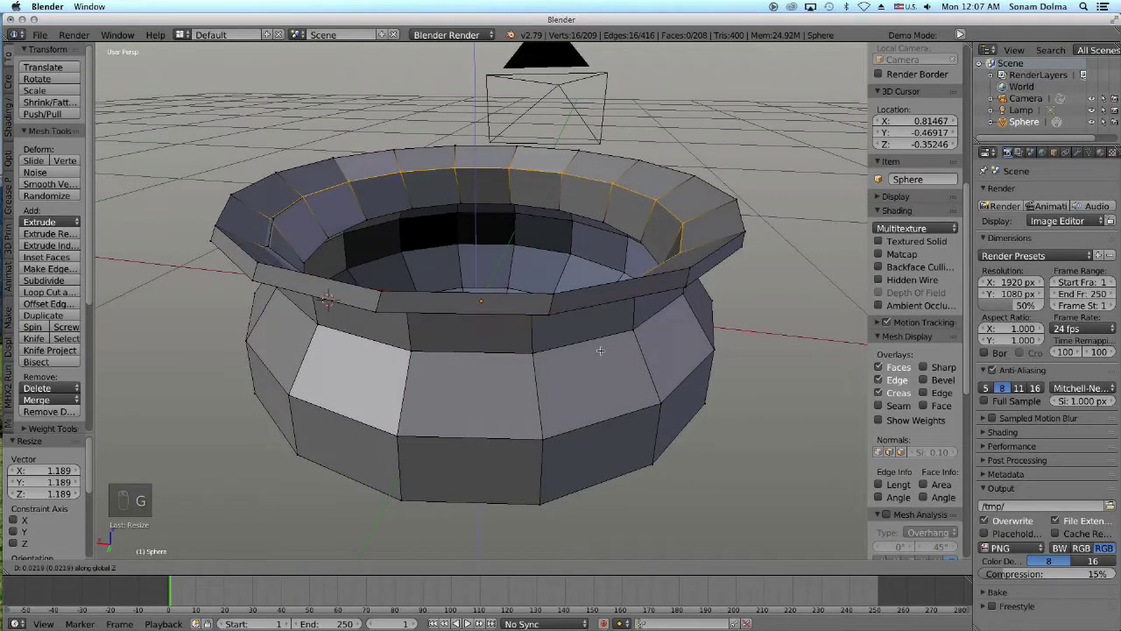
{"action": "left_click", "coordinate": [601, 350]}
{"action": "middle_click_drag", "start_coordinate": [653, 381], "coordinate": [577, 381]}
{"action": "key", "text": "g"}
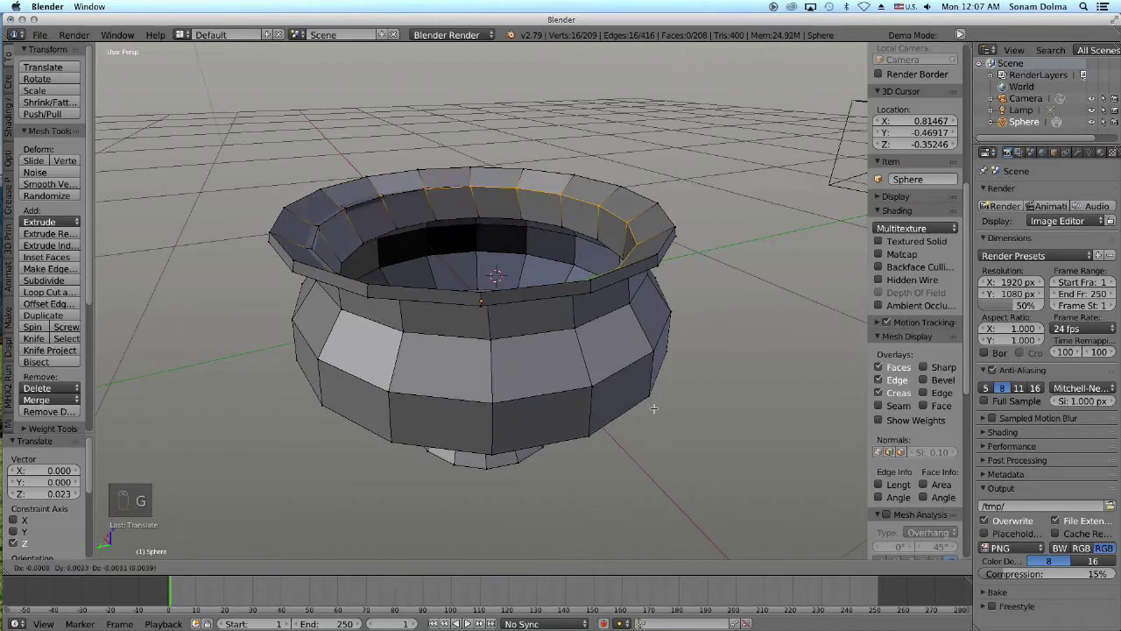
{"action": "left_click", "coordinate": [656, 406]}
{"action": "middle_click_drag", "start_coordinate": [656, 406], "coordinate": [529, 427]}
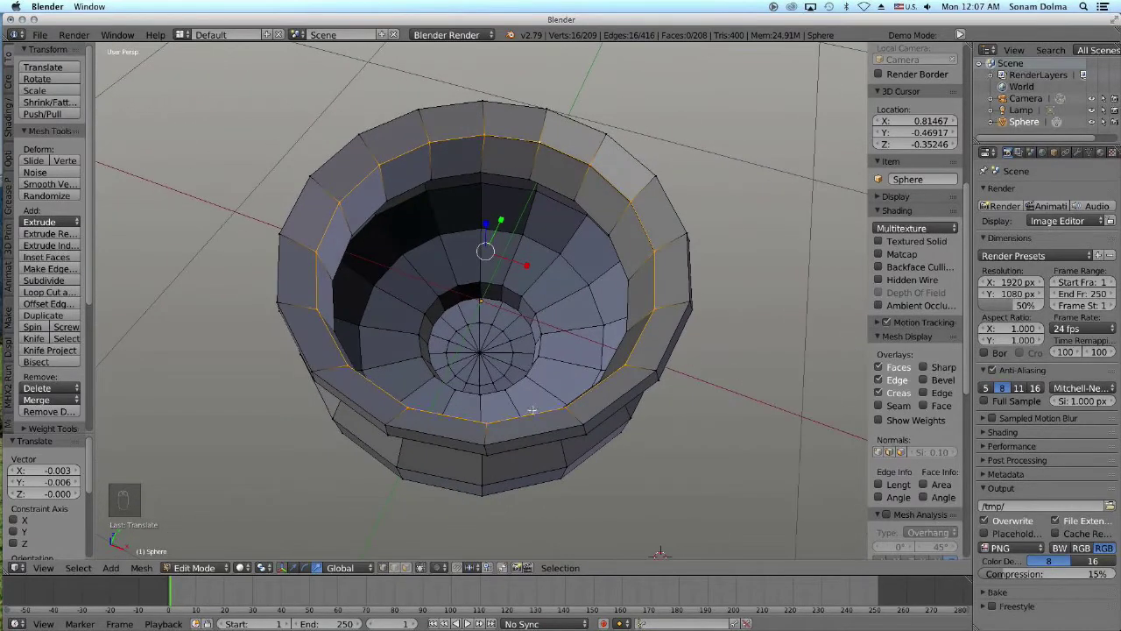
Step: Select the edge loop at the inner wall's lower open edge and make hidden geometry visible through the mesh
{"action": "scroll", "coordinate": [537, 405], "scroll_direction": "up", "scroll_amount": 4}
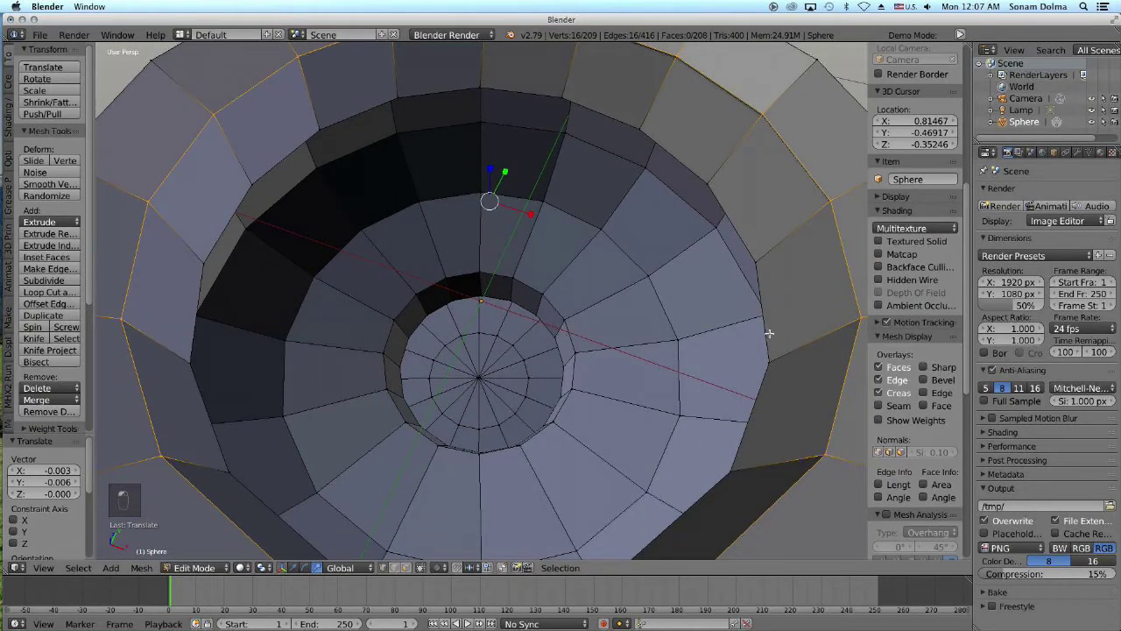
{"action": "left_click", "coordinate": [778, 375], "text": "alt"}
{"action": "middle_click_drag", "start_coordinate": [778, 375], "coordinate": [748, 321]}
{"action": "scroll", "coordinate": [662, 366], "scroll_direction": "down", "scroll_amount": 5}
{"action": "middle_click_drag", "start_coordinate": [661, 366], "coordinate": [652, 387]}
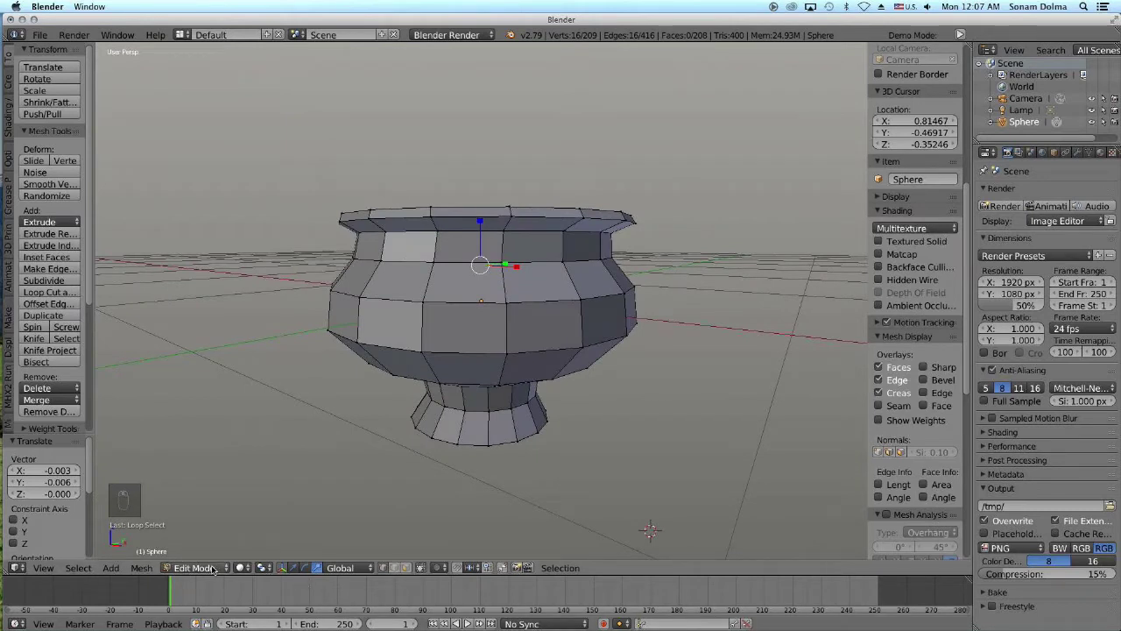
{"action": "left_click", "coordinate": [439, 568]}
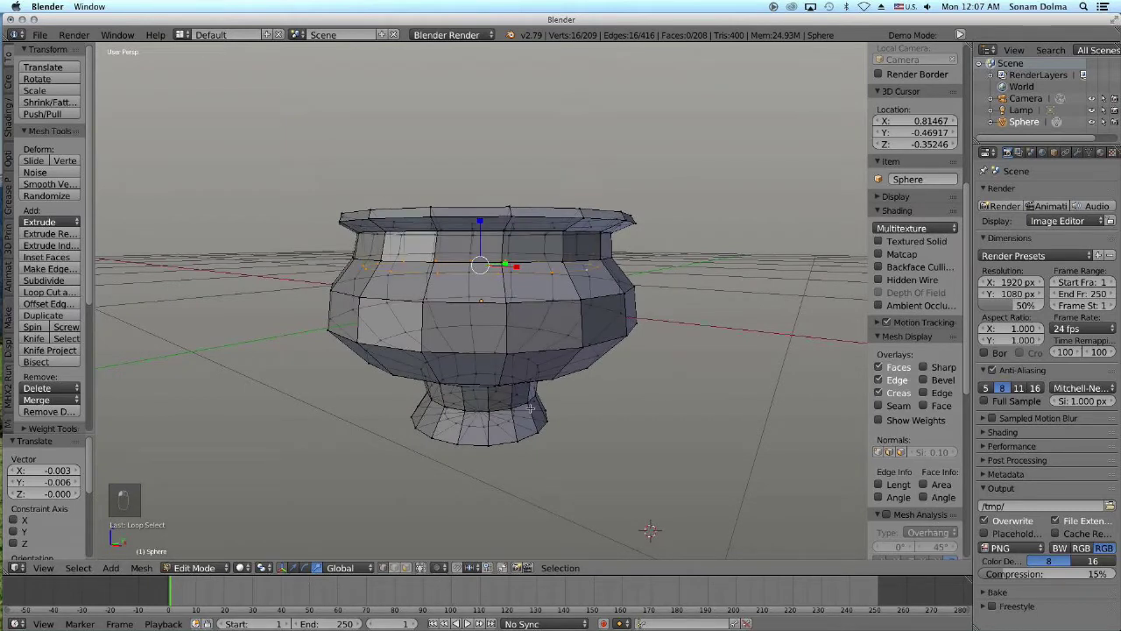
Step: Extrude the inner wall's bottom loop about -0.050 along Z, widen it with a scale of about 1.151, and lower it about 0.034
{"action": "key", "text": "e"}
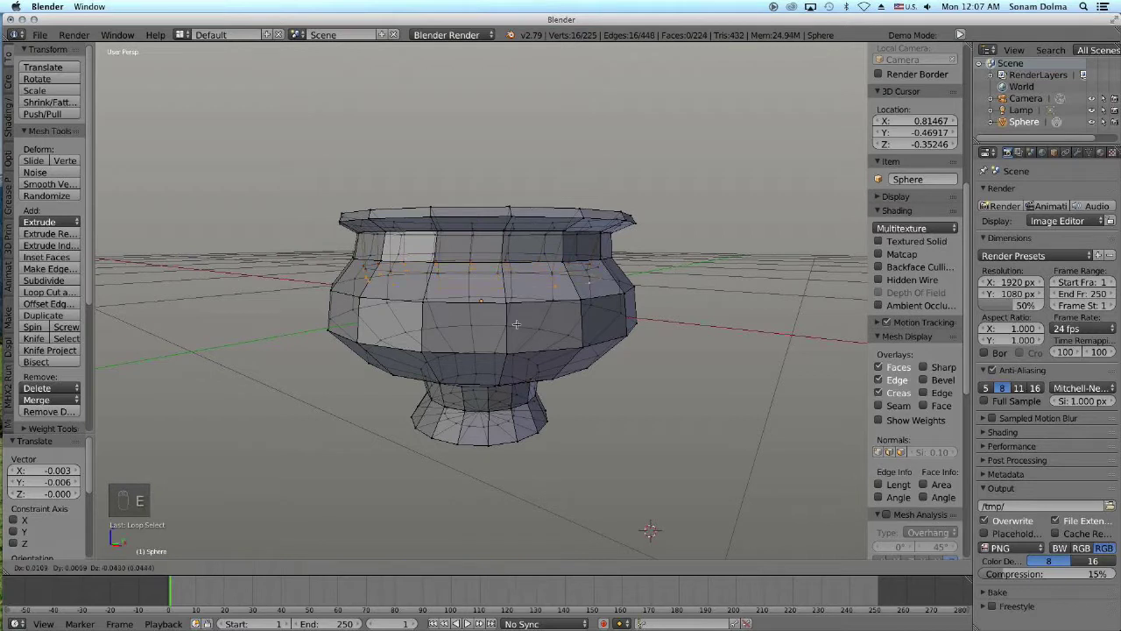
{"action": "left_click", "coordinate": [515, 314]}
{"action": "key", "text": "s"}
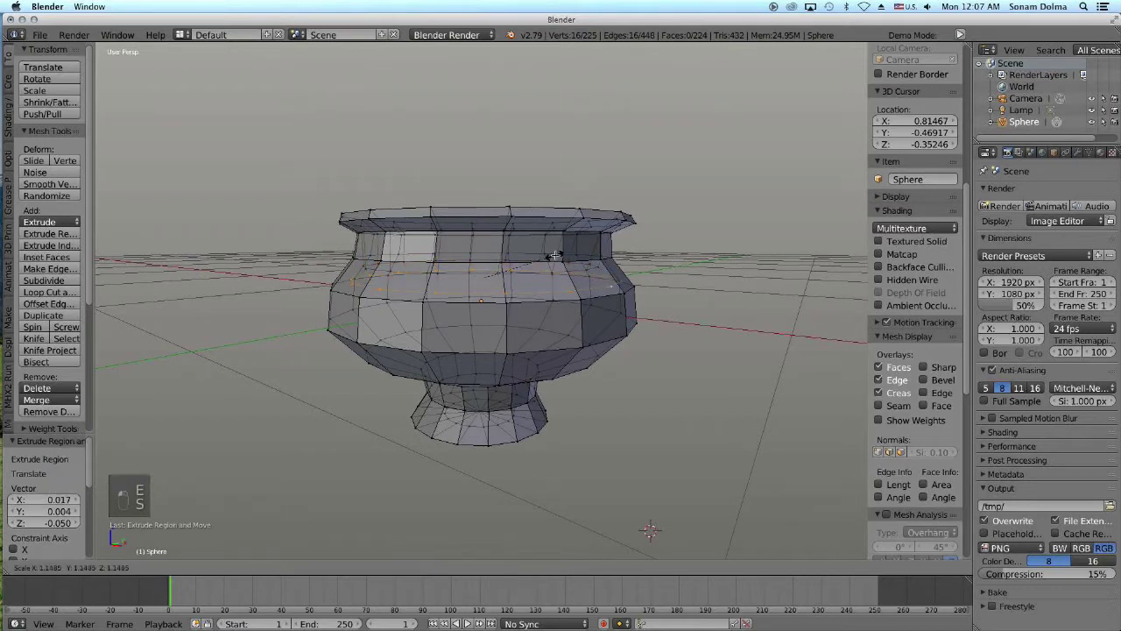
{"action": "left_click", "coordinate": [555, 260]}
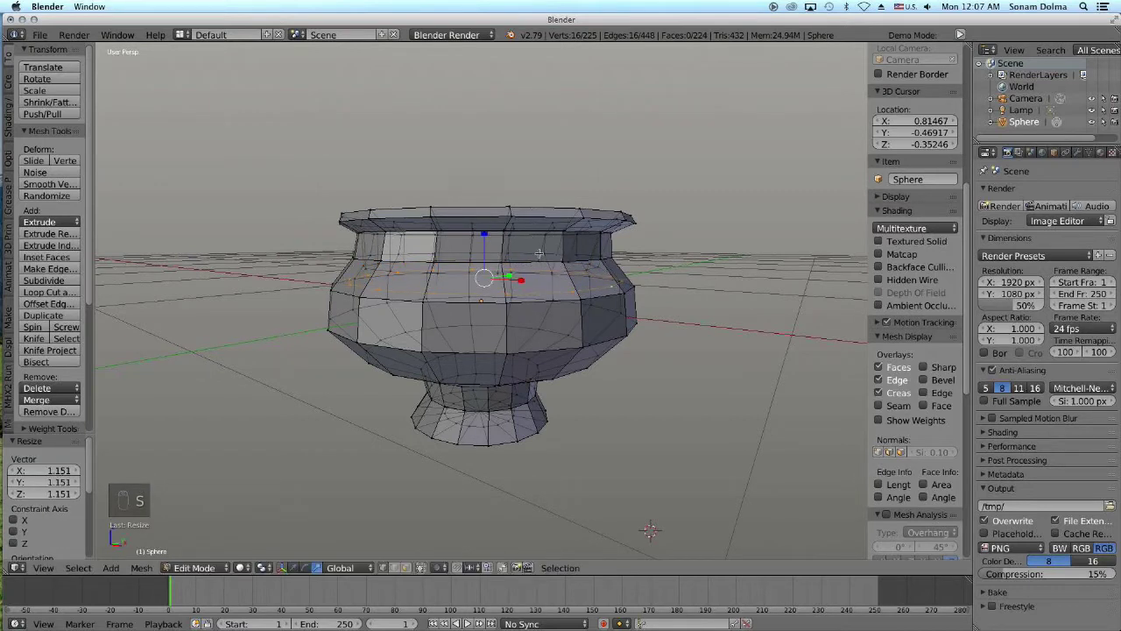
{"action": "key", "text": "g"}
{"action": "left_click", "coordinate": [539, 261]}
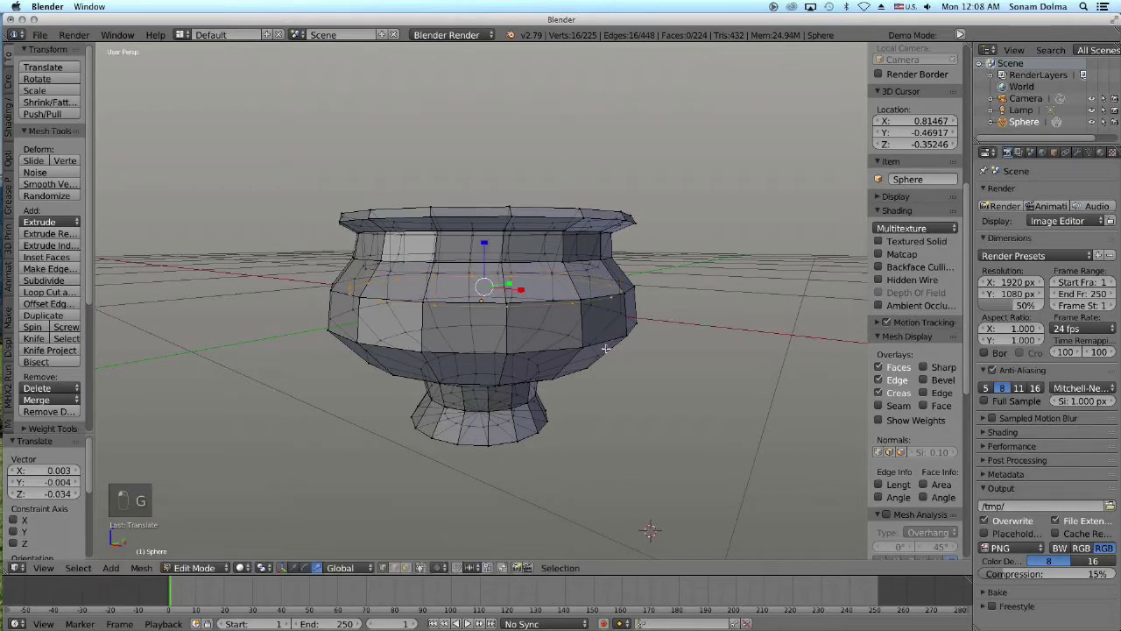
Step: Extrude the inner wall another -0.115 or so along Z into the belly and widen the new loop with a scale of about 1.031
{"action": "key", "text": "e"}
{"action": "left_click", "coordinate": [604, 377]}
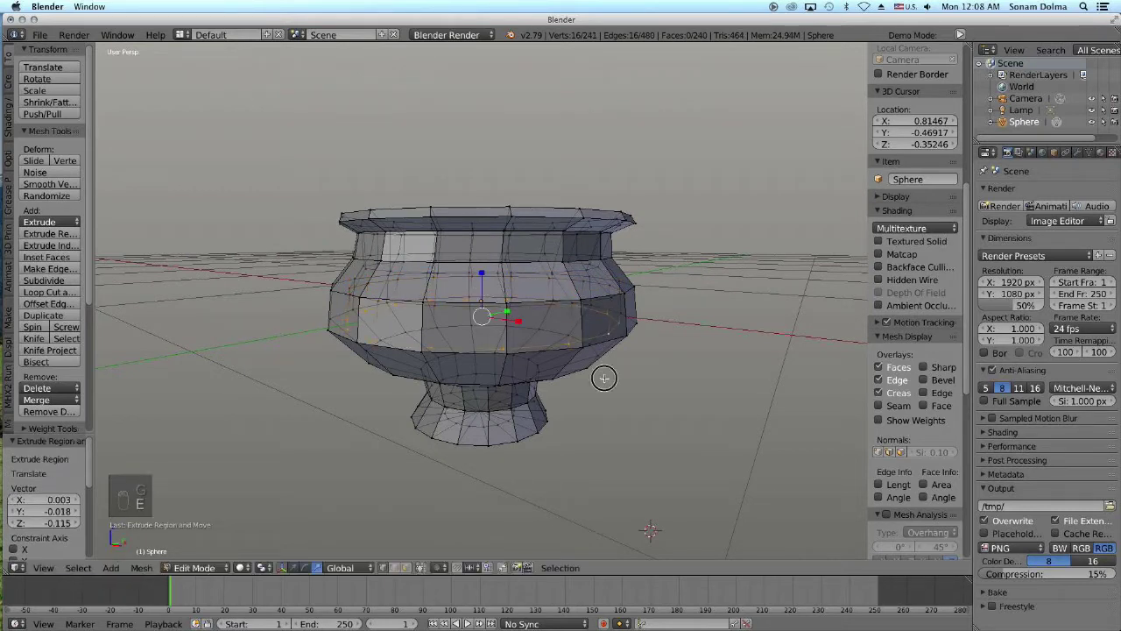
{"action": "key", "text": "s"}
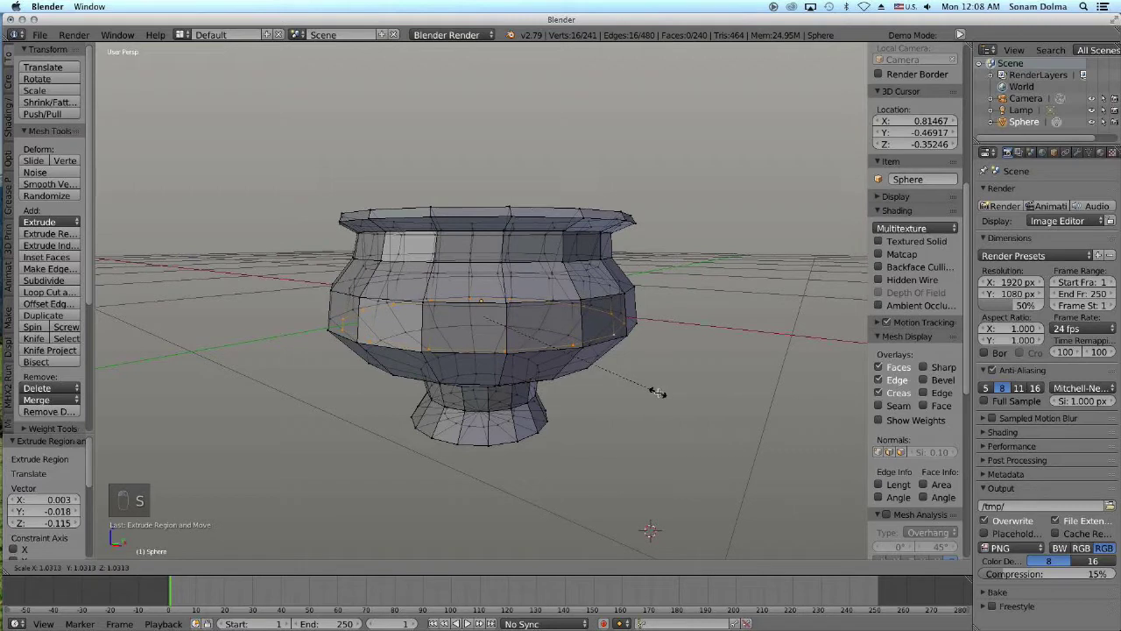
{"action": "left_click", "coordinate": [657, 392]}
Step: Extrude the inner wall about -0.050 along Z below the belly, shrinking the new loop with scales of about 0.881 and 0.945
{"action": "key", "text": "e"}
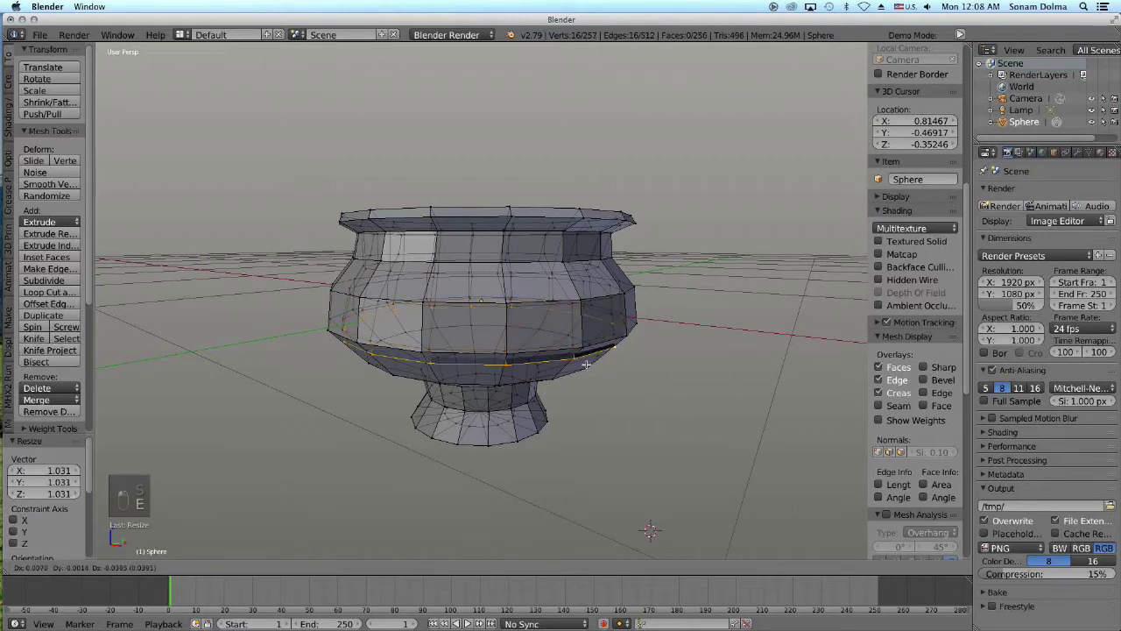
{"action": "left_click", "coordinate": [684, 433]}
{"action": "key", "text": "s"}
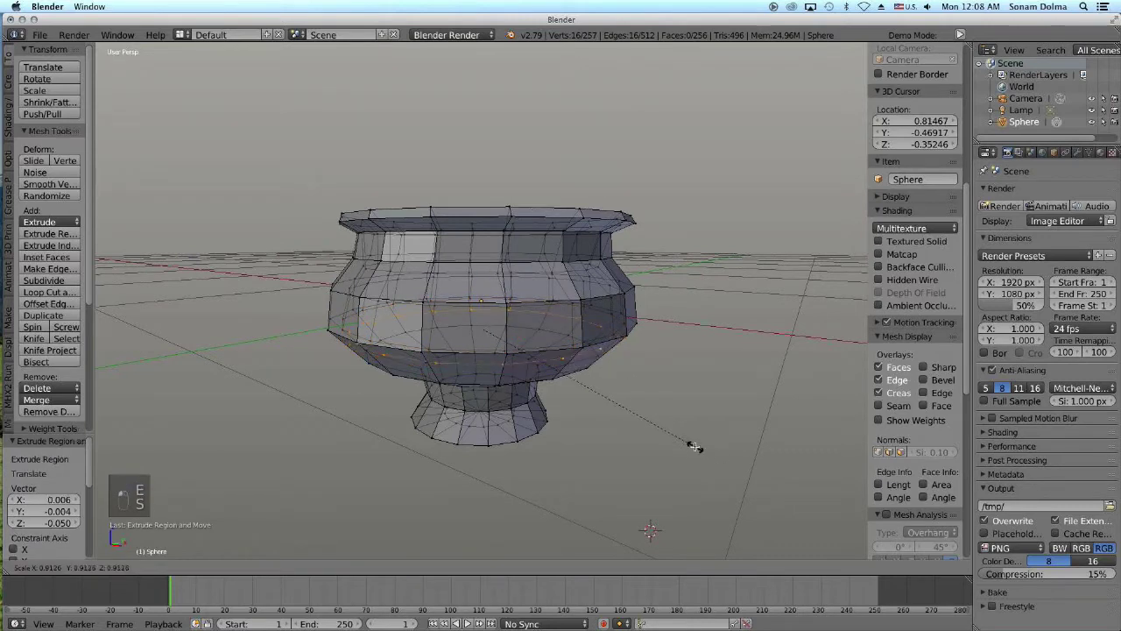
{"action": "left_click", "coordinate": [687, 445]}
{"action": "key", "text": "s"}
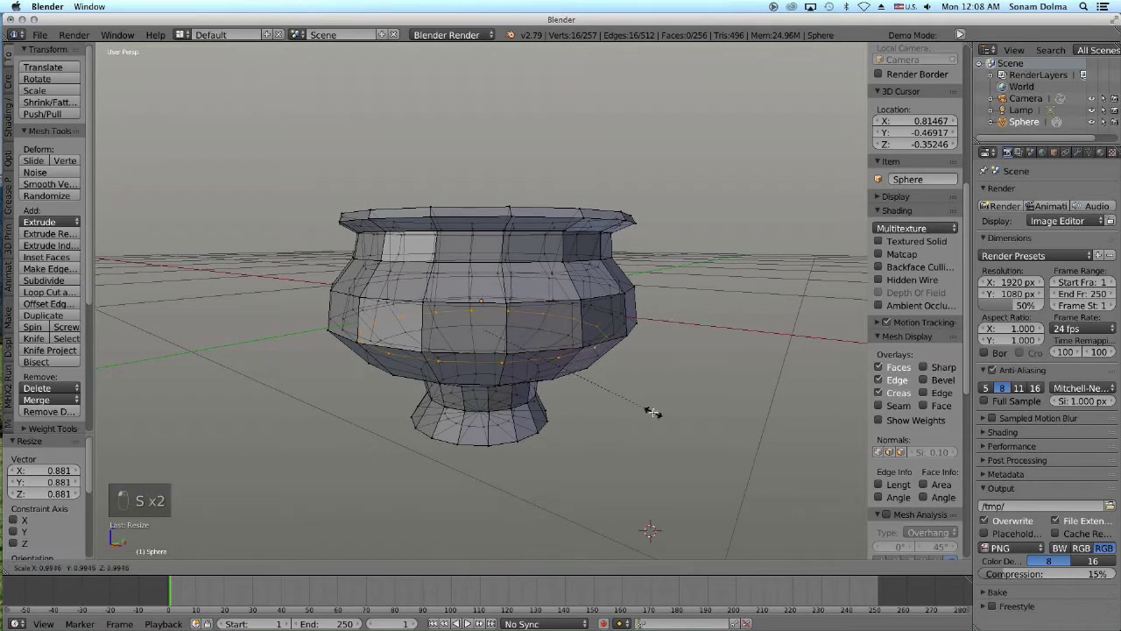
{"action": "left_click", "coordinate": [644, 409]}
Step: Extrude the inner bottom about -0.050 along Z, shrink the new loop with scales of about 0.739 and 0.903, and lower it about 0.034
{"action": "key", "text": "e"}
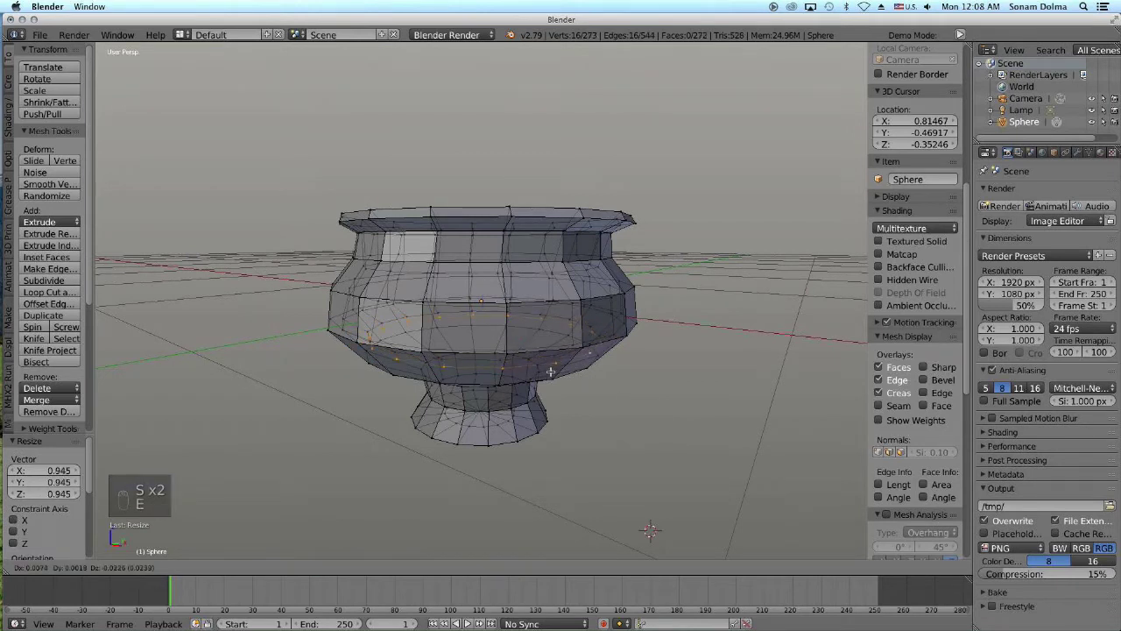
{"action": "left_click", "coordinate": [549, 376]}
{"action": "key", "text": "s"}
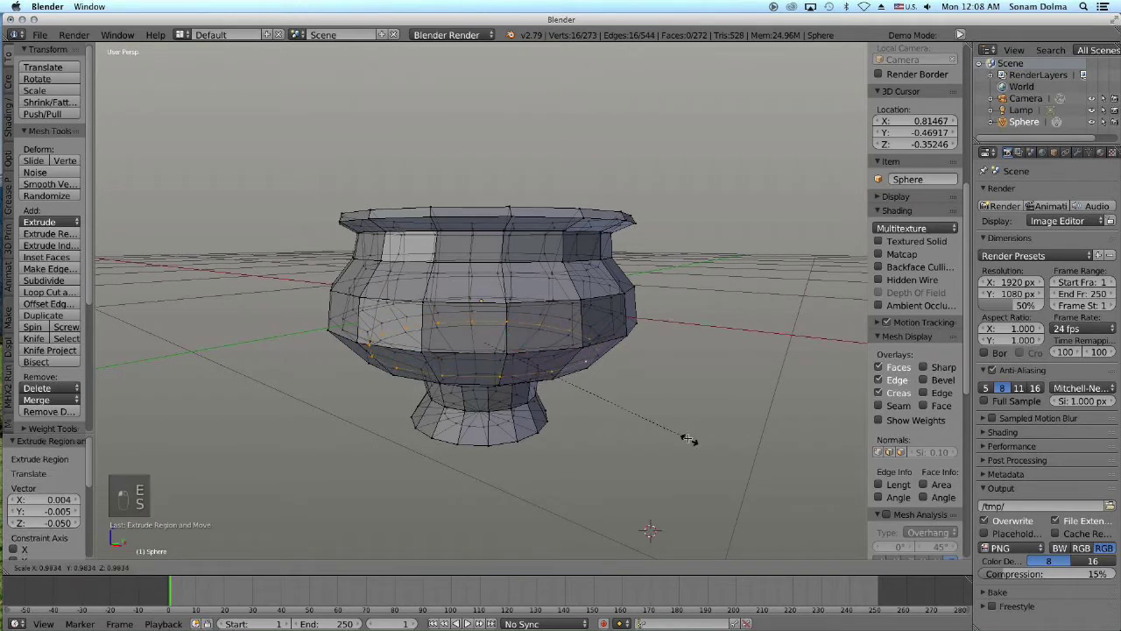
{"action": "left_click", "coordinate": [639, 416]}
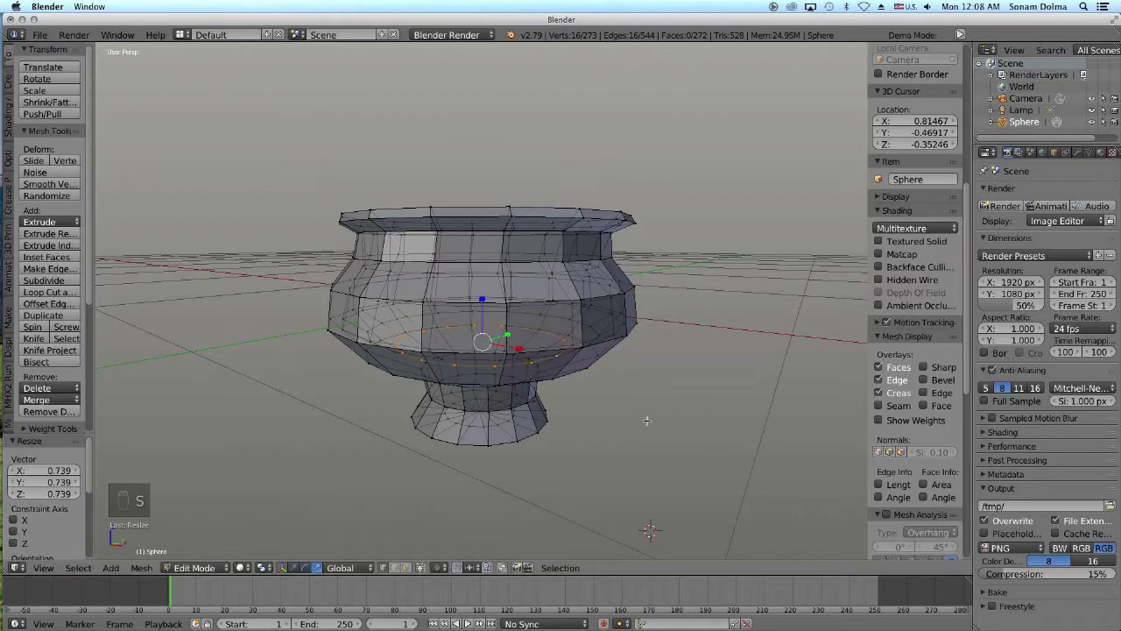
{"action": "key", "text": "s"}
{"action": "left_click", "coordinate": [570, 372]}
{"action": "key", "text": "g"}
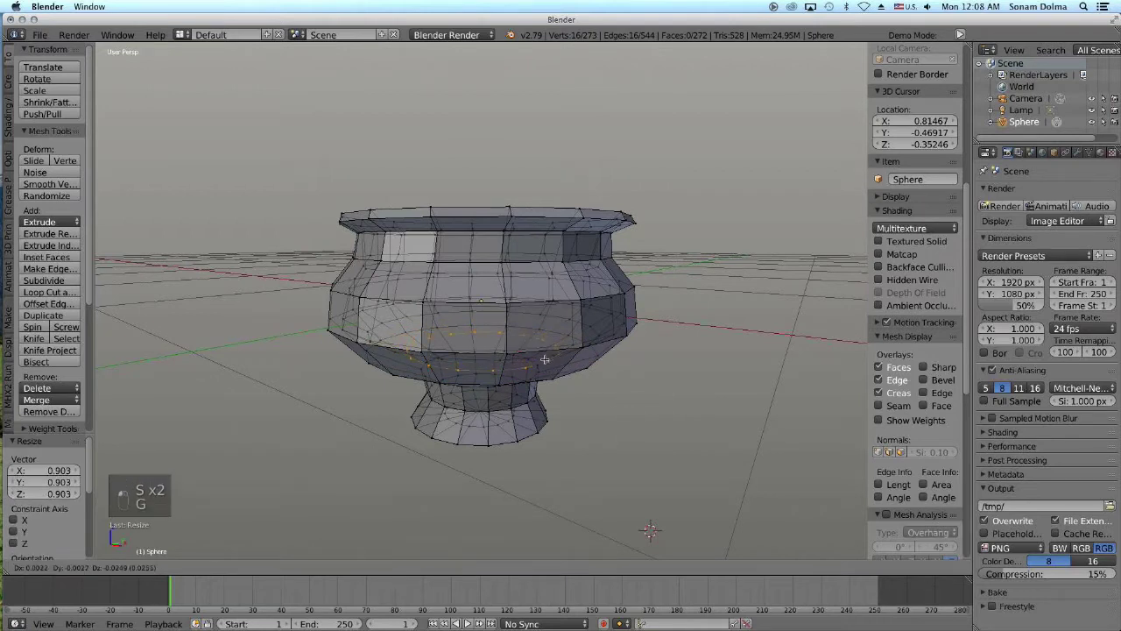
{"action": "left_click", "coordinate": [545, 361]}
Step: Extrude the inner bottom loop about -0.029 along Z, shrink it to about 0.69, and lower it about 0.025
{"action": "key", "text": "e"}
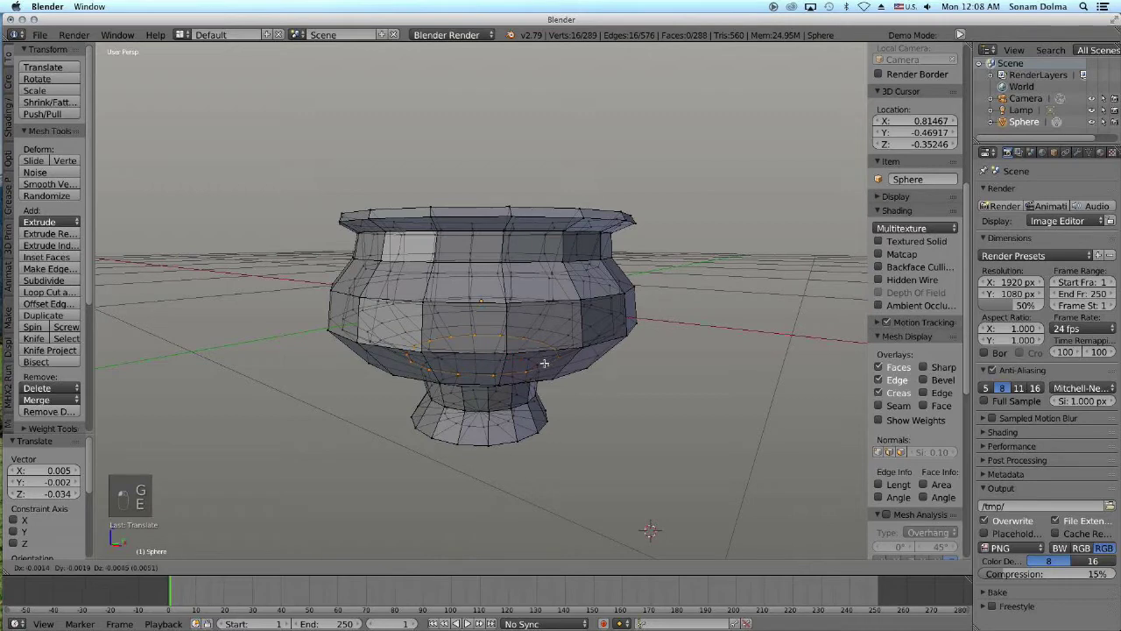
{"action": "left_click", "coordinate": [544, 368]}
{"action": "key", "text": "s"}
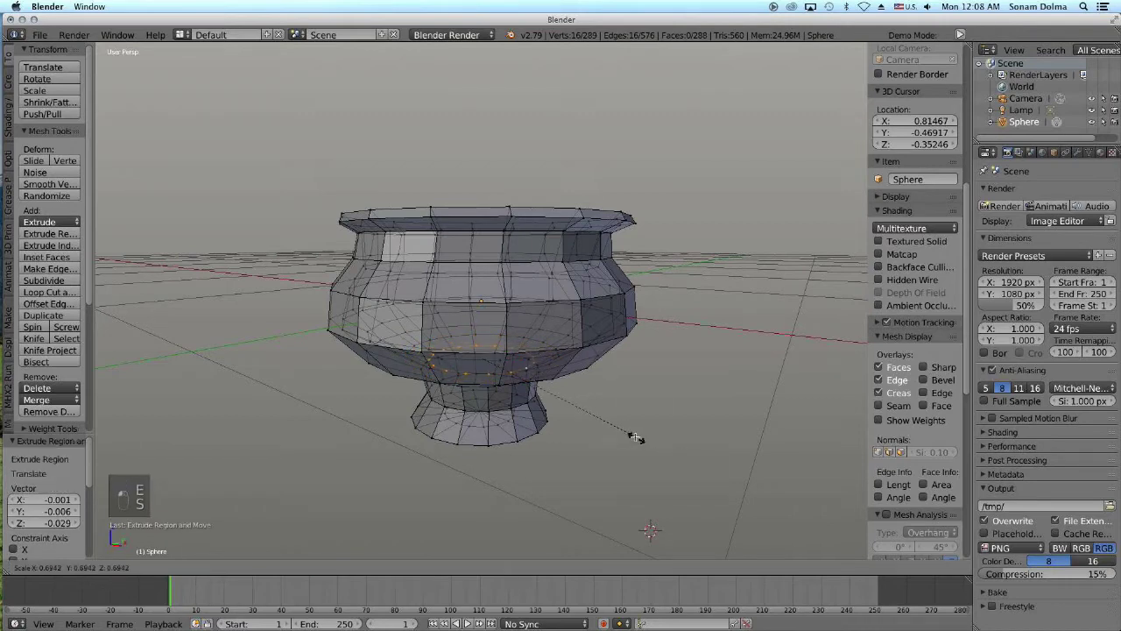
{"action": "left_click", "coordinate": [628, 435]}
{"action": "key", "text": "g"}
{"action": "left_click", "coordinate": [540, 367]}
Step: In top view, shift the innermost bottom loop about -0.013 in X and 0.048 in Y towards the bowl's centre
{"action": "middle_click_drag", "start_coordinate": [540, 368], "coordinate": [459, 460]}
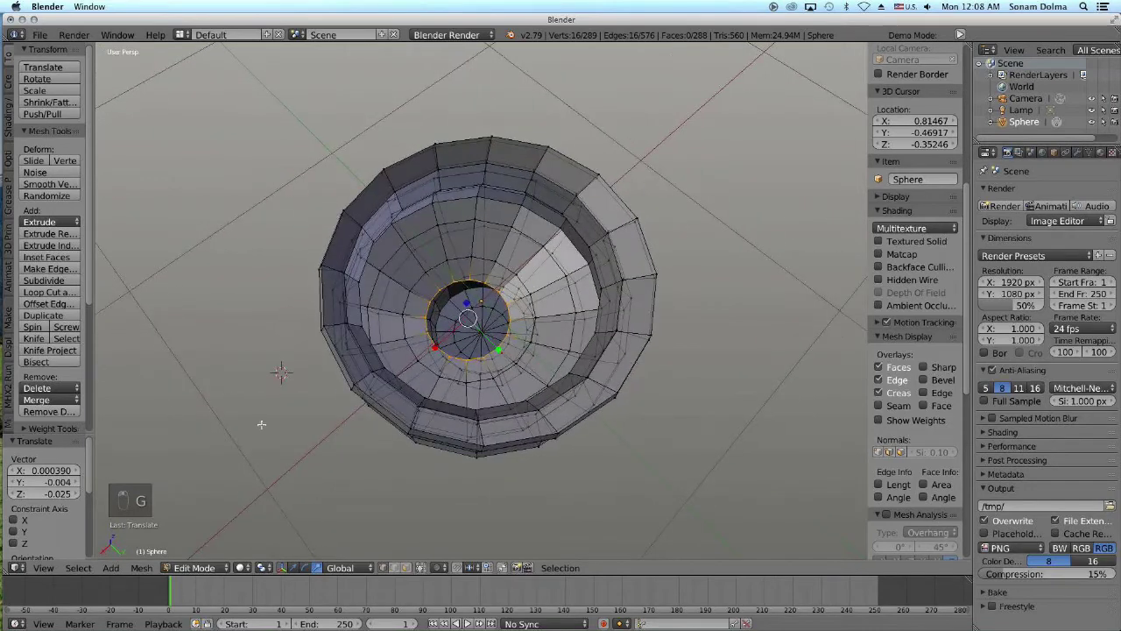
{"action": "left_click", "coordinate": [43, 568]}
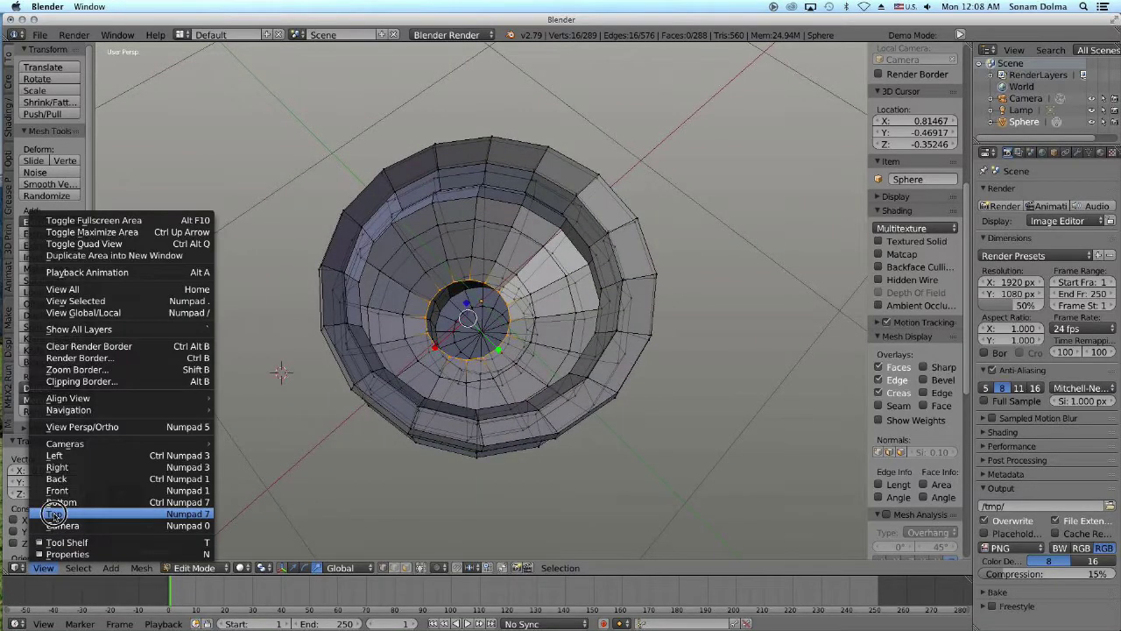
{"action": "left_click", "coordinate": [54, 514]}
{"action": "key", "text": "g"}
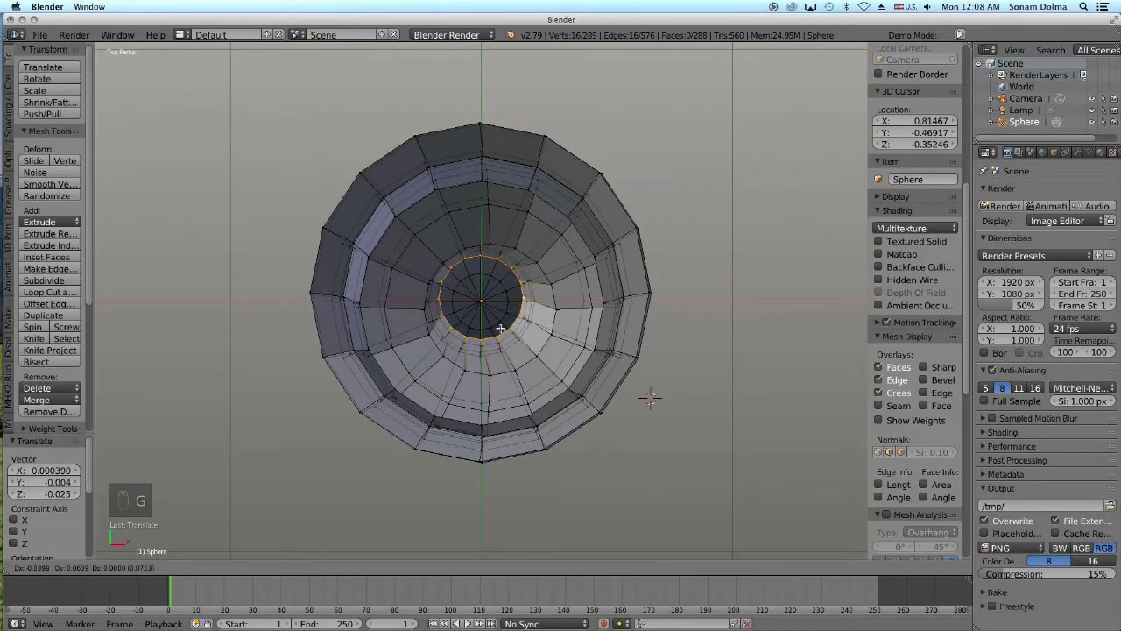
{"action": "left_click", "coordinate": [507, 333]}
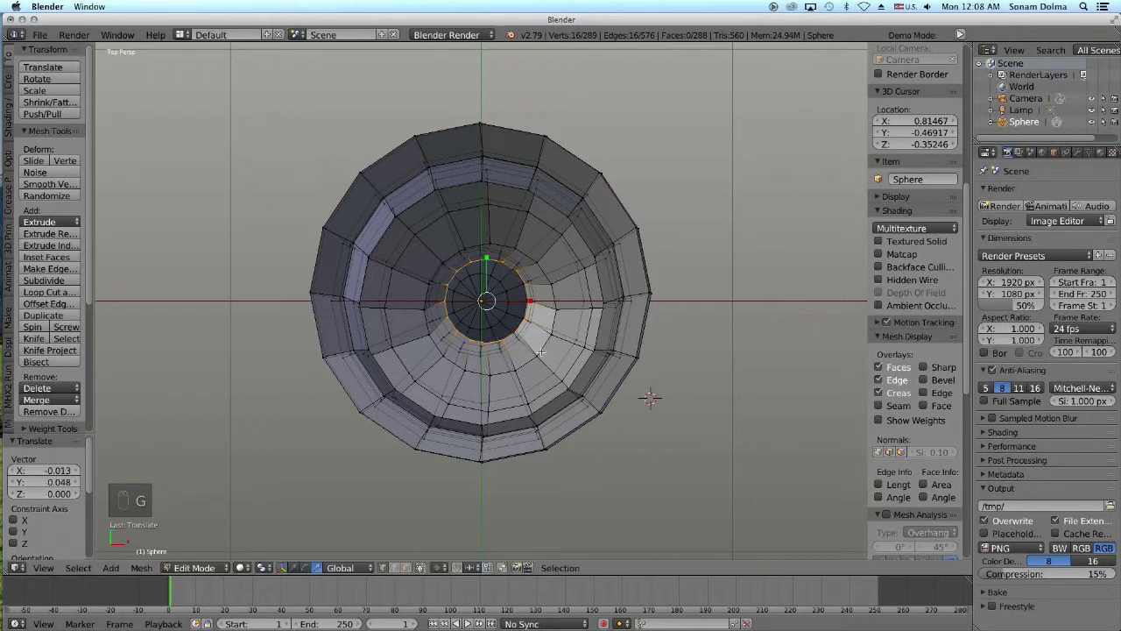
Step: Close the inner bottom by merging its loop At First, and move the merged vertex about -0.210 in X and -0.003 in Y to the centre
{"action": "key", "text": "m"}
{"action": "key", "text": "alt+m"}
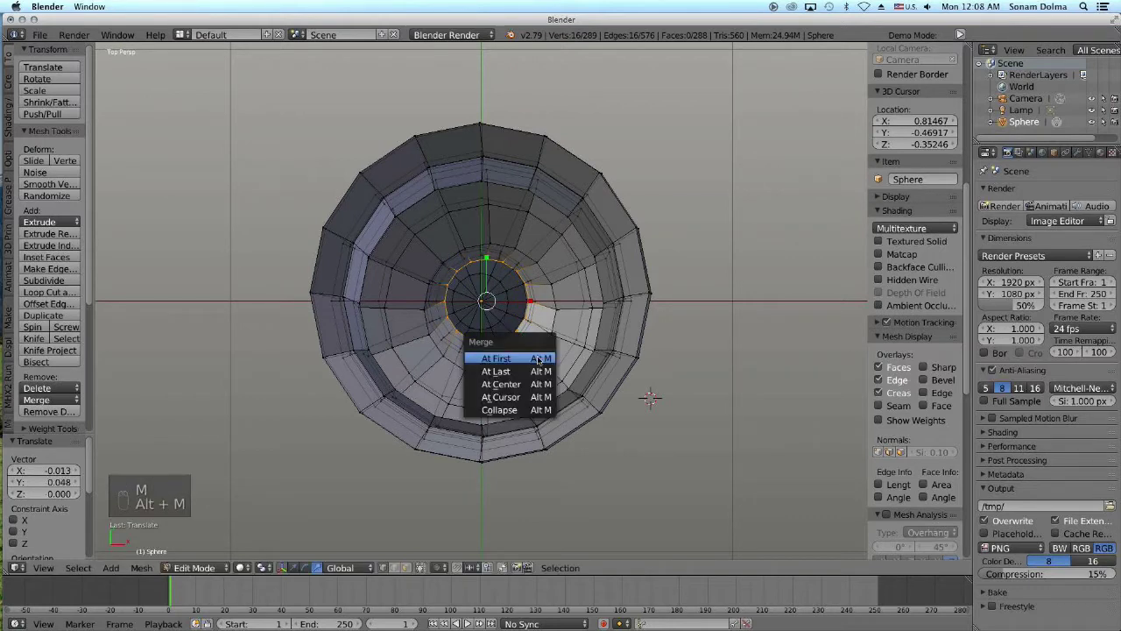
{"action": "left_click", "coordinate": [542, 359]}
{"action": "key", "text": "g"}
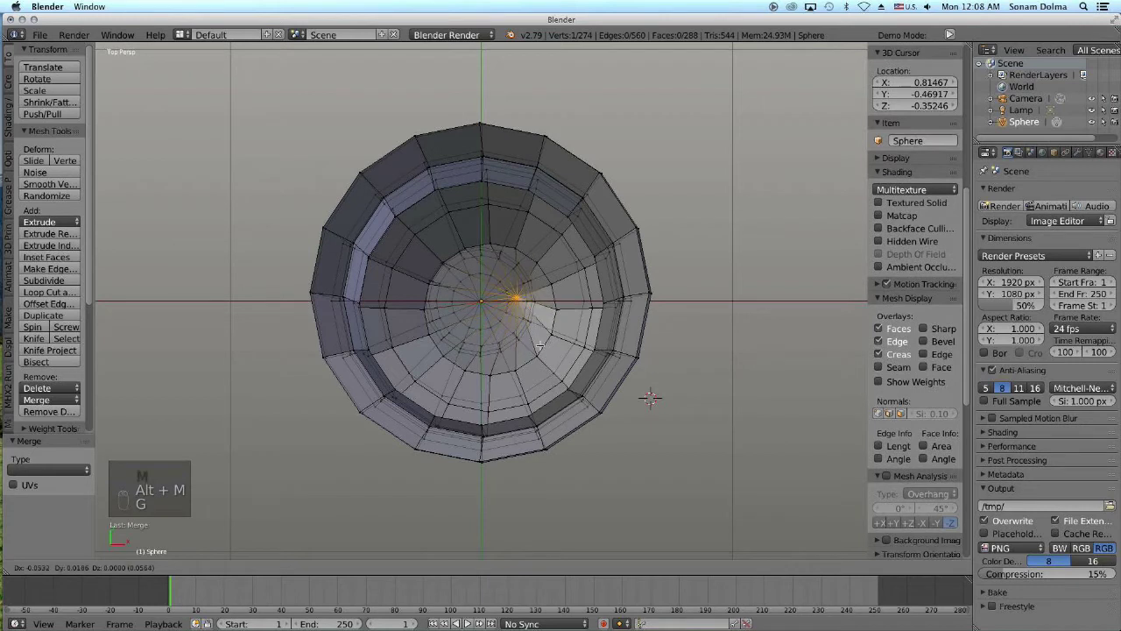
{"action": "left_click", "coordinate": [511, 348]}
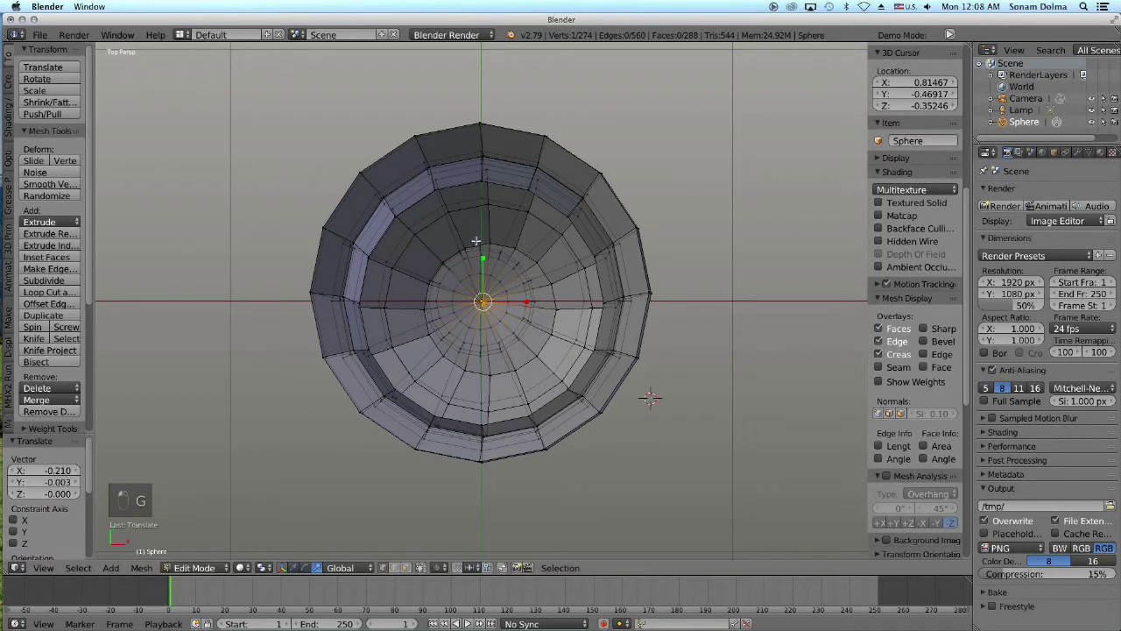
Step: Select the loop around the inner bottom's centre and shift it about -0.031 in X and 0.034 in Y to centre it
{"action": "right_click", "coordinate": [475, 243]}
{"action": "key", "text": "space"}
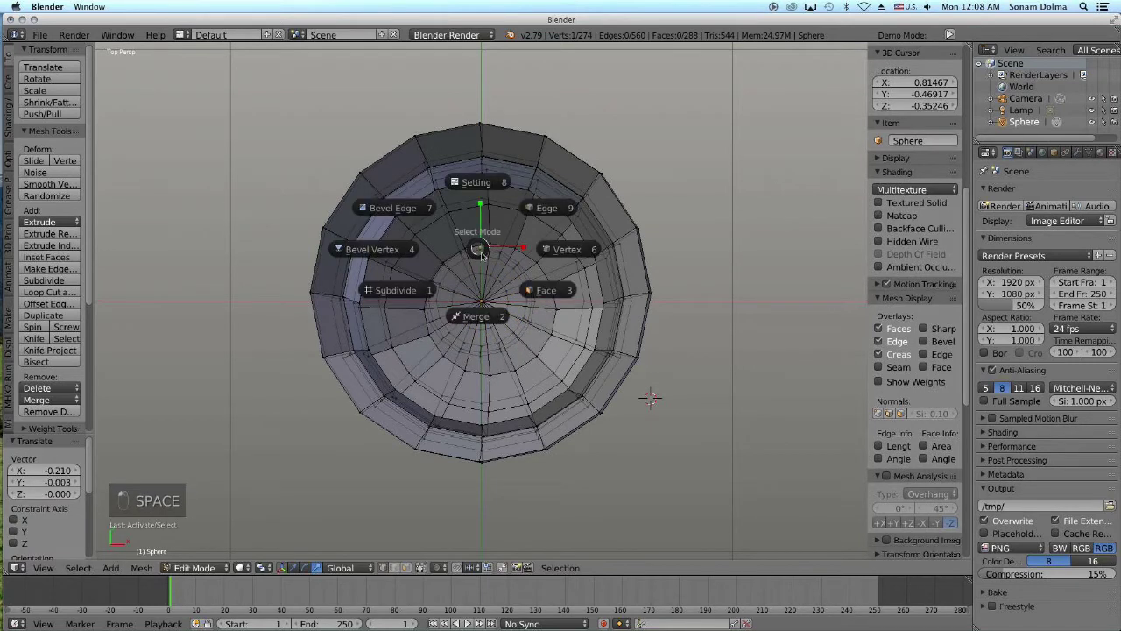
{"action": "right_click", "coordinate": [584, 327]}
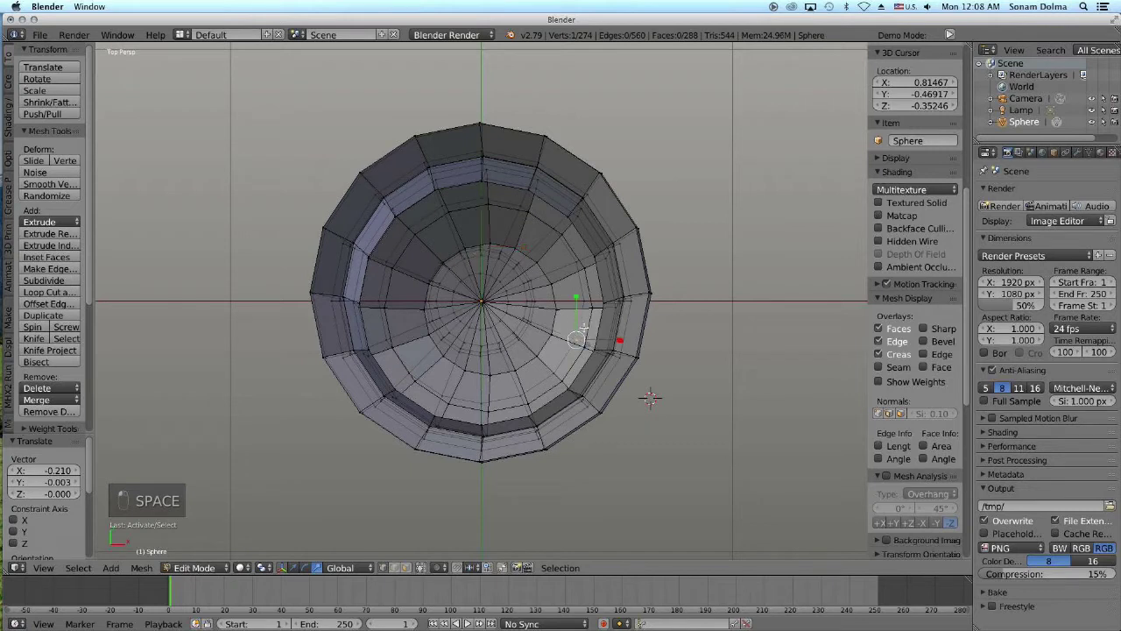
{"action": "right_click", "coordinate": [543, 353], "text": "alt"}
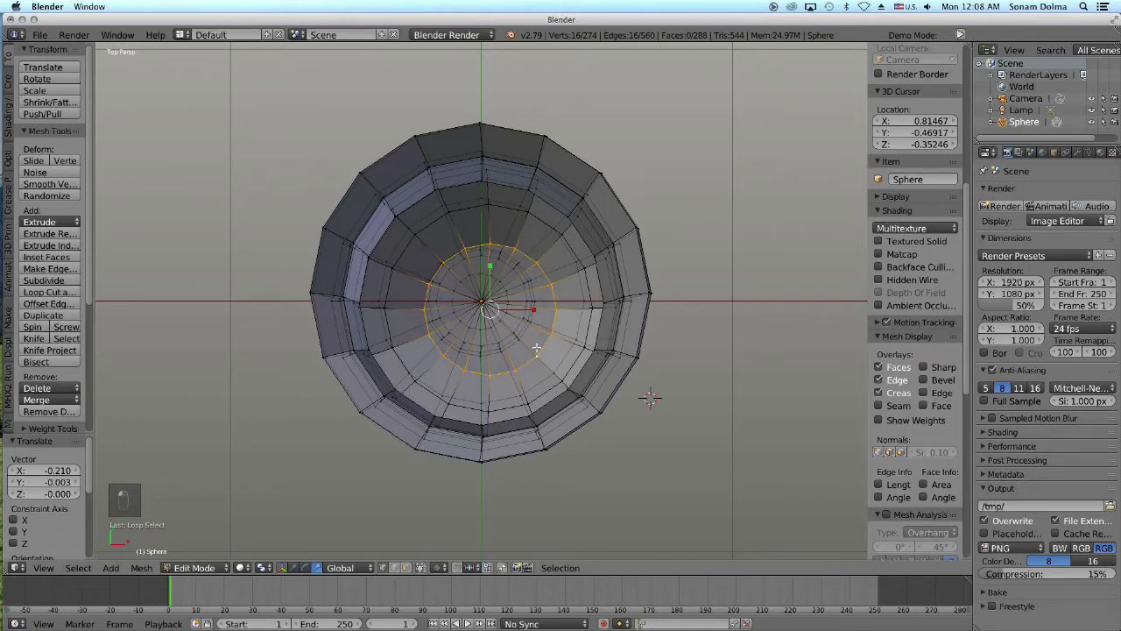
{"action": "key", "text": "g"}
{"action": "left_click", "coordinate": [492, 286]}
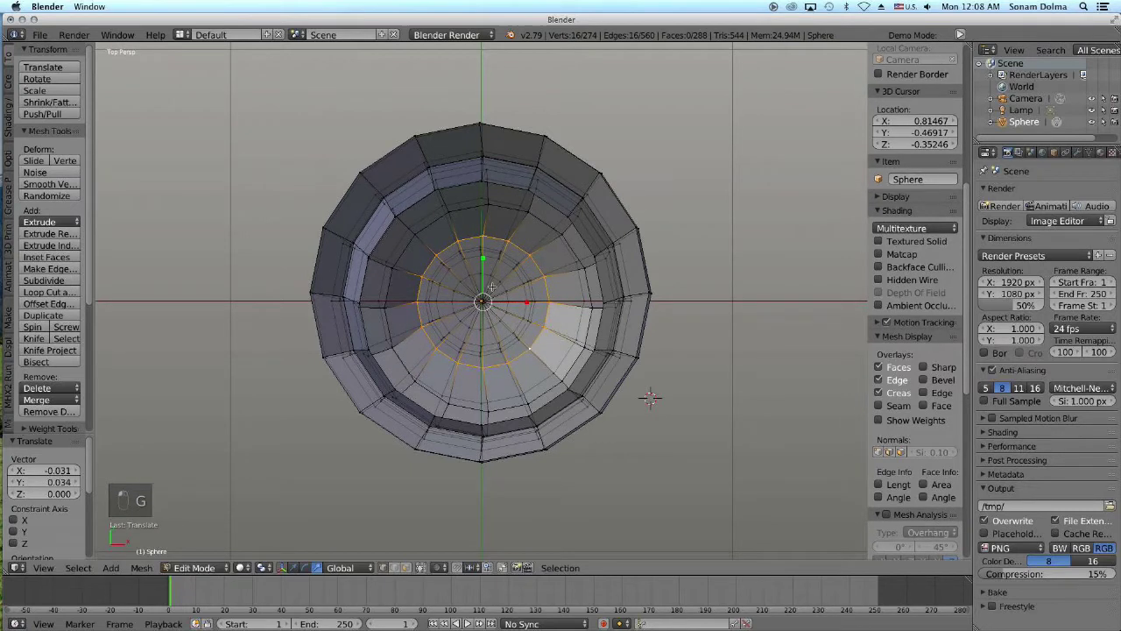
Step: Select the next larger loop of the inner bottom and shift it about -0.027 in X and 0.022 in Y
{"action": "right_click", "coordinate": [435, 222]}
{"action": "right_click", "coordinate": [434, 221], "text": "alt"}
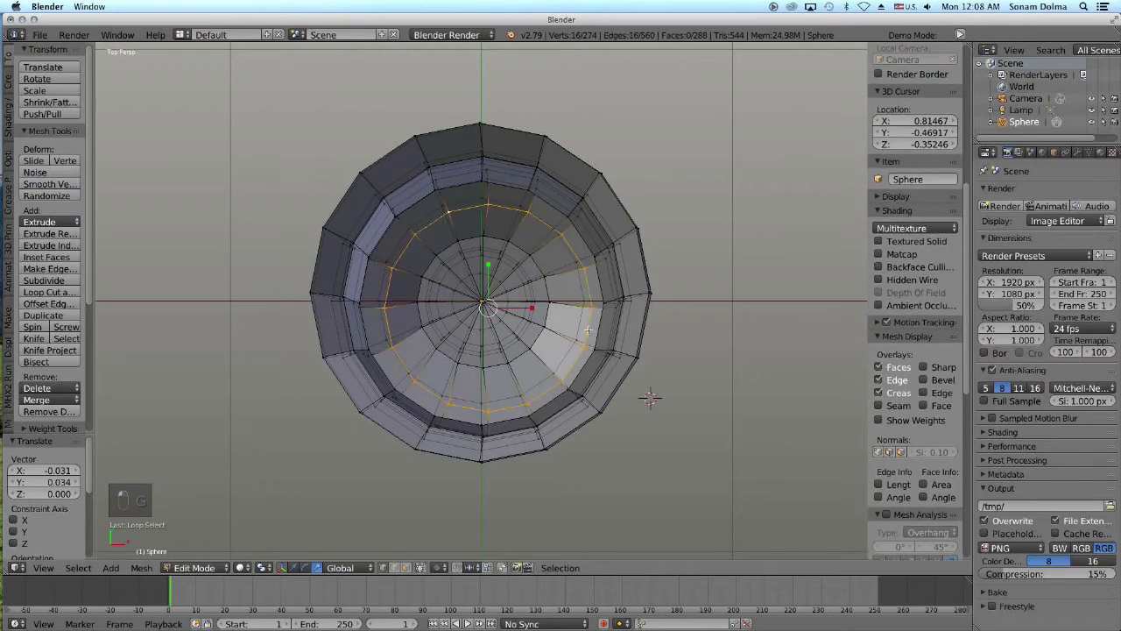
{"action": "key", "text": "g"}
{"action": "left_click", "coordinate": [653, 380]}
Step: Select the ring of faces on the rim's outer edge and widen it with a scale of about 1.085
{"action": "middle_click_drag", "start_coordinate": [624, 378], "coordinate": [581, 297]}
{"action": "scroll", "coordinate": [581, 297], "scroll_direction": "up", "scroll_amount": 2}
{"action": "middle_click_drag", "start_coordinate": [576, 258], "coordinate": [599, 243]}
{"action": "key", "text": "a"}
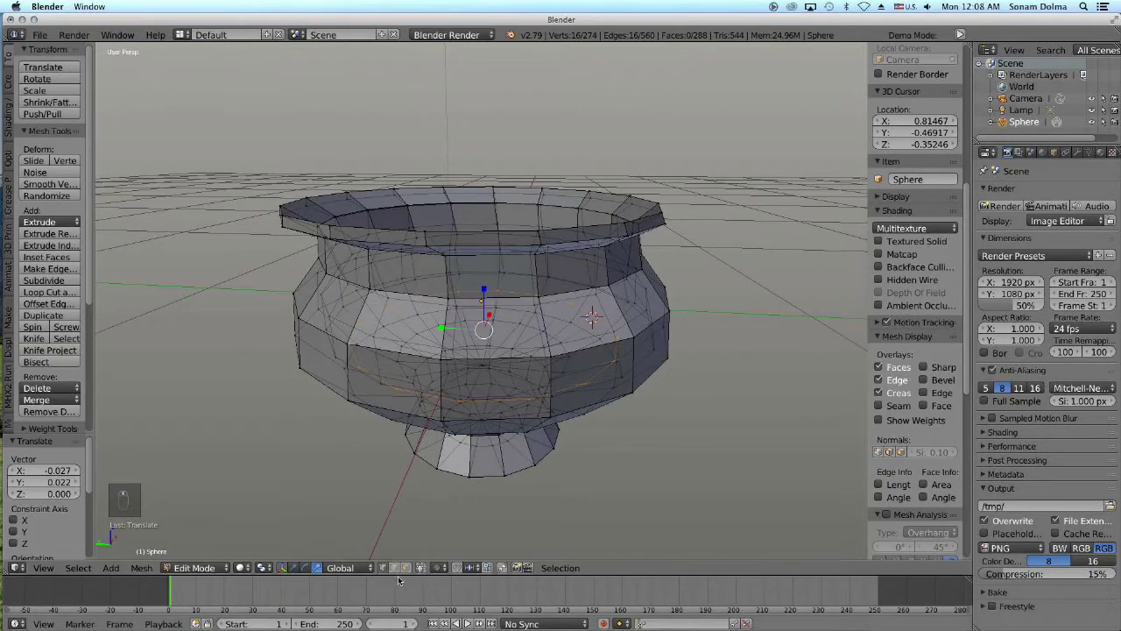
{"action": "right_click", "coordinate": [628, 229]}
{"action": "right_click", "coordinate": [629, 229], "text": "alt"}
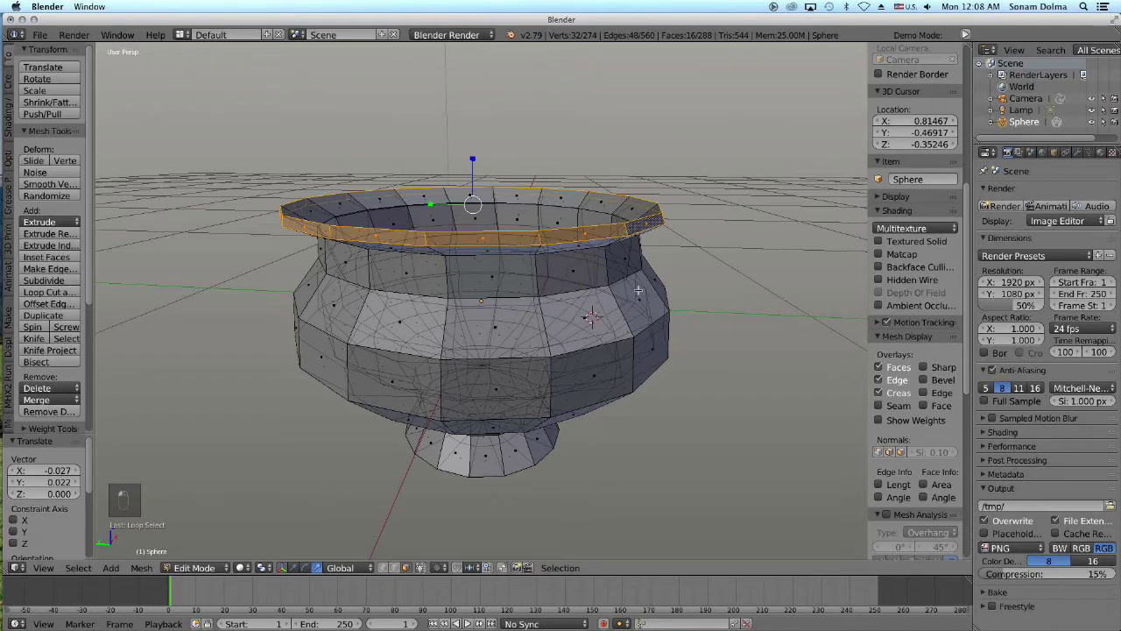
{"action": "key", "text": "s"}
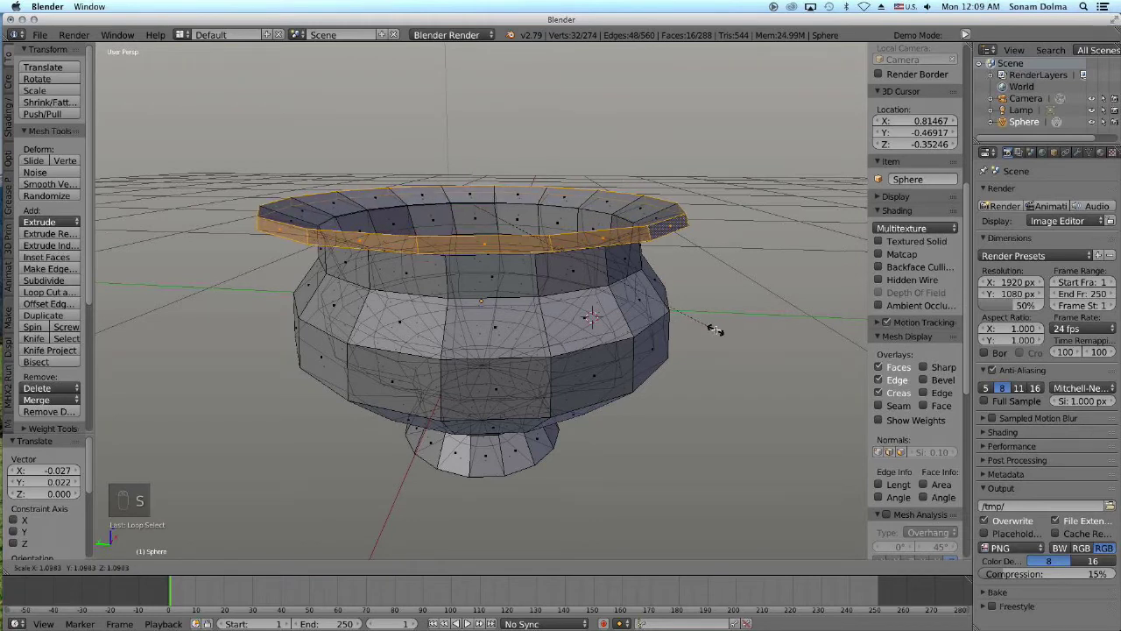
{"action": "left_click", "coordinate": [692, 333]}
Step: Select the ring of faces around the outer neck below the rim and widen it with a scale of about 1.057
{"action": "middle_click_drag", "start_coordinate": [692, 333], "coordinate": [588, 277]}
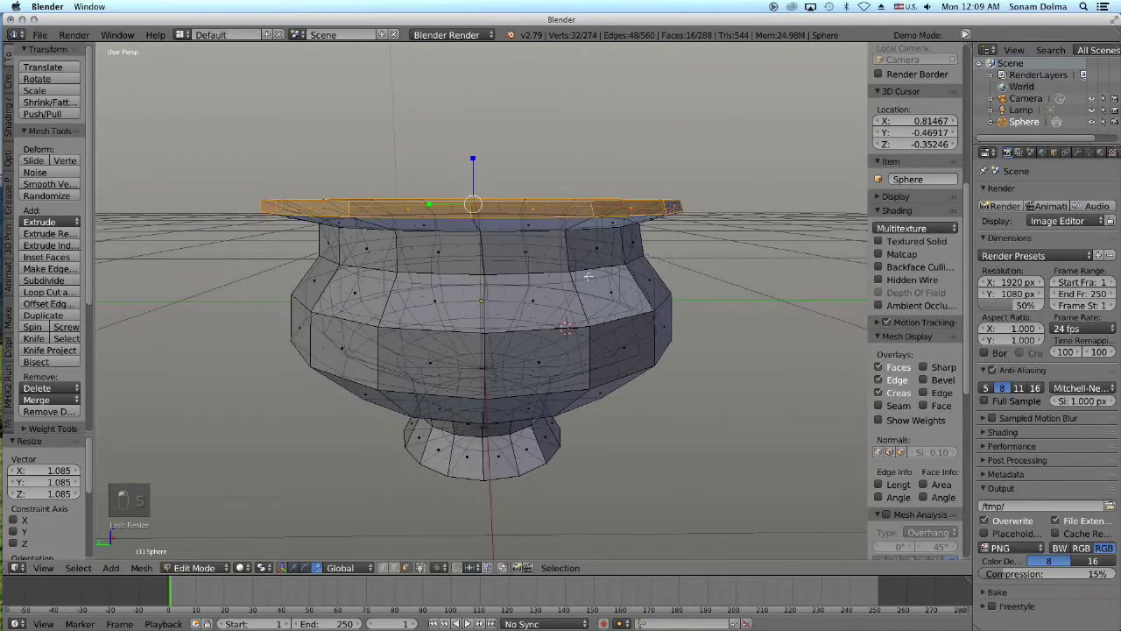
{"action": "right_click", "coordinate": [592, 269]}
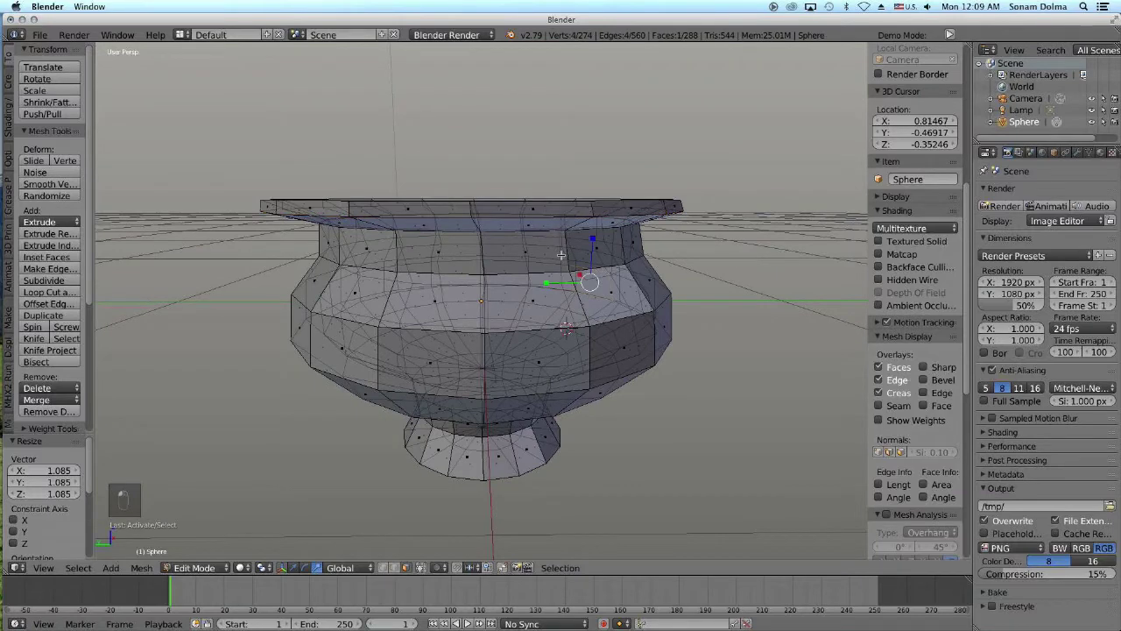
{"action": "right_click", "coordinate": [567, 253], "text": "alt"}
{"action": "key", "text": "s"}
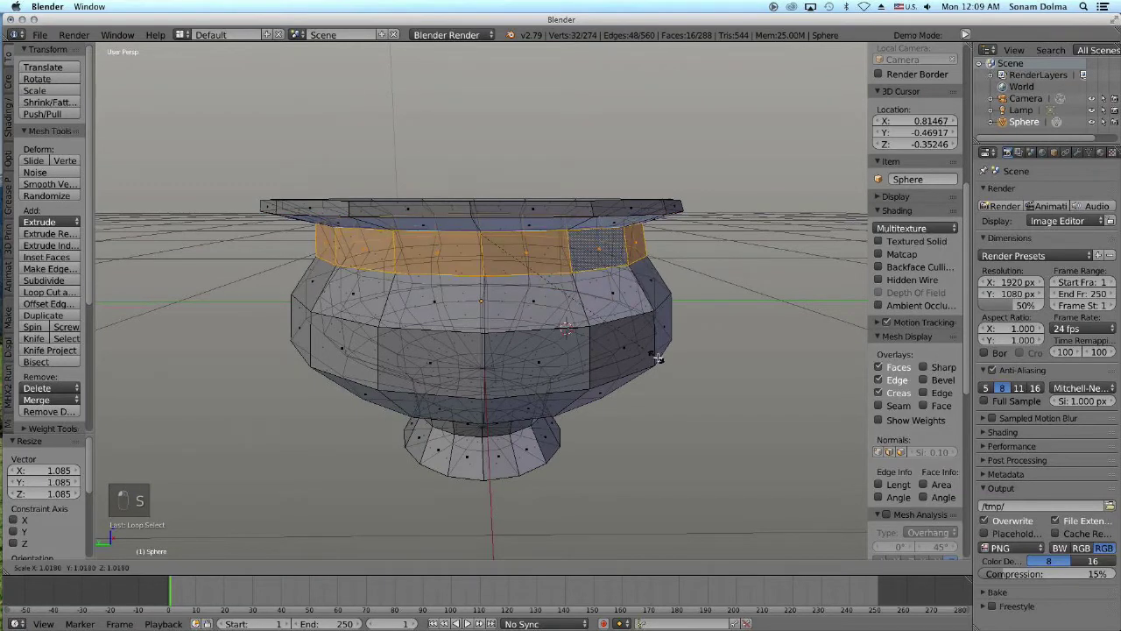
{"action": "left_click", "coordinate": [664, 359]}
{"action": "scroll", "coordinate": [518, 403], "scroll_direction": "down", "scroll_amount": 3}
{"action": "middle_click_drag", "start_coordinate": [518, 405], "coordinate": [652, 410]}
{"action": "middle_click_drag", "start_coordinate": [595, 342], "coordinate": [591, 338]}
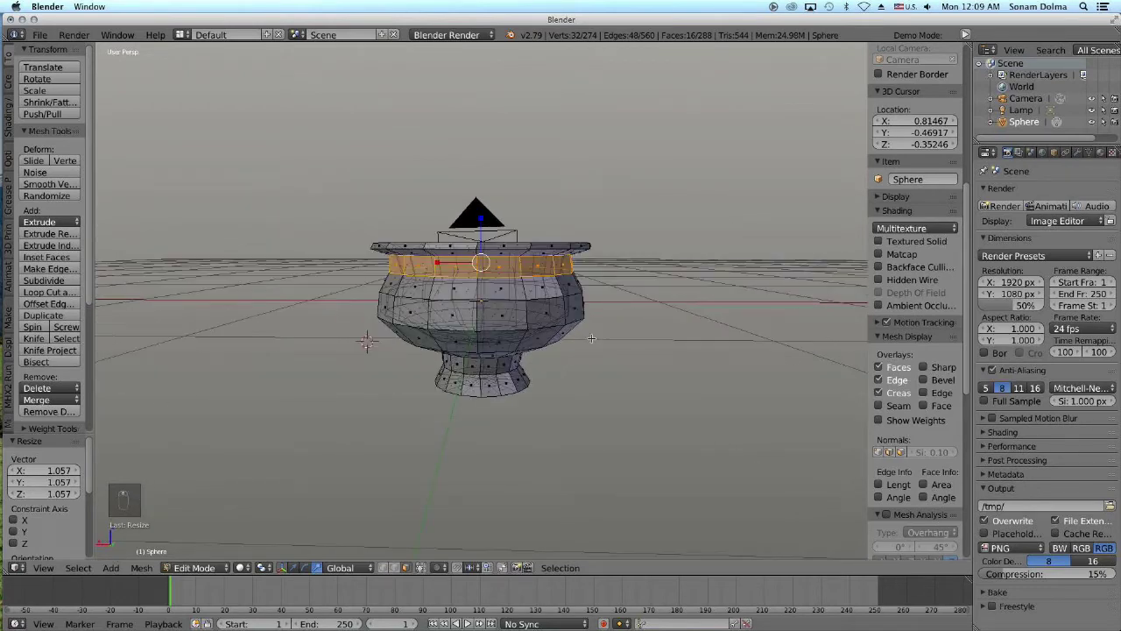
{"action": "right_click", "coordinate": [506, 393]}
{"action": "middle_click_drag", "start_coordinate": [478, 449], "coordinate": [514, 452]}
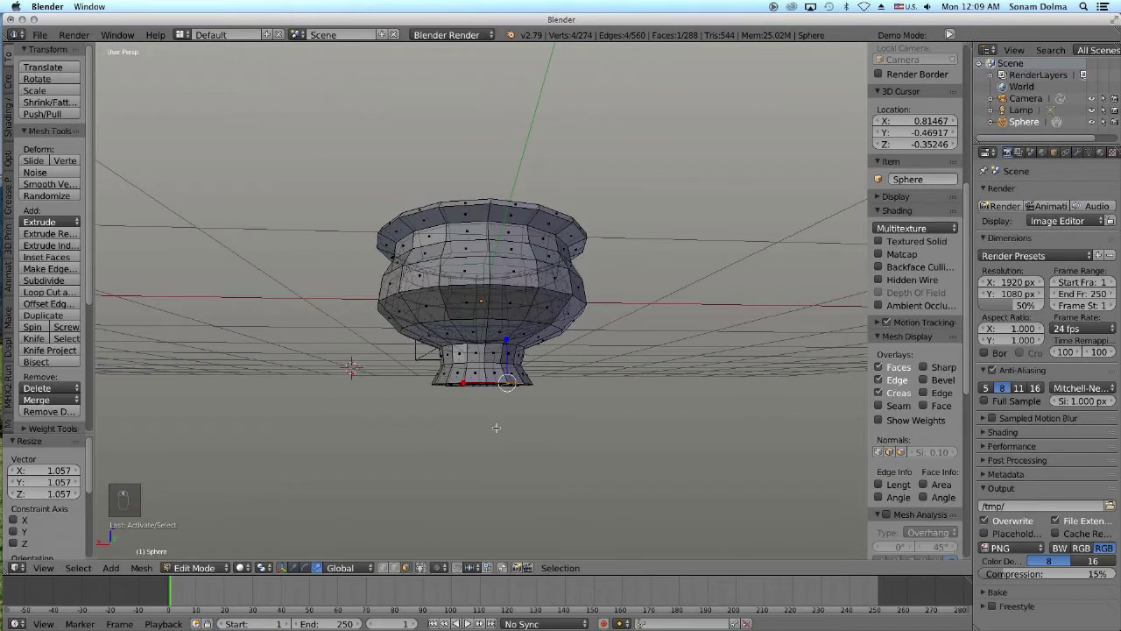
{"action": "key", "text": "c"}
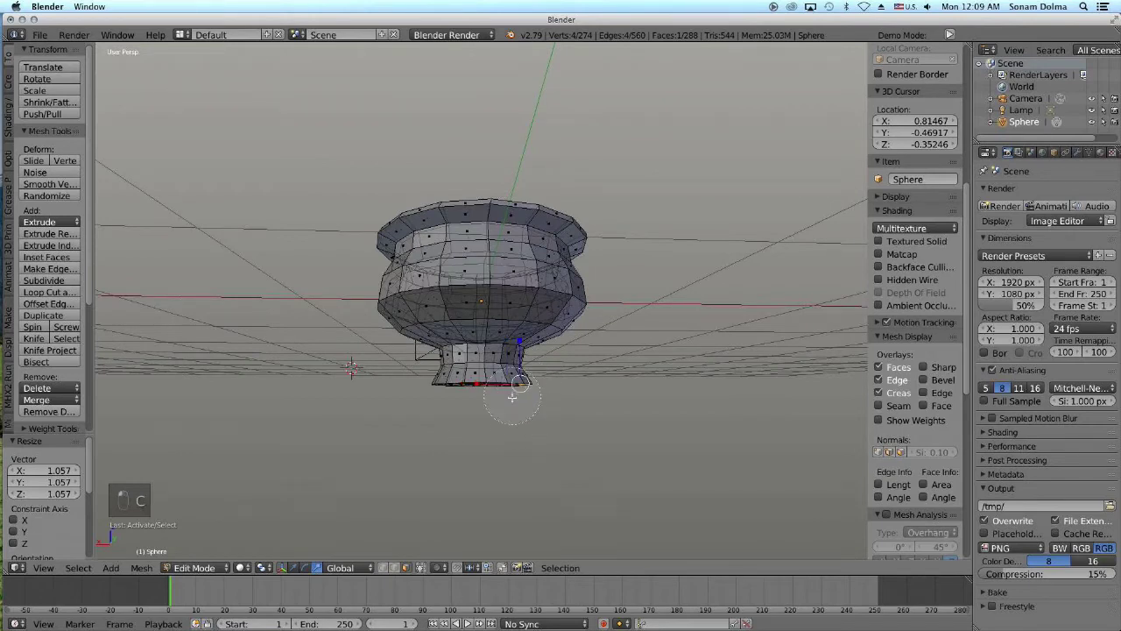
{"action": "left_click_drag", "start_coordinate": [533, 408], "coordinate": [436, 406]}
{"action": "key", "text": "Escape"}
{"action": "mouse_move", "coordinate": [529, 424]}
{"action": "middle_mouse_down"}
{"action": "mouse_move", "coordinate": [557, 429]}
{"action": "mouse_move", "coordinate": [548, 398]}
{"action": "middle_mouse_up"}
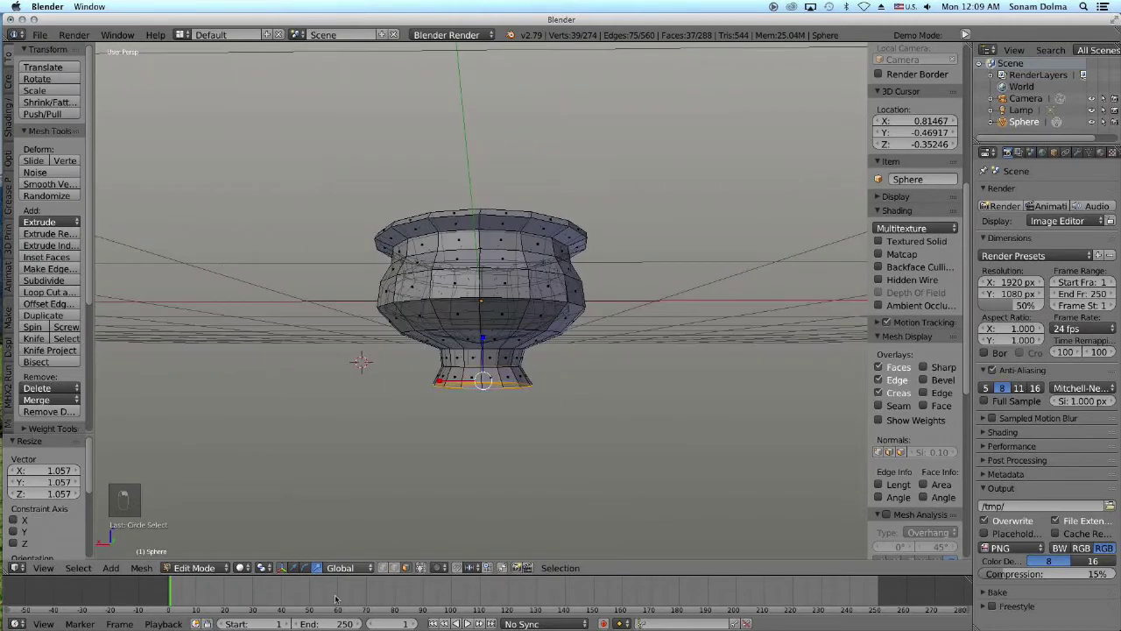
Step: Select the vertices around the foot's bottom edge and flare them outward with a scale of about 1.174
{"action": "right_click", "coordinate": [516, 384]}
{"action": "key", "text": "c"}
{"action": "mouse_move", "coordinate": [540, 401]}
{"action": "left_mouse_down"}
{"action": "mouse_move", "coordinate": [463, 400]}
{"action": "mouse_move", "coordinate": [464, 426]}
{"action": "left_mouse_up"}
{"action": "right_click", "coordinate": [469, 428]}
{"action": "key", "text": "s"}
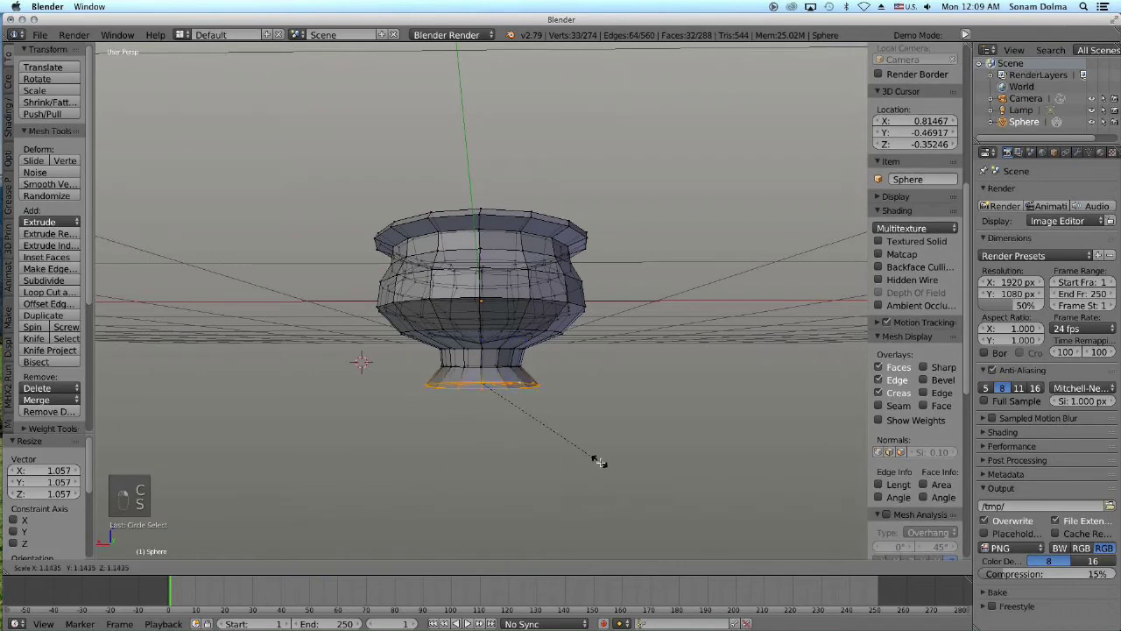
{"action": "left_click", "coordinate": [603, 462]}
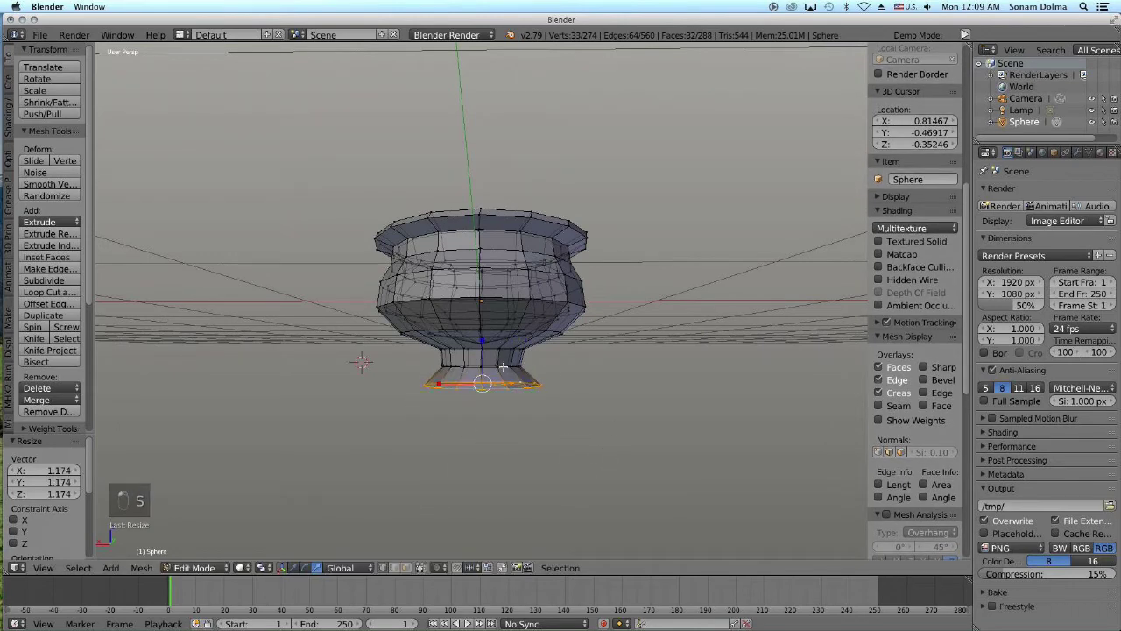
Step: Select the ring of faces joining the belly to the foot, widen it by about 1.25 and readjust its scale
{"action": "right_click", "coordinate": [505, 366]}
{"action": "middle_click_drag", "start_coordinate": [547, 375], "coordinate": [550, 378]}
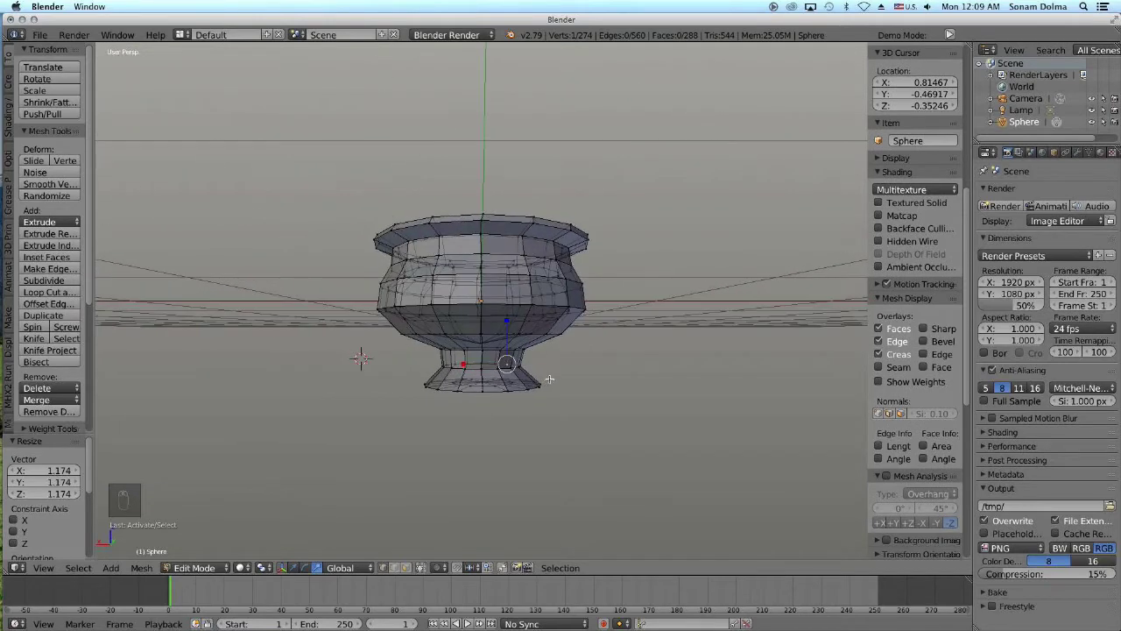
{"action": "right_click", "coordinate": [507, 361], "text": "alt"}
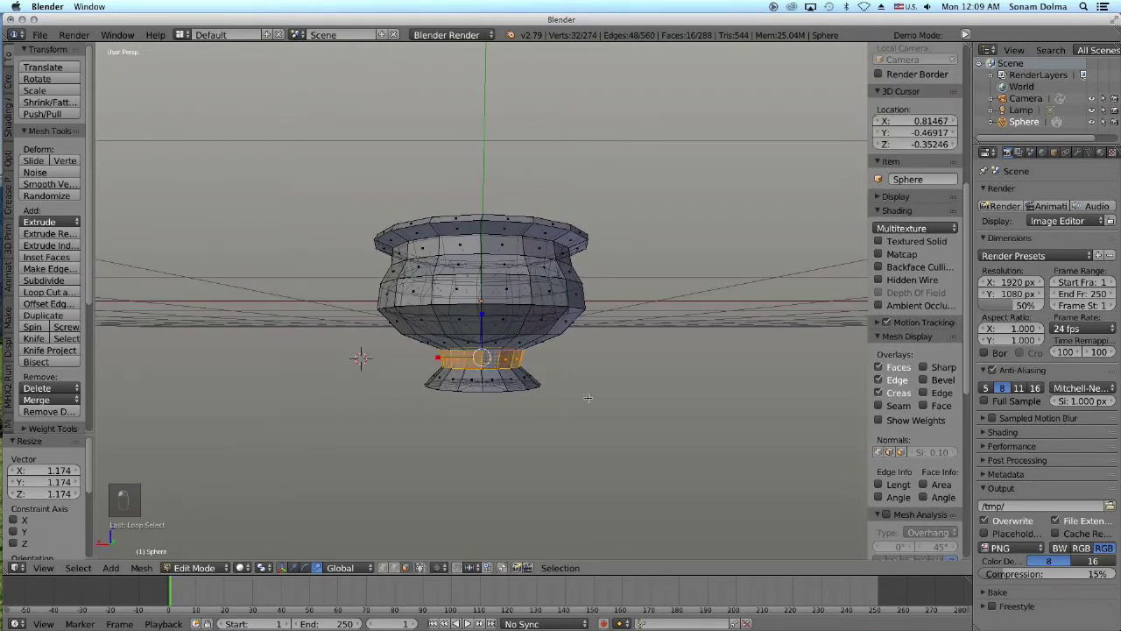
{"action": "key", "text": "s"}
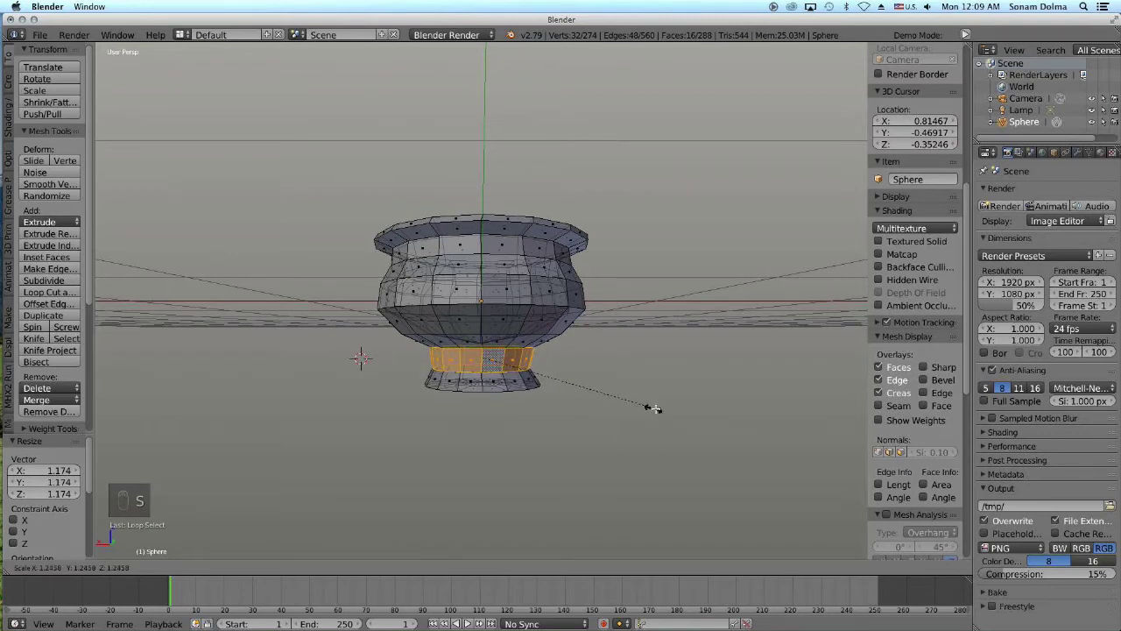
{"action": "left_click", "coordinate": [661, 409]}
{"action": "key", "text": "s"}
{"action": "left_click", "coordinate": [659, 410]}
Step: Return to Object Mode and flatten the whole bowl along the Z axis with a scale of about 0.728
{"action": "scroll", "coordinate": [675, 416], "scroll_direction": "down", "scroll_amount": 3}
{"action": "middle_click_drag", "start_coordinate": [559, 444], "coordinate": [581, 338]}
{"action": "left_click", "coordinate": [193, 568]}
{"action": "left_click", "coordinate": [193, 545]}
{"action": "left_click_drag", "start_coordinate": [487, 262], "coordinate": [492, 275]}
{"action": "middle_click_drag", "start_coordinate": [545, 336], "coordinate": [392, 371]}
{"action": "scroll", "coordinate": [555, 350], "scroll_direction": "up", "scroll_amount": 3}
{"action": "middle_click_drag", "start_coordinate": [555, 351], "coordinate": [597, 368]}
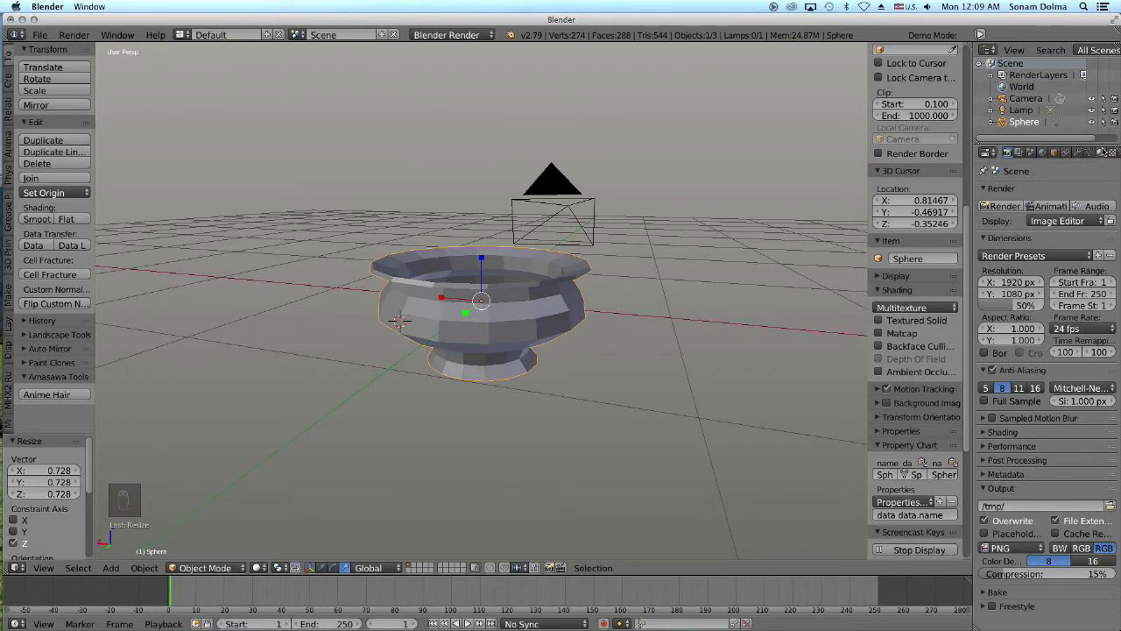
Step: Give the bowl a new material and add a Subdivision Surface modifier with the view subdivisions set to 2
{"action": "left_click", "coordinate": [1100, 151]}
{"action": "left_click", "coordinate": [1032, 229]}
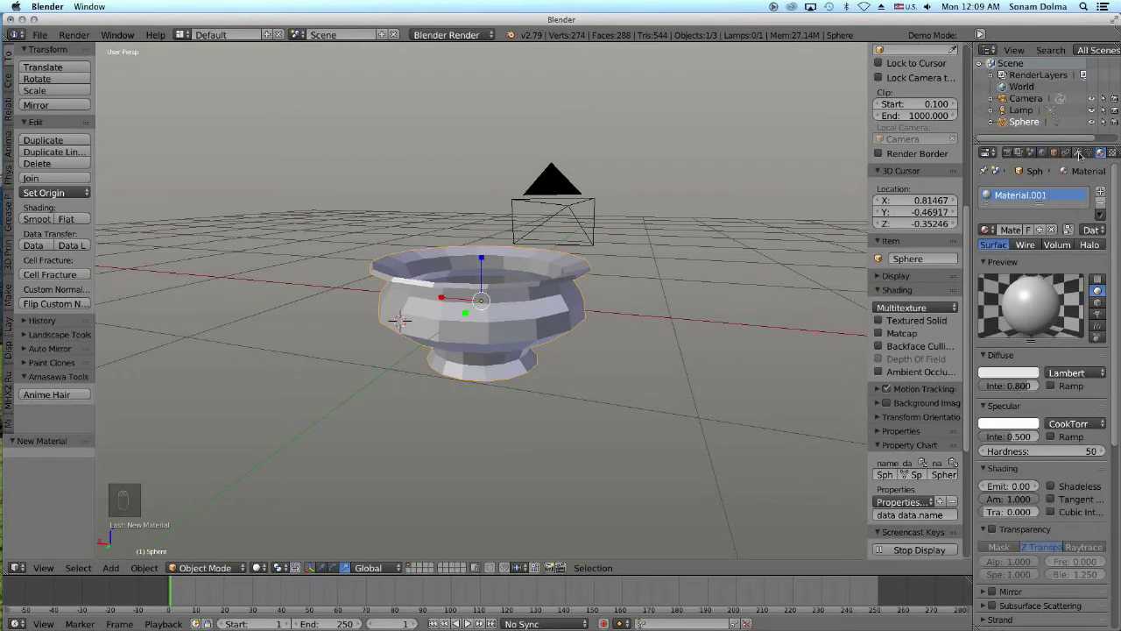
{"action": "left_click", "coordinate": [1079, 152]}
{"action": "left_click", "coordinate": [1020, 194]}
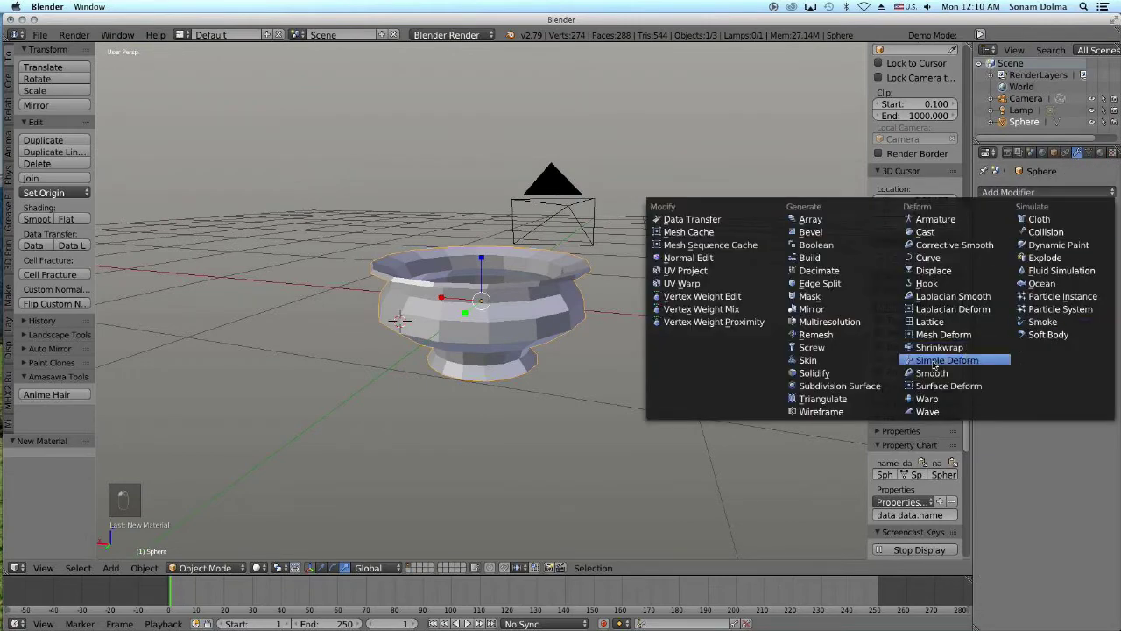
{"action": "left_click", "coordinate": [839, 386]}
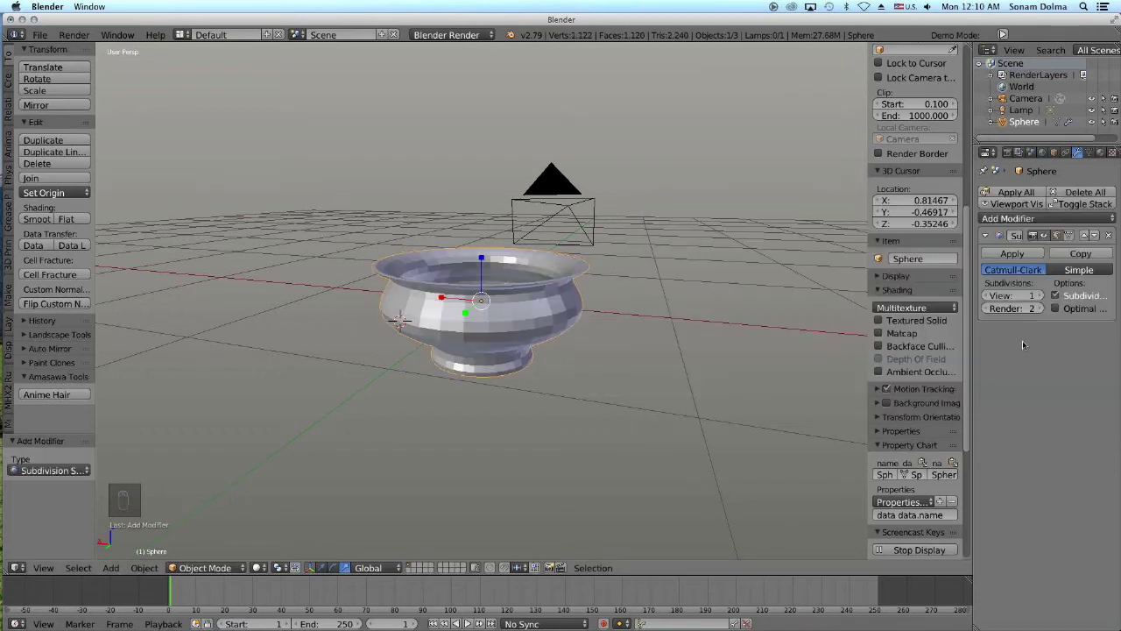
{"action": "left_click", "coordinate": [1040, 295]}
{"action": "middle_click_drag", "start_coordinate": [765, 294], "coordinate": [708, 345]}
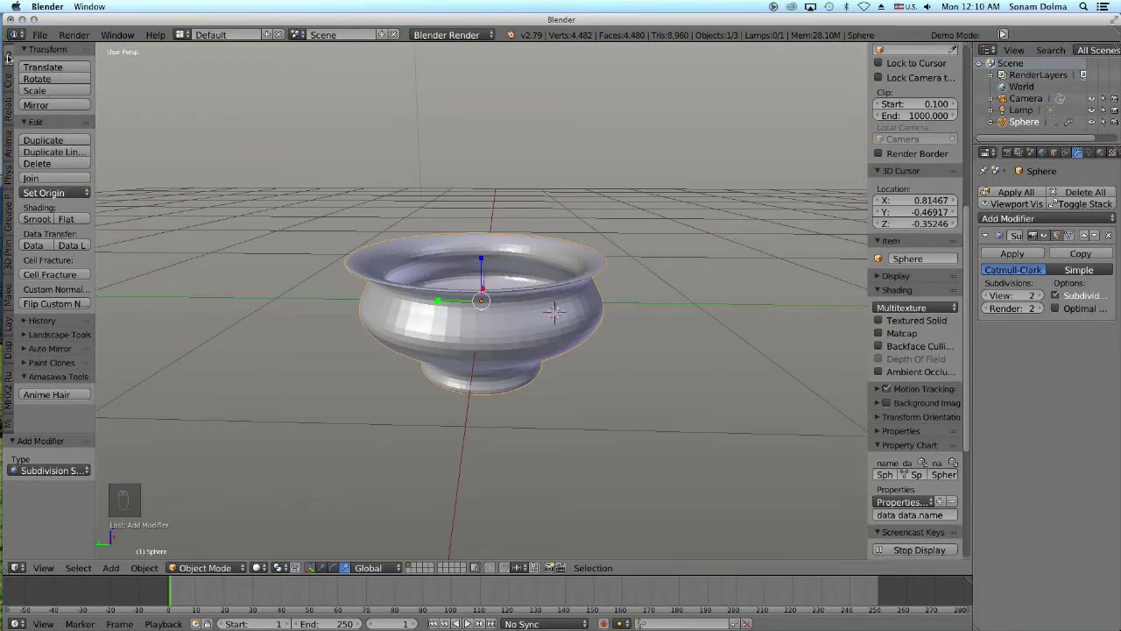
Step: Apply smooth shading to the bowl so its faceted surface is shaded evenly
{"action": "left_click", "coordinate": [37, 219]}
{"action": "scroll", "coordinate": [568, 374], "scroll_direction": "down", "scroll_amount": 2}
{"action": "middle_click_drag", "start_coordinate": [568, 374], "coordinate": [613, 375]}
{"action": "scroll", "coordinate": [614, 375], "scroll_direction": "up", "scroll_amount": 2}
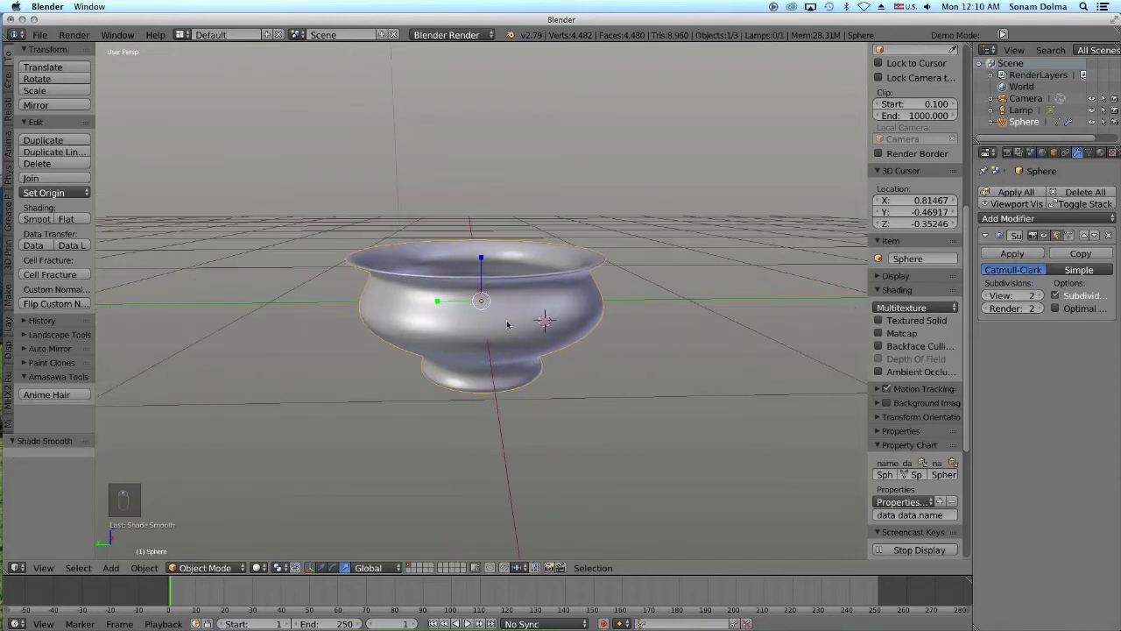
Step: Set the diffuse colour of the bowl's material to a saturated red and darken it to a deep red
{"action": "left_click", "coordinate": [1100, 153]}
{"action": "left_click", "coordinate": [1021, 374]}
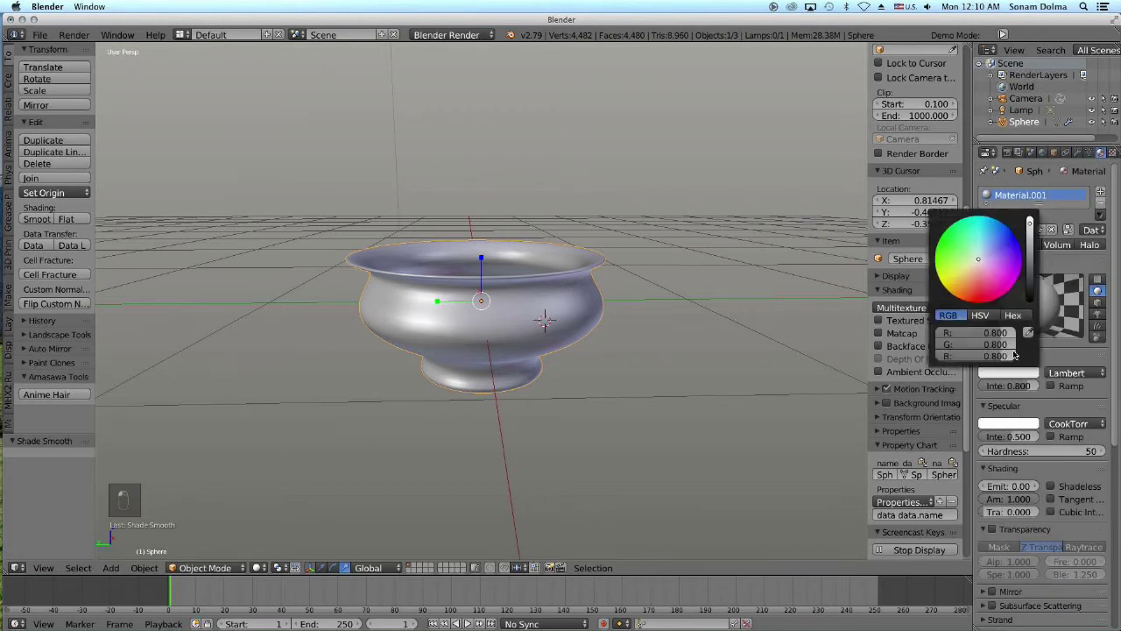
{"action": "left_click", "coordinate": [969, 296]}
{"action": "left_click", "coordinate": [974, 295]}
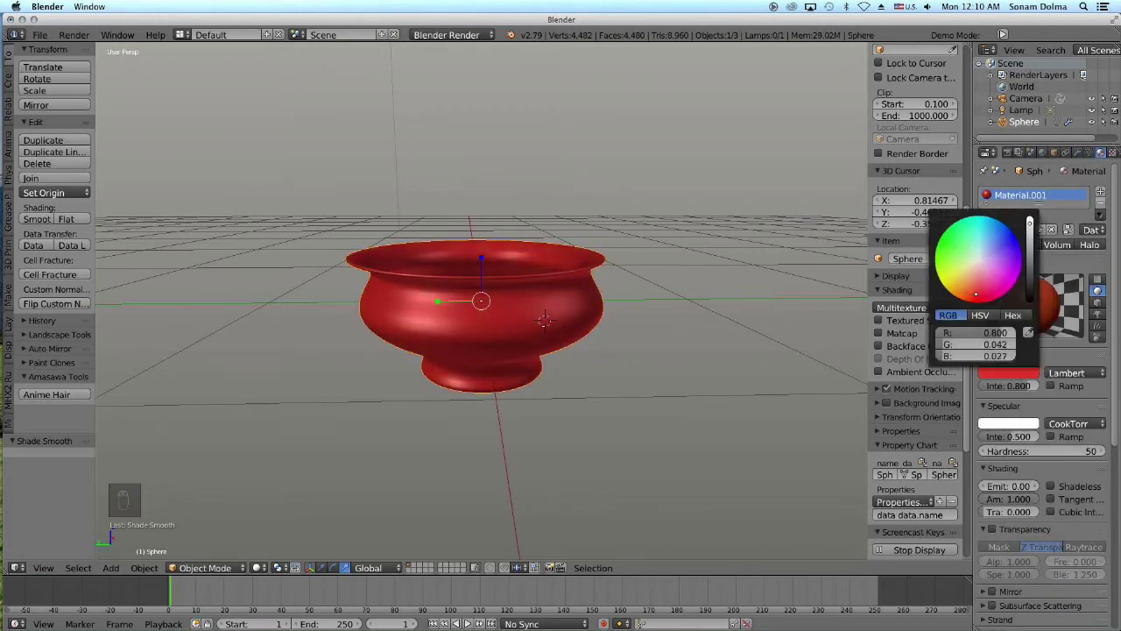
{"action": "left_click", "coordinate": [1016, 374]}
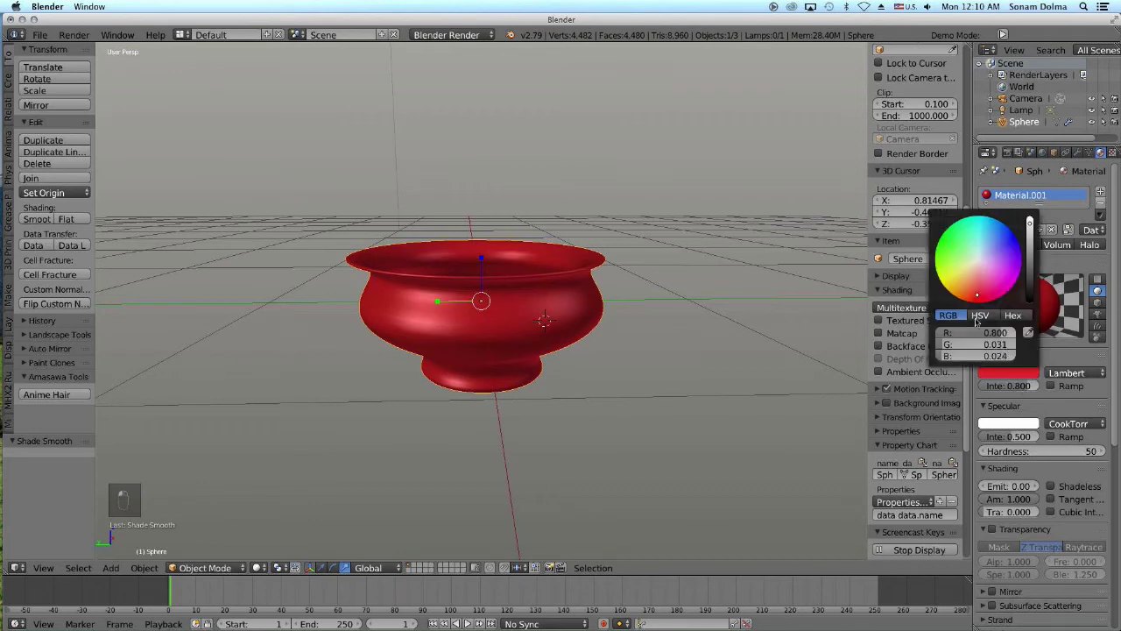
{"action": "left_click", "coordinate": [1029, 274]}
{"action": "middle_click_drag", "start_coordinate": [530, 372], "coordinate": [477, 383]}
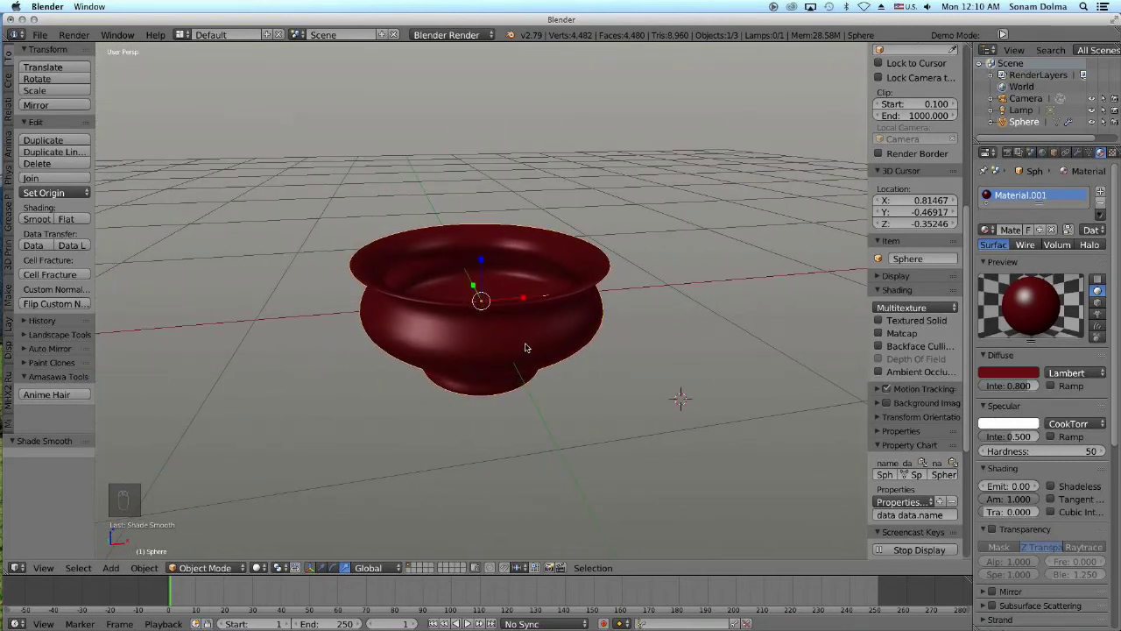
Step: Move the bowl upward along the global Z axis
{"action": "key", "text": "g"}
{"action": "key", "text": "z"}
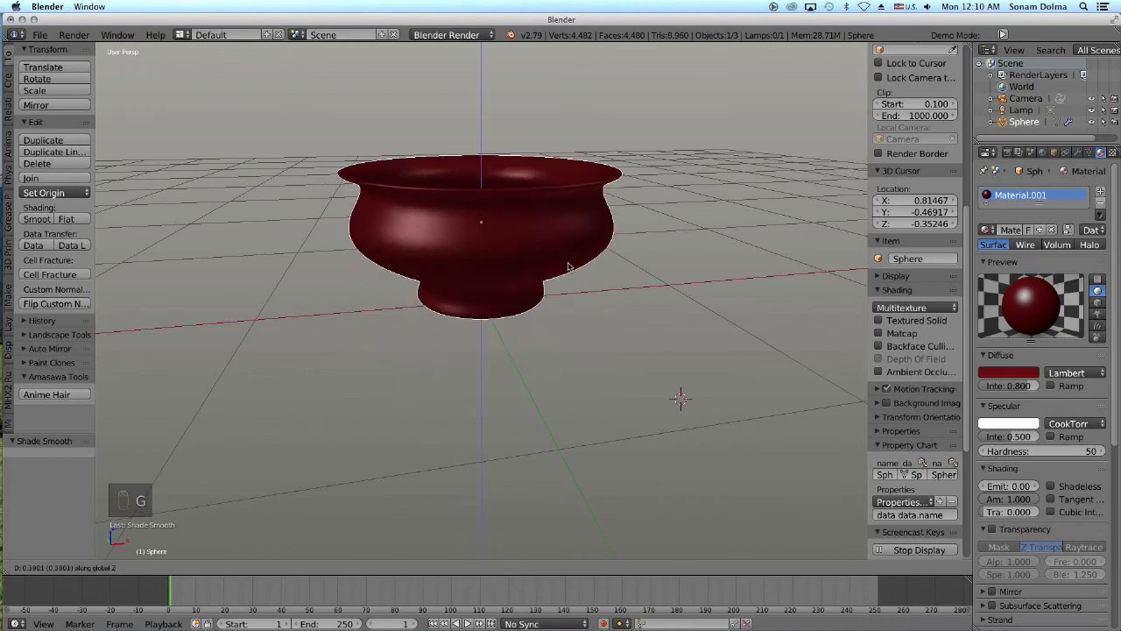